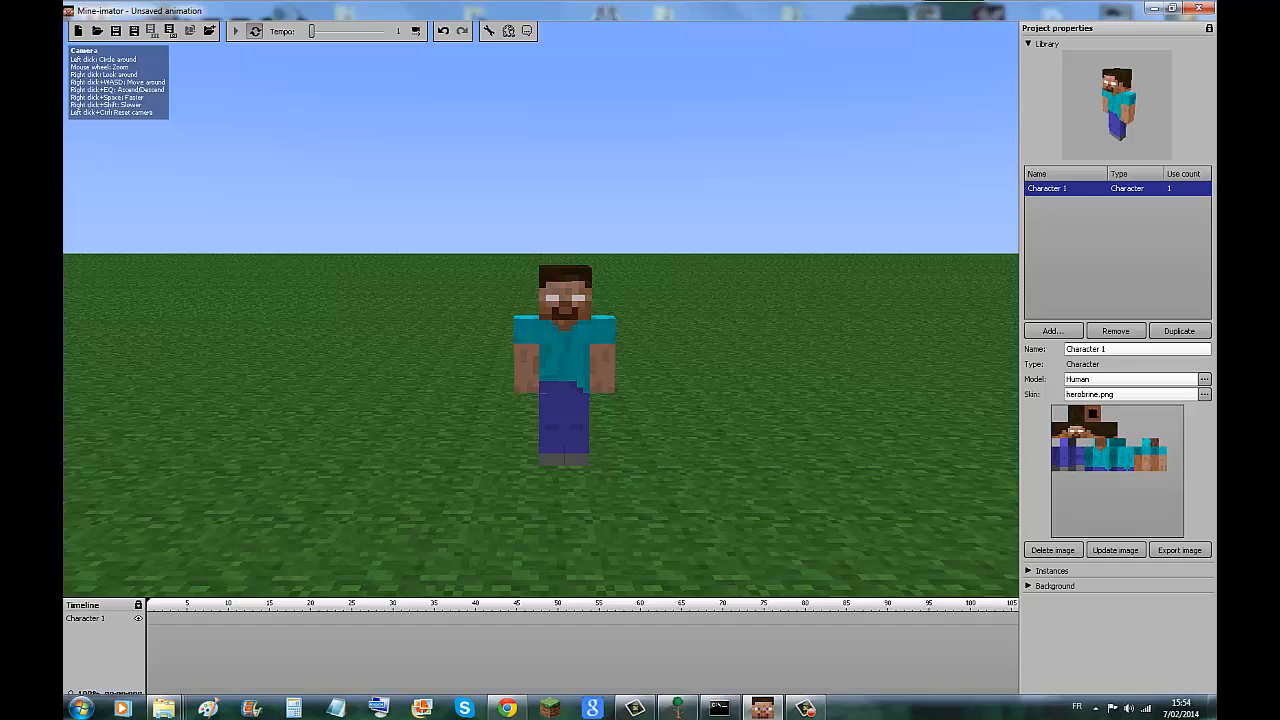
# Create a keyframe for Character 1 at the start of the timeline and expand its position and rotation settings.
pyautogui.click(149, 618)
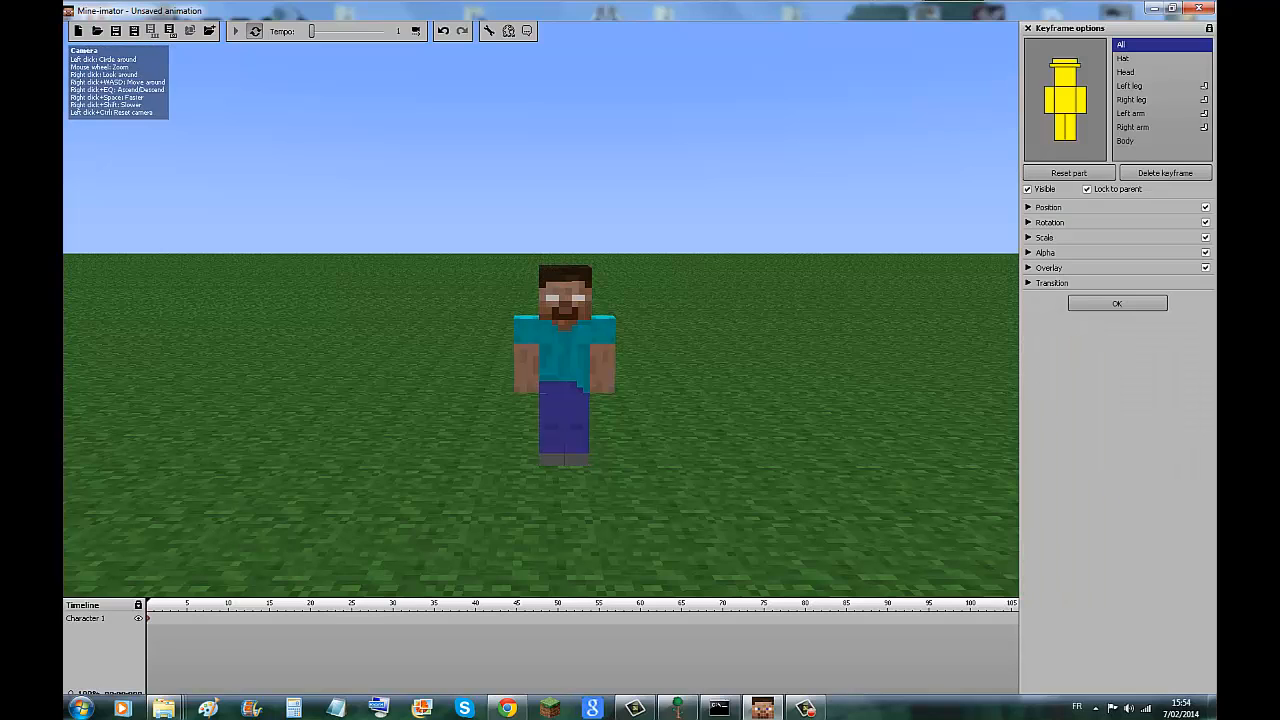
pyautogui.click(1028, 207)
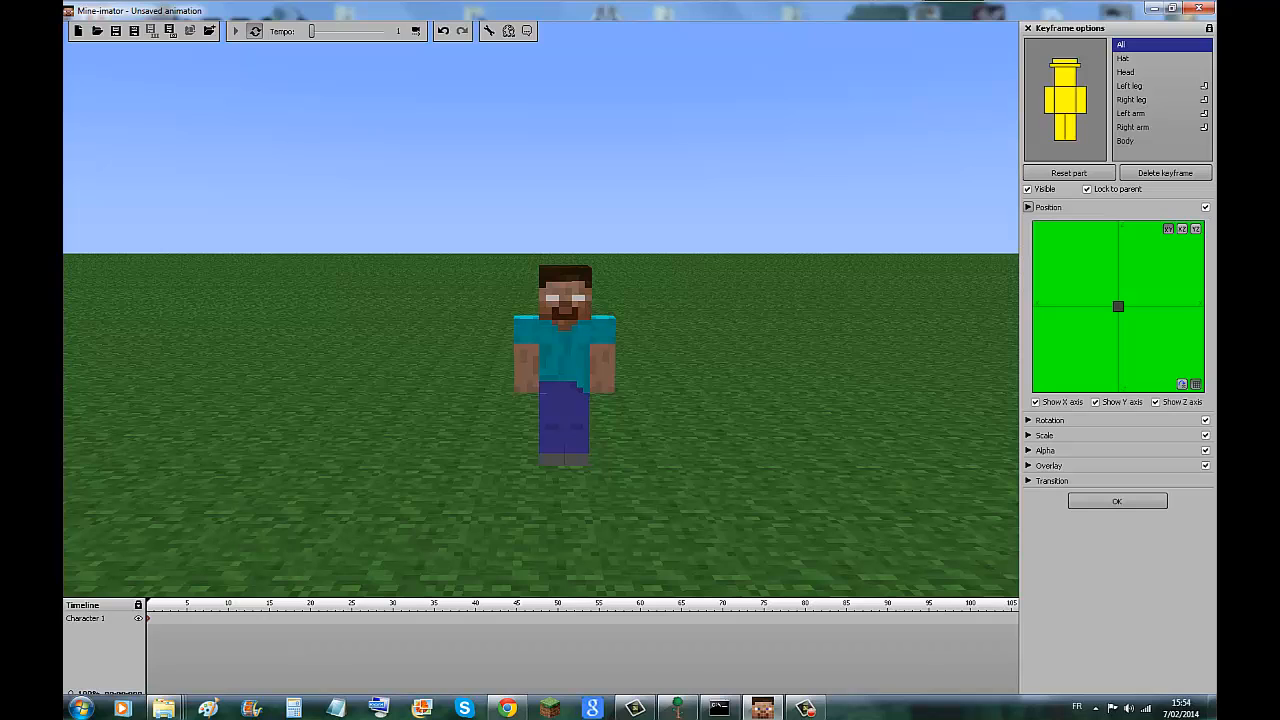
pyautogui.click(1028, 420)
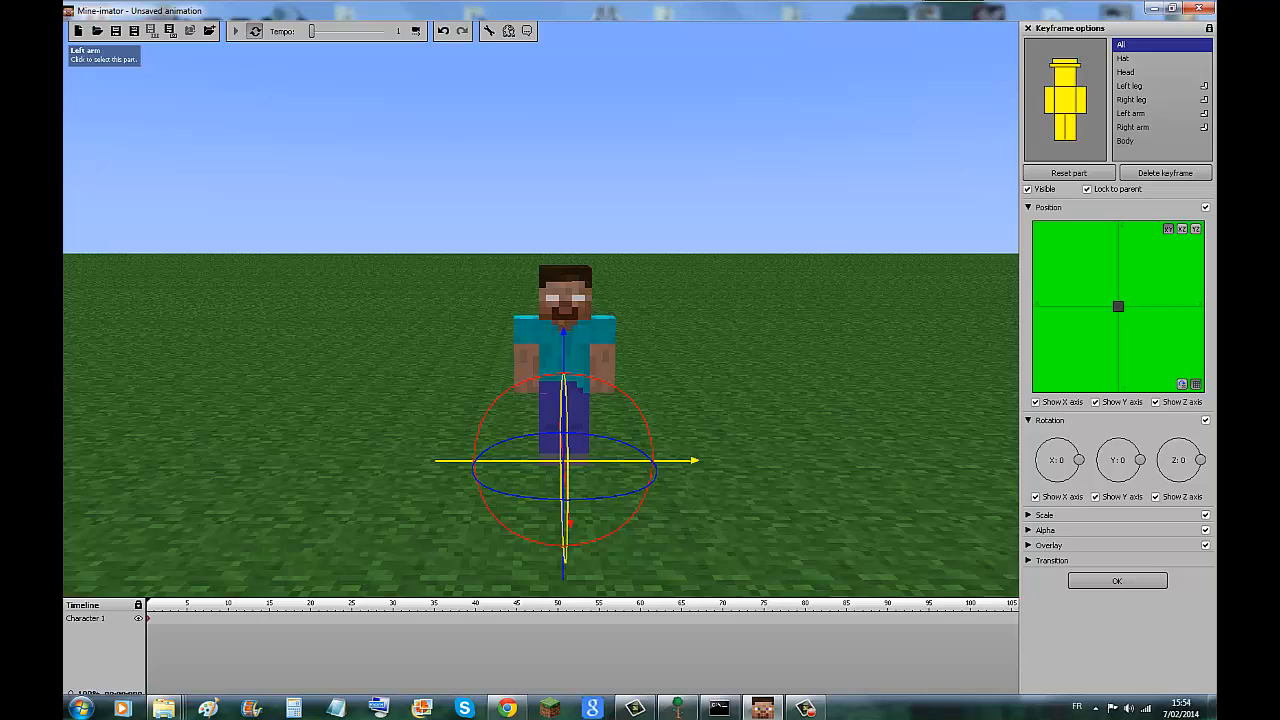
# Open the bending settings of the character's left arm in the keyframe options.
pyautogui.click(1131, 113)
pyautogui.click(1028, 515)
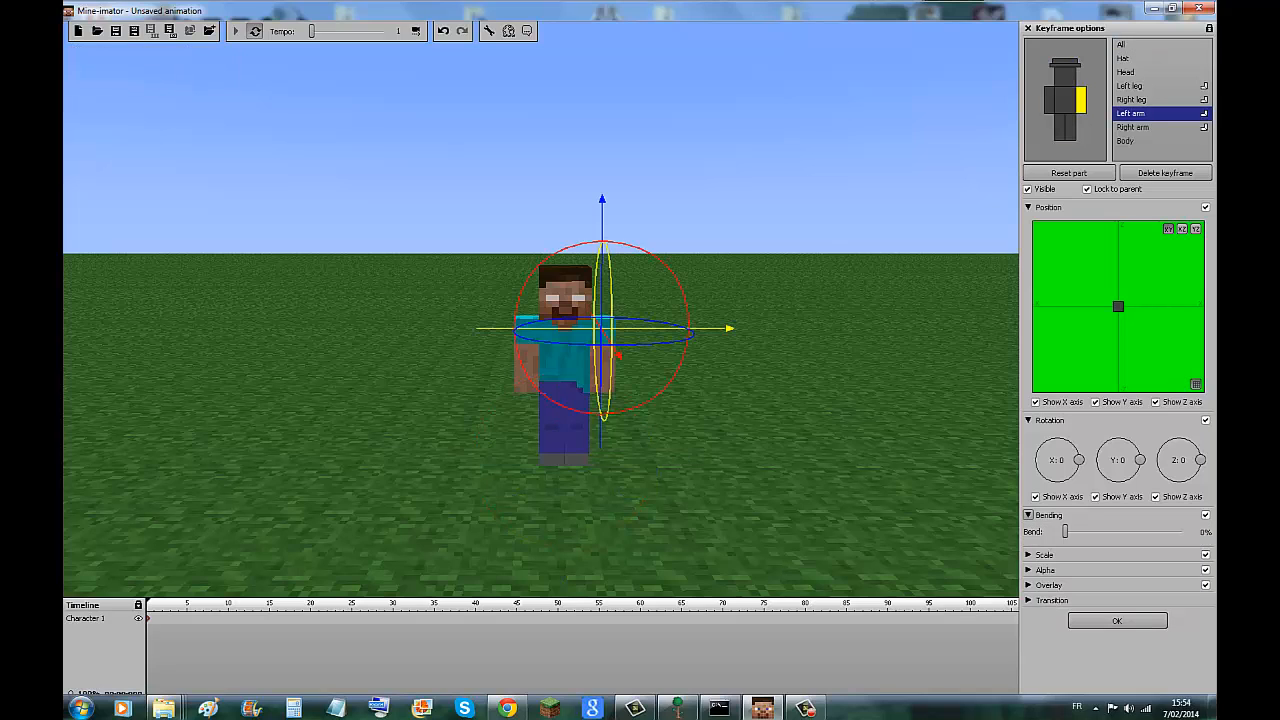
pyautogui.moveTo(1066, 531)
pyautogui.mouseDown()
pyautogui.moveTo(1147, 531)
pyautogui.moveTo(1066, 531)
pyautogui.mouseUp()
# Move the character's hat straight down along the vertical axis to well below the feet.
pyautogui.click(1065, 100)
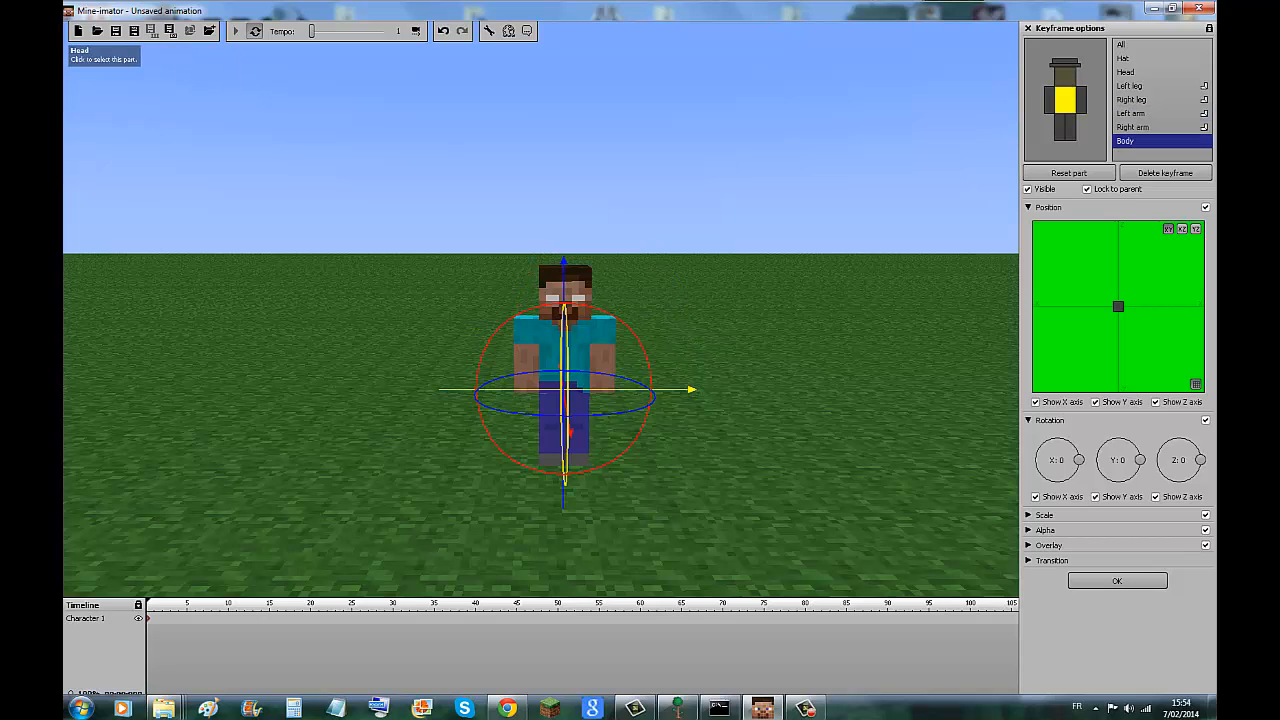
pyautogui.click(1065, 76)
pyautogui.click(1065, 62)
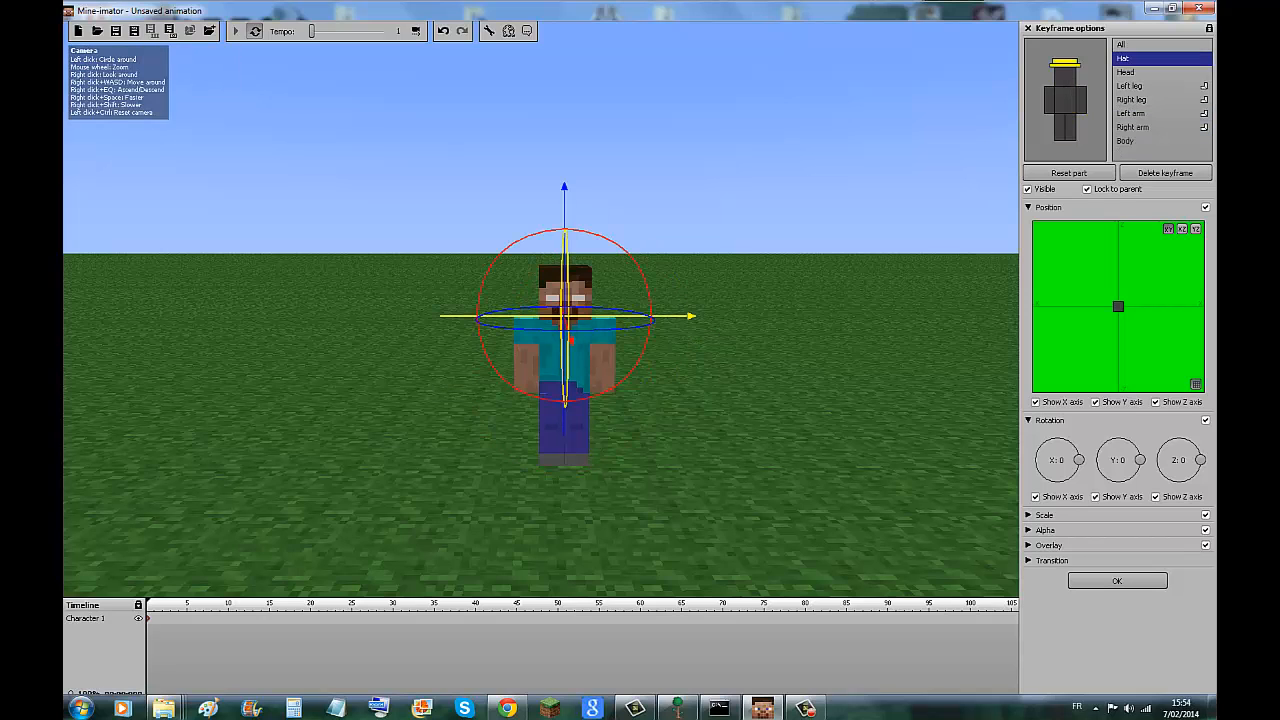
pyautogui.moveTo(564, 205); pyautogui.dragTo(563, 604)
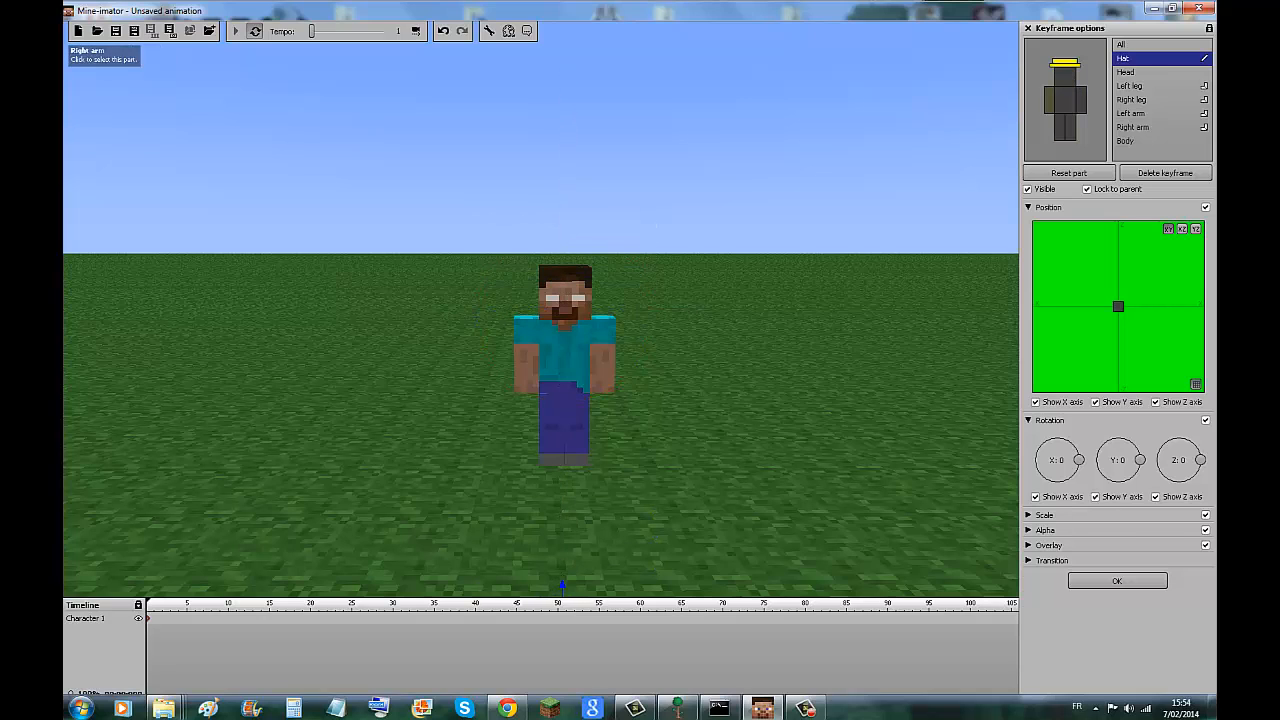
# Raise the right arm to Y rotation -2666 in the first keyframe and rotate it to -2686 in a new keyframe at frame 1.
pyautogui.click(1049, 100)
pyautogui.moveTo(607, 295); pyautogui.dragTo(477, 258)
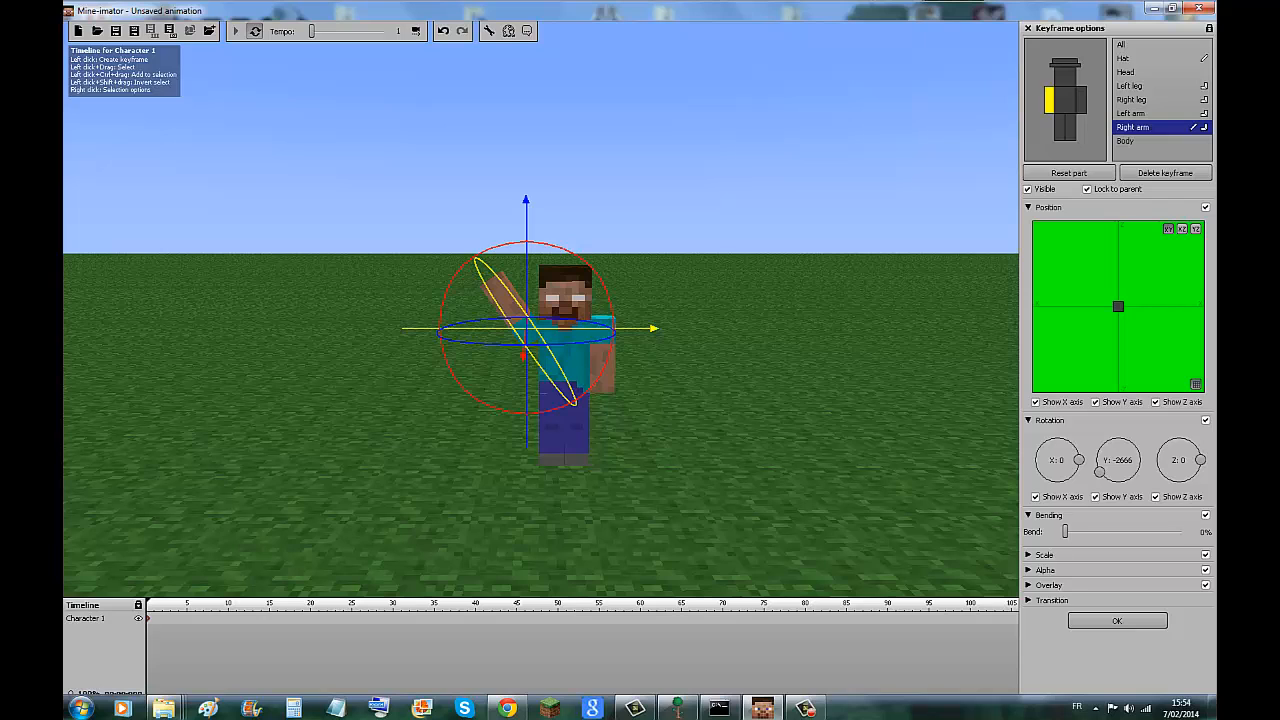
pyautogui.click(154, 618)
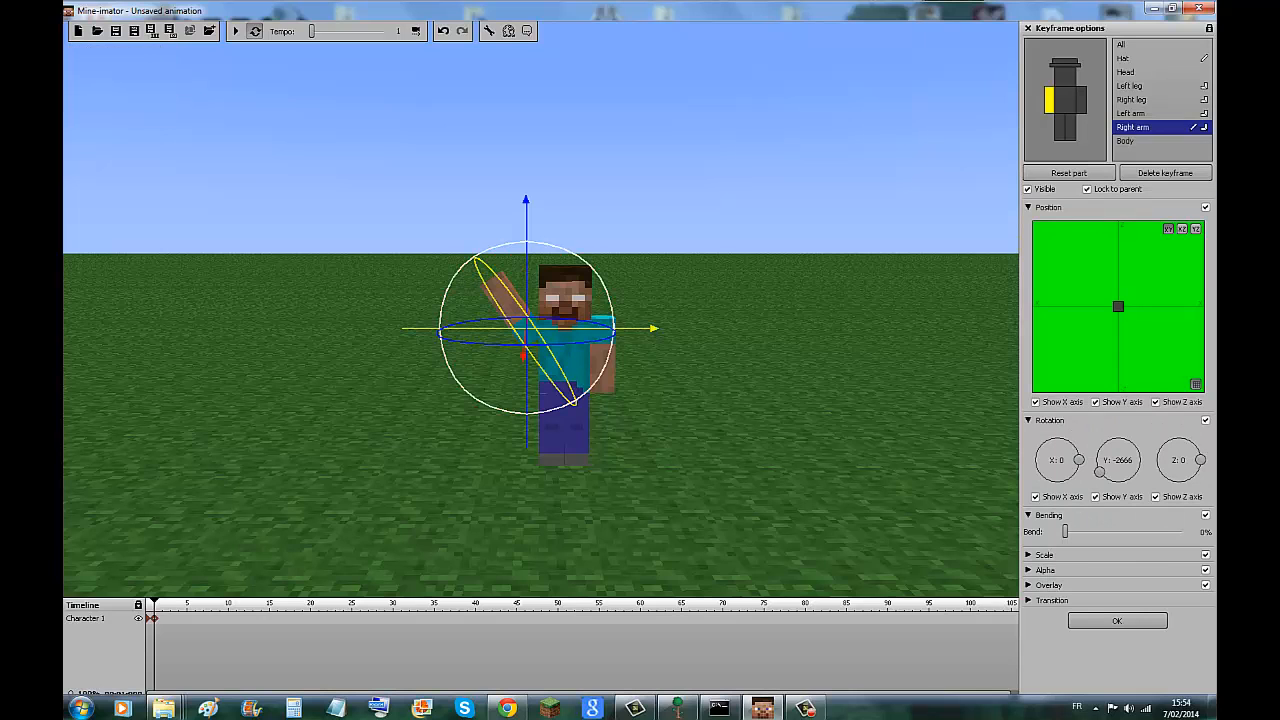
pyautogui.moveTo(455, 283); pyautogui.dragTo(475, 261)
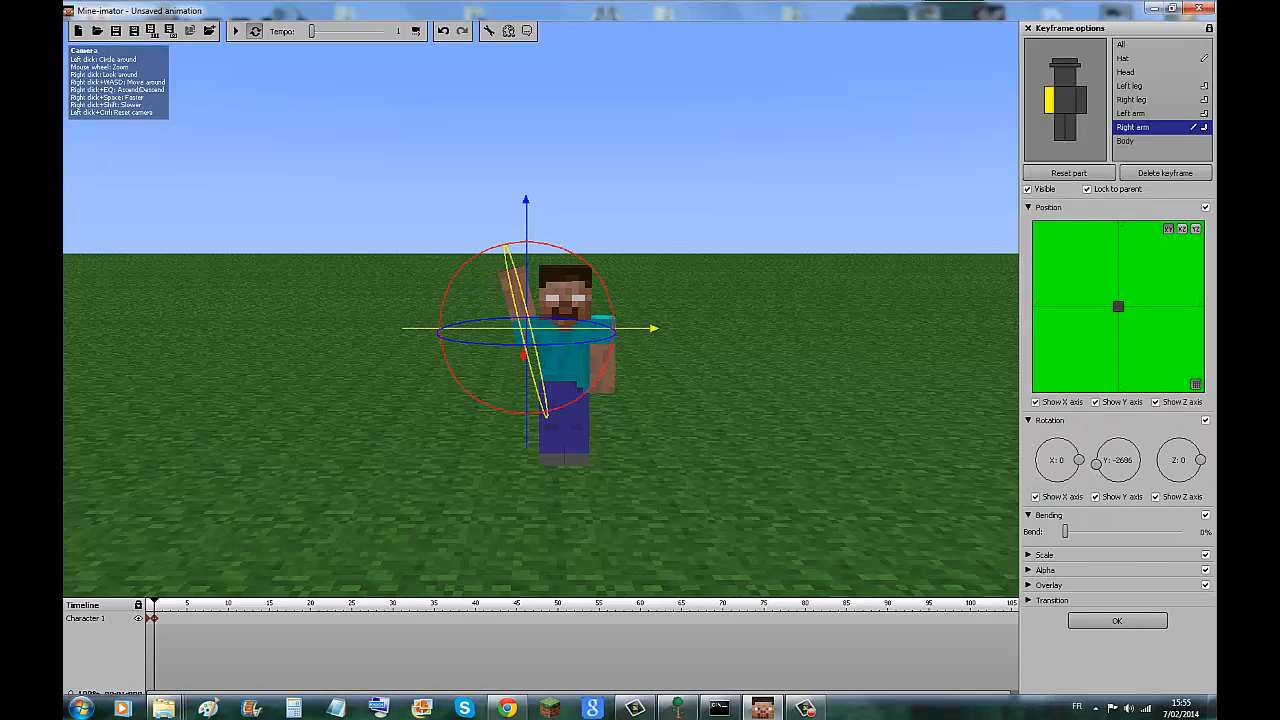
# Add keyframes at frames 2 and 3 with the right arm swung outward to Y rotation -2650, and play the waving animation.
pyautogui.click(162, 618)
pyautogui.moveTo(475, 258); pyautogui.dragTo(448, 289)
pyautogui.click(170, 618)
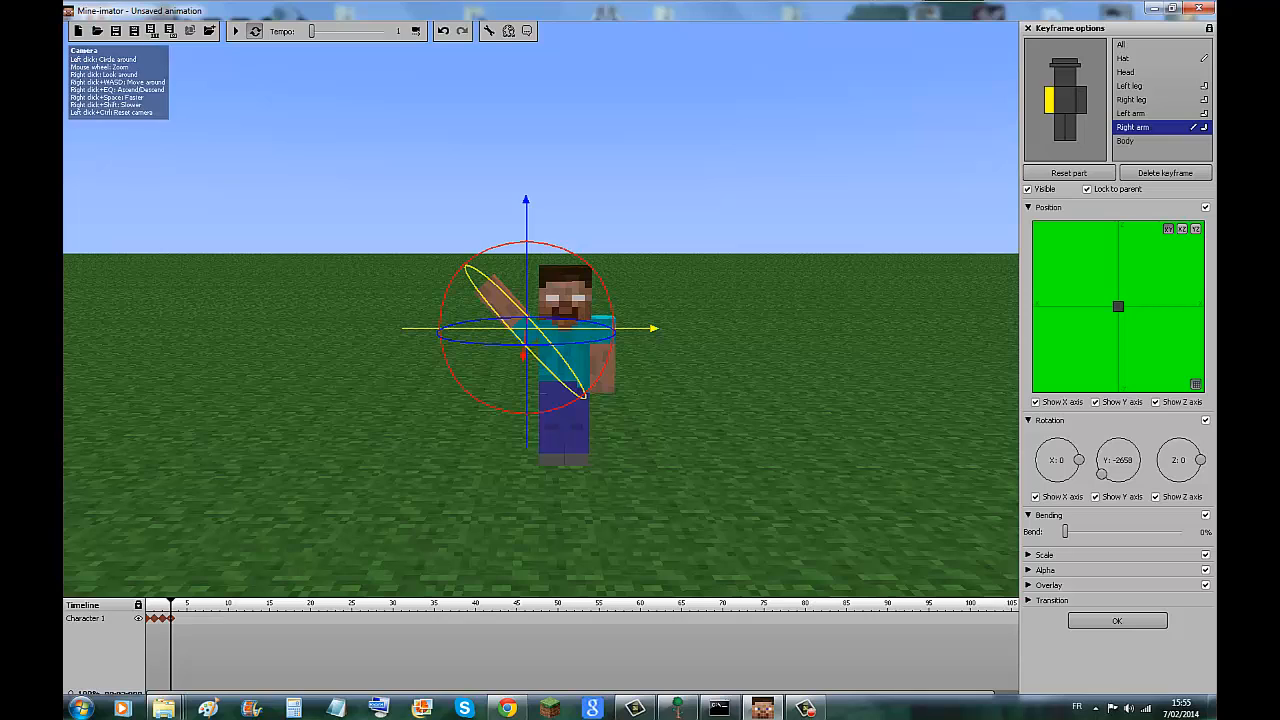
pyautogui.click(235, 31)
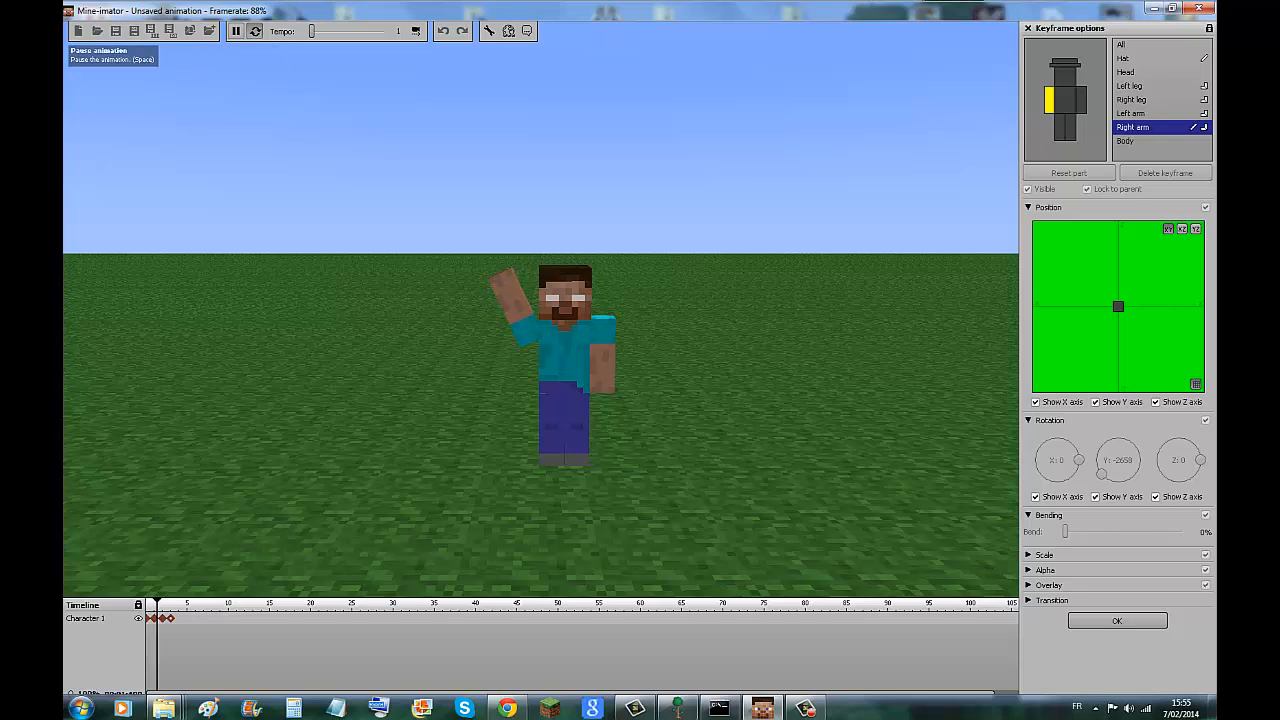
pyautogui.click(236, 31)
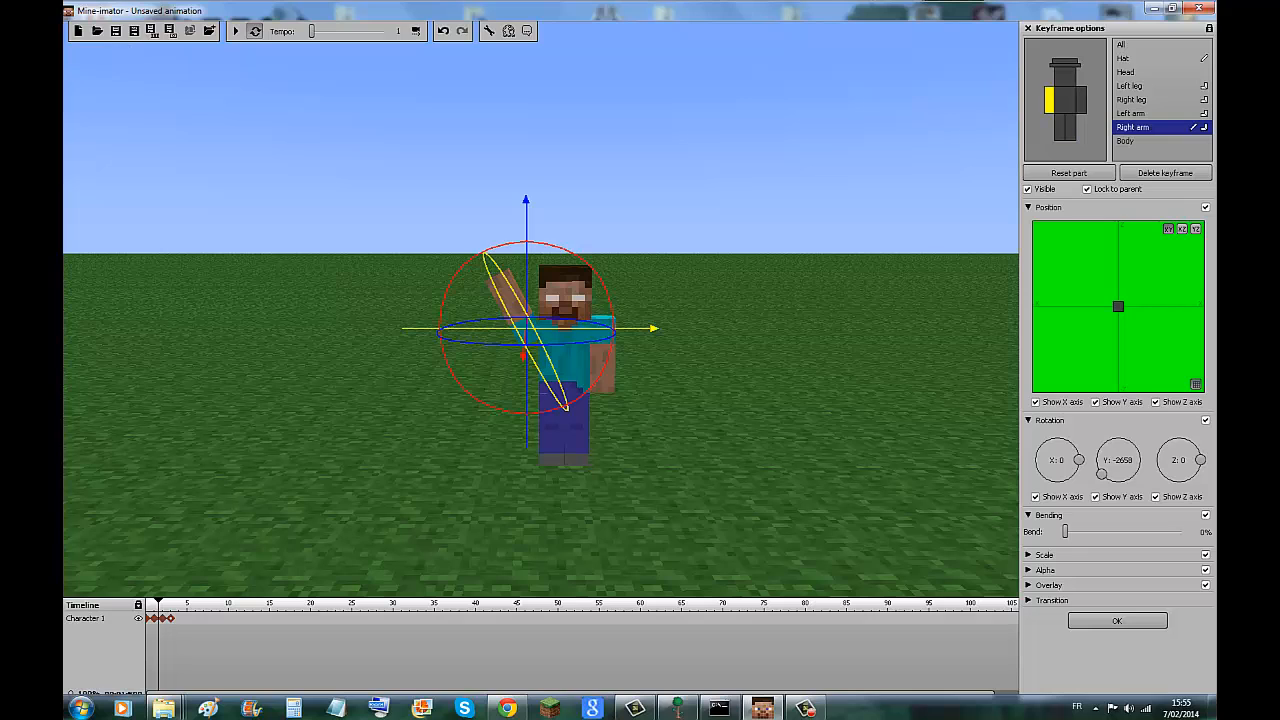
# Remove Character 1 from the library and add a Scenery item.
pyautogui.press('Escape')
pyautogui.click(1115, 330)
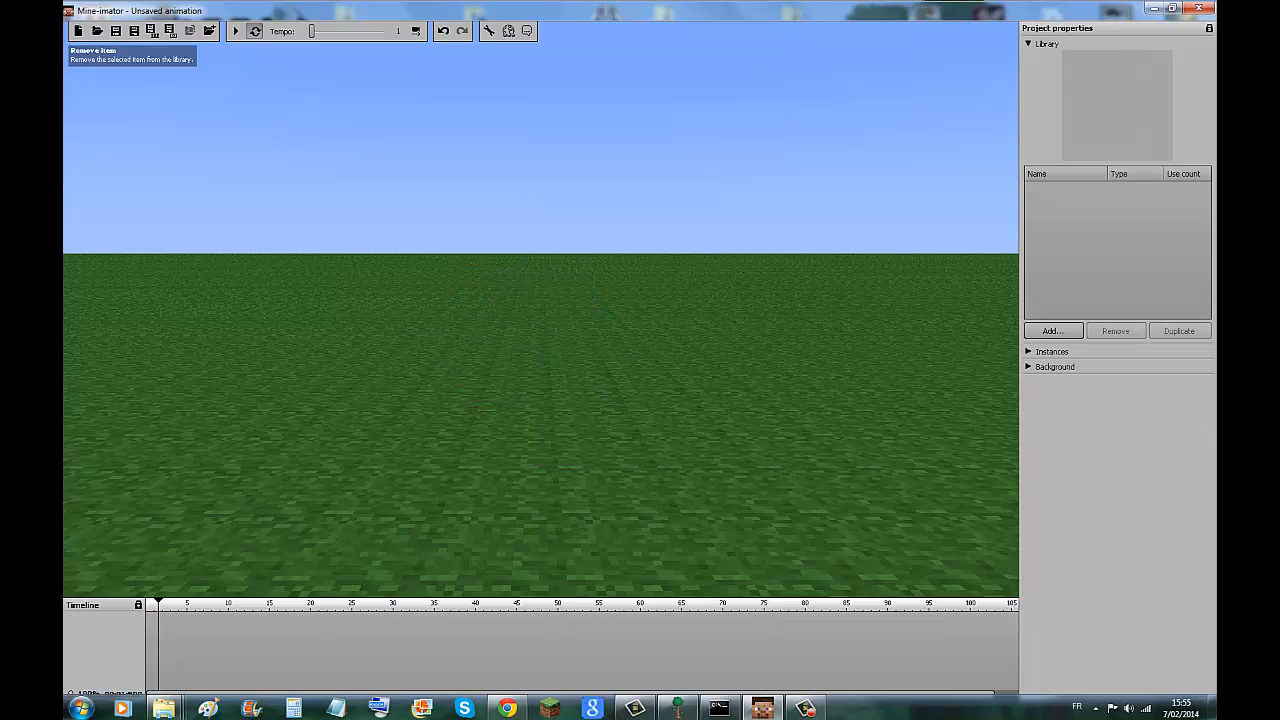
pyautogui.click(1053, 330)
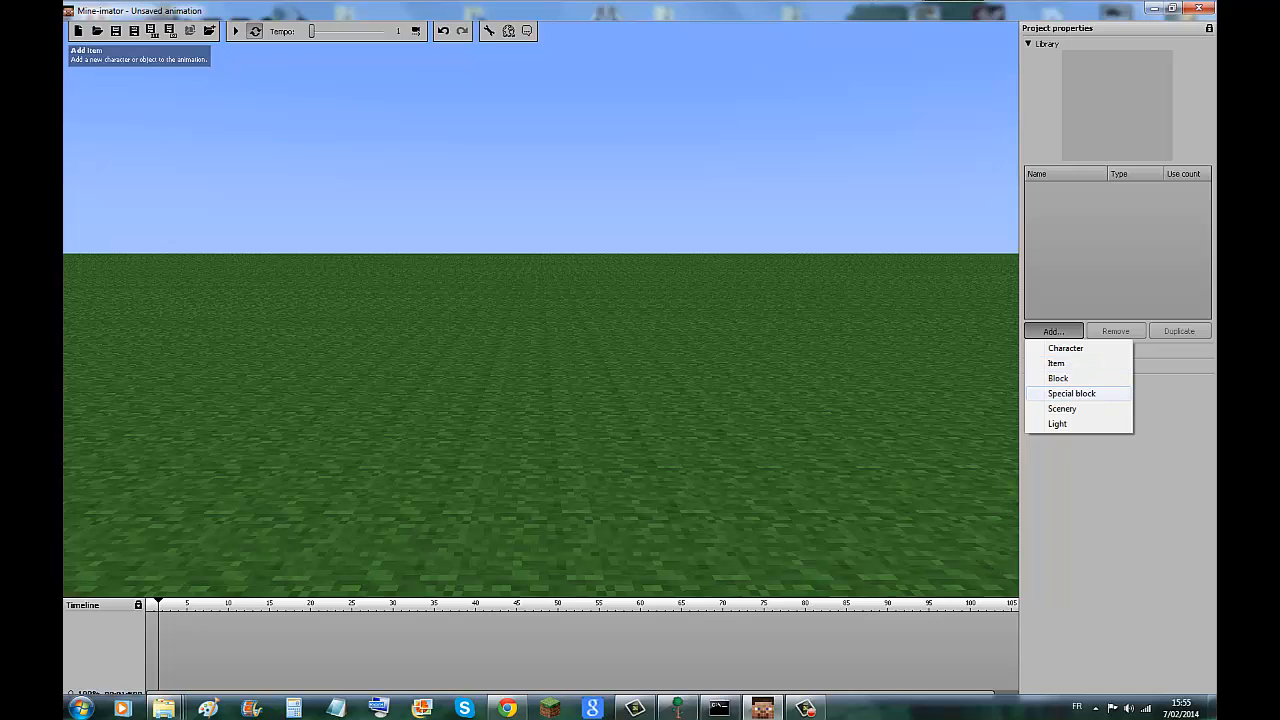
pyautogui.click(1062, 408)
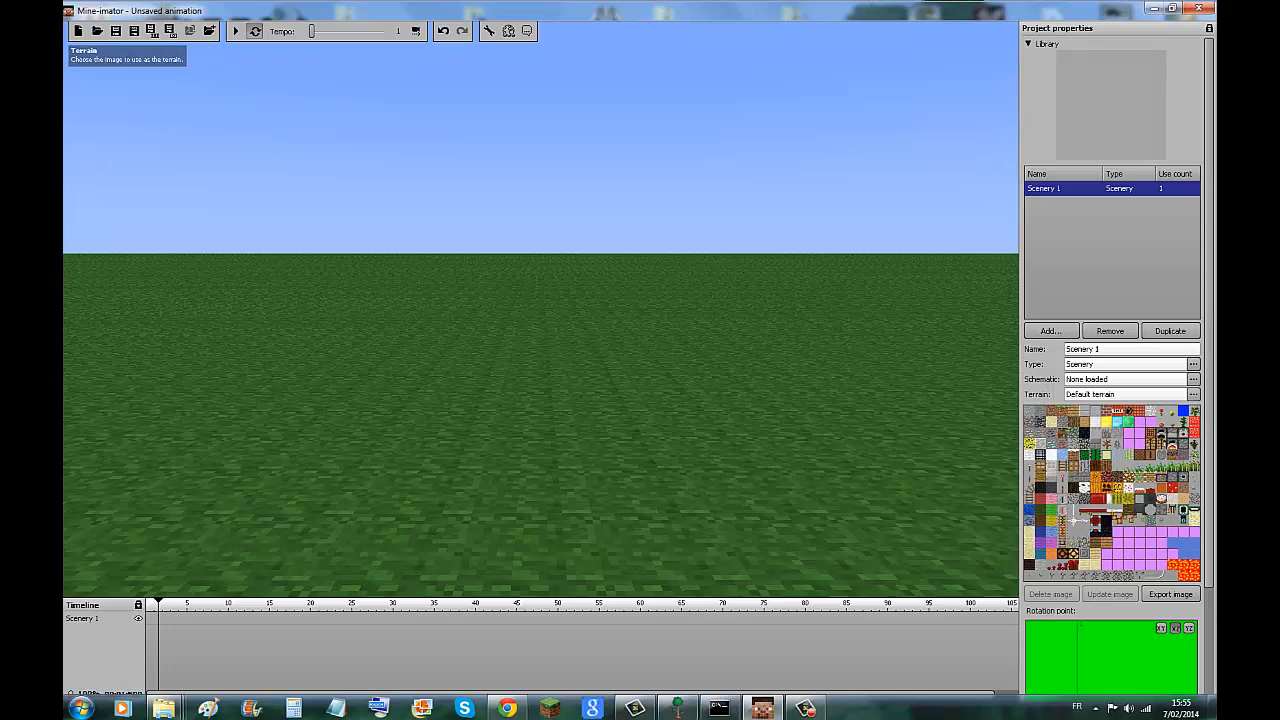
# Load Swedish ship.schematic from the Schematics folder into the scenery item.
pyautogui.click(1193, 379)
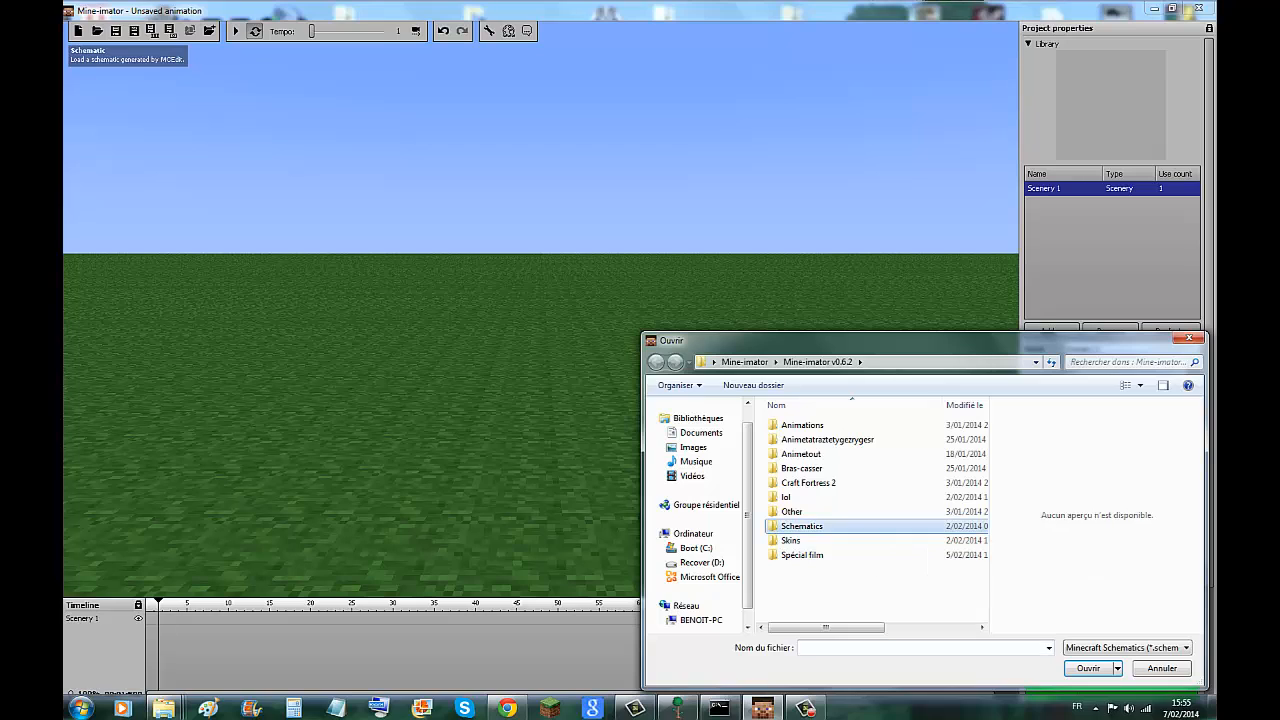
pyautogui.doubleClick(802, 526)
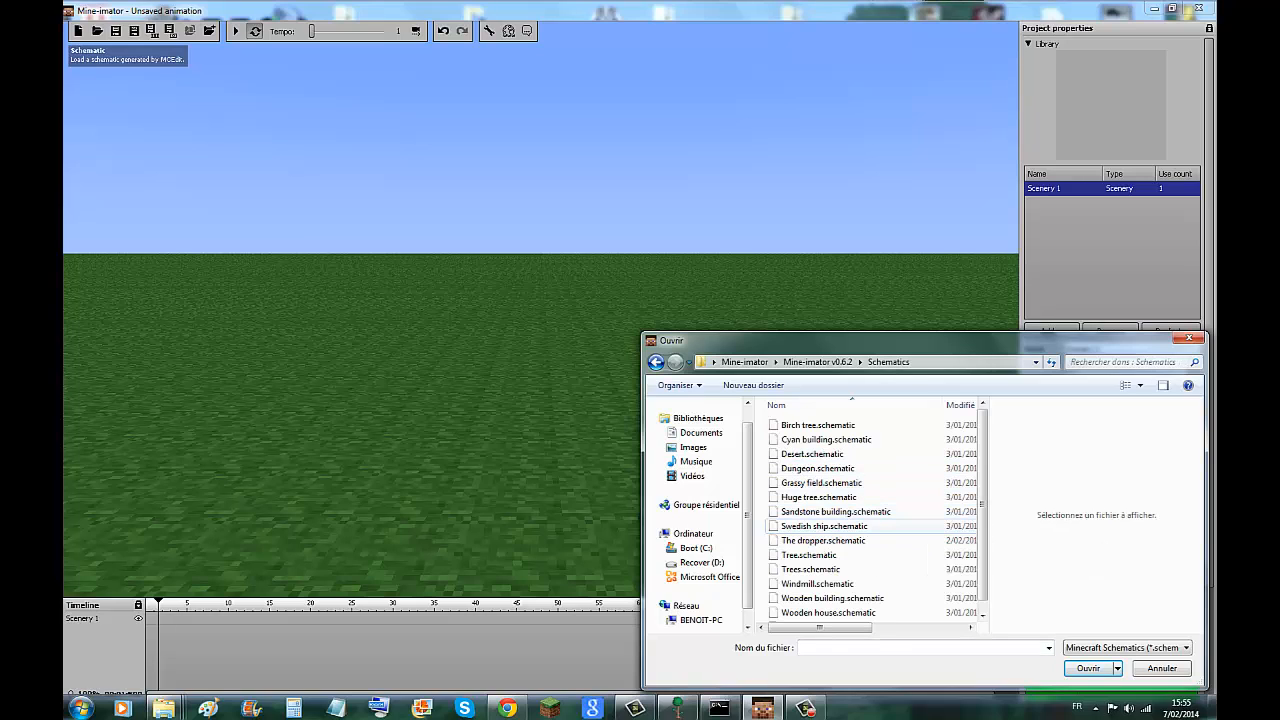
pyautogui.doubleClick(824, 526)
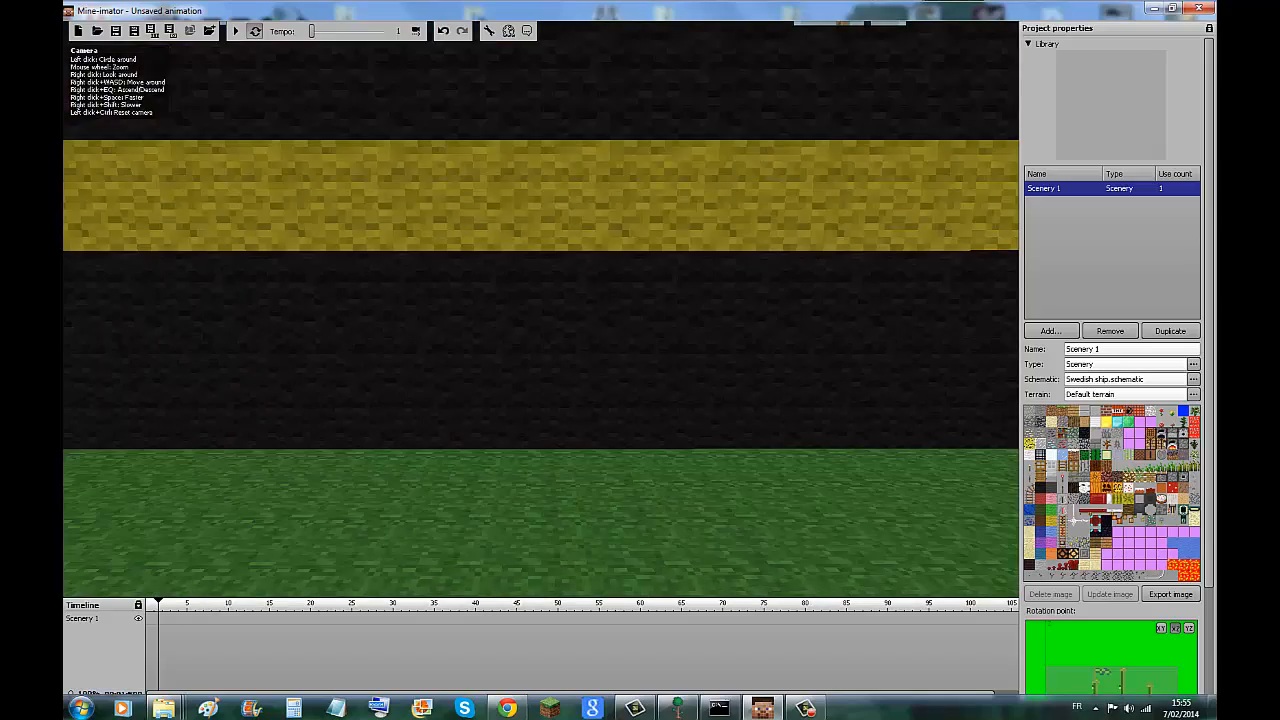
pyautogui.scroll(-5, 541, 310)
pyautogui.moveTo(541, 310); pyautogui.dragTo(536, 240, button='right')
pyautogui.scroll(-10, 541, 310)
pyautogui.scroll(9, 541, 310)
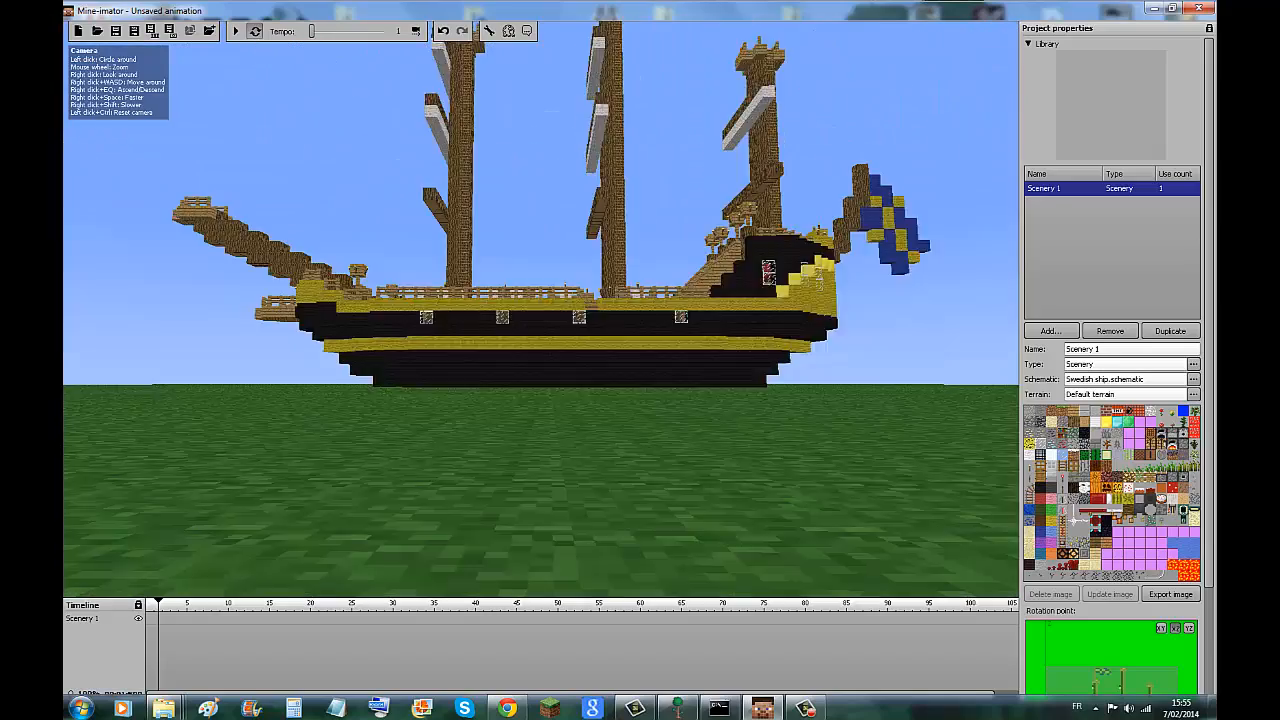
pyautogui.moveTo(541, 310)
pyautogui.mouseDown(button='right')
pyautogui.moveTo(541, 275)
pyautogui.moveTo(539, 302)
pyautogui.mouseUp(button='right')
pyautogui.moveTo(541, 310); pyautogui.dragTo(521, 362)
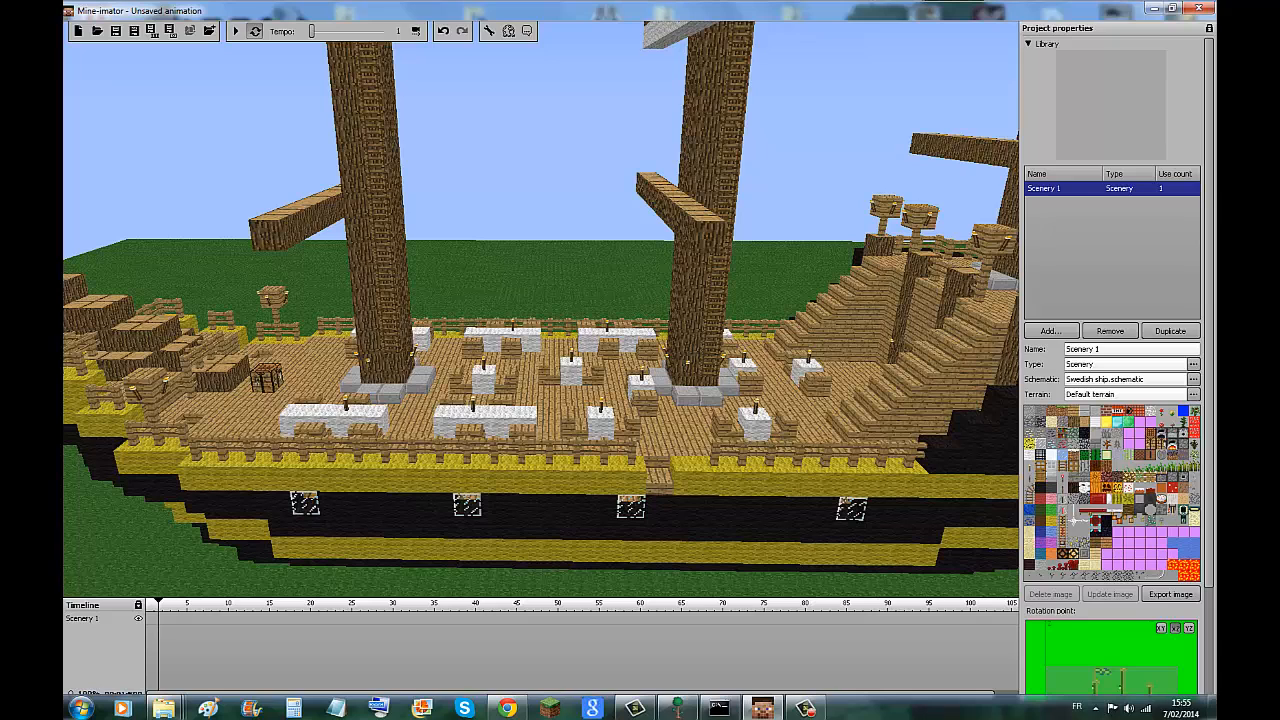
# Expand the background settings and choose the blue water block for the ground.
pyautogui.moveTo(1209, 300); pyautogui.dragTo(1209, 411)
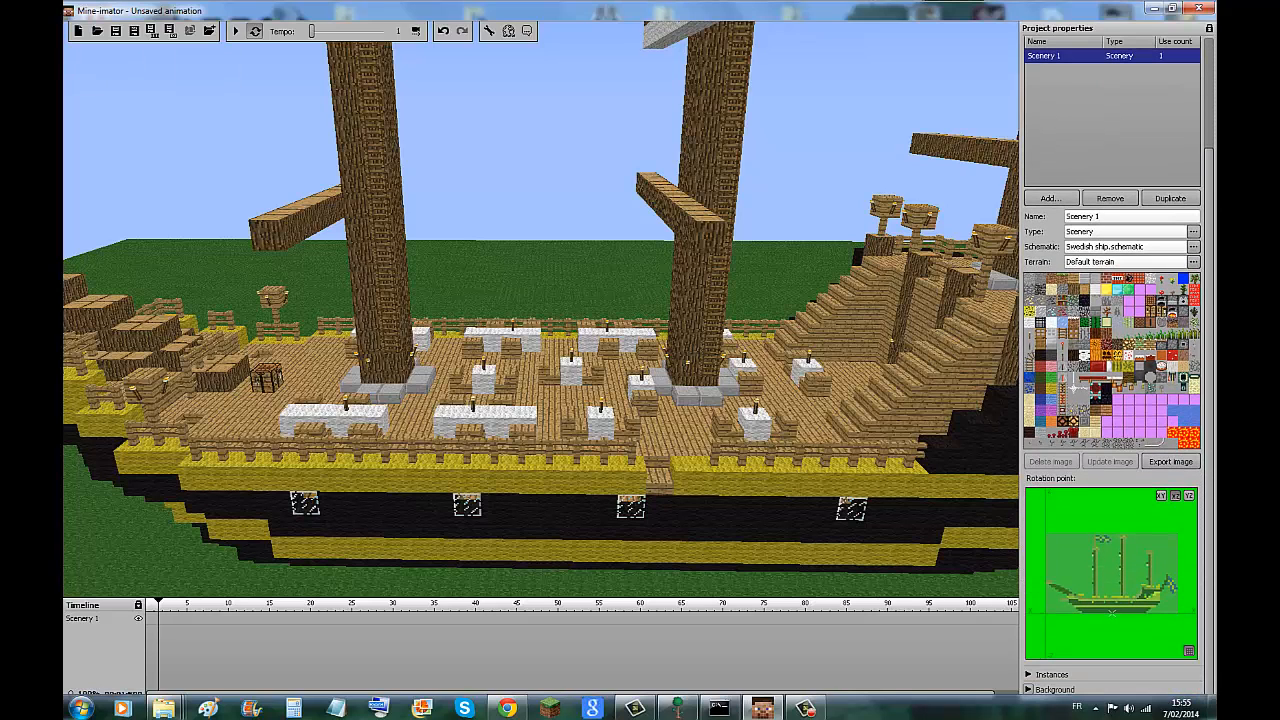
pyautogui.click(1028, 689)
pyautogui.moveTo(1209, 420); pyautogui.dragTo(1209, 619)
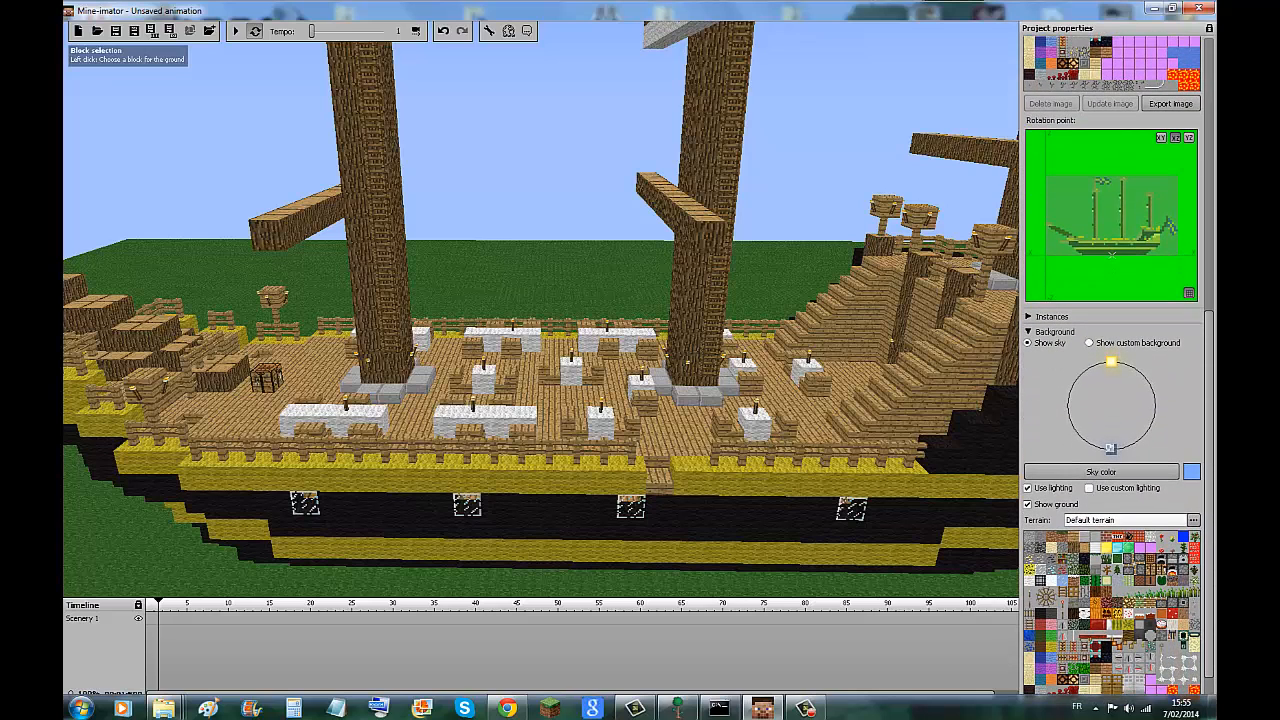
pyautogui.scroll(-1, 1110, 610)
pyautogui.click(1172, 665)
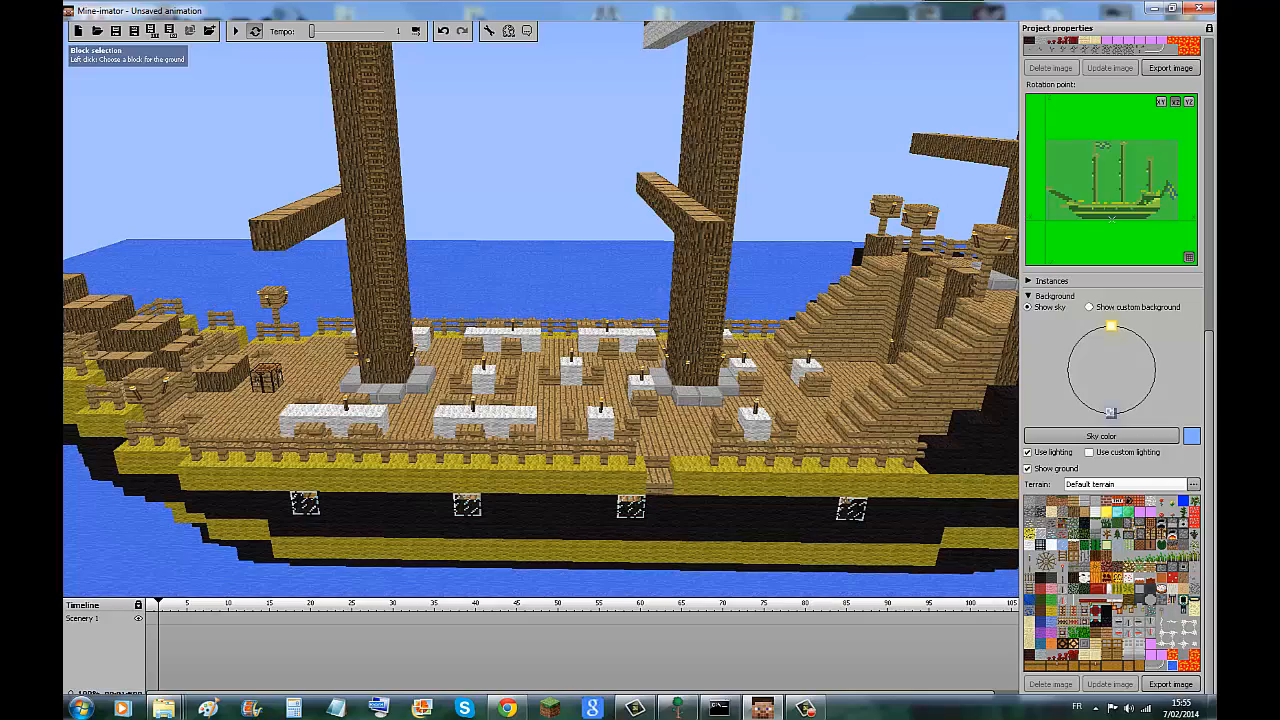
# Examine the ship on the water from farther away and its rotation point preview in the XZ view.
pyautogui.scroll(-4, 541, 310)
pyautogui.scroll(2, 541, 310)
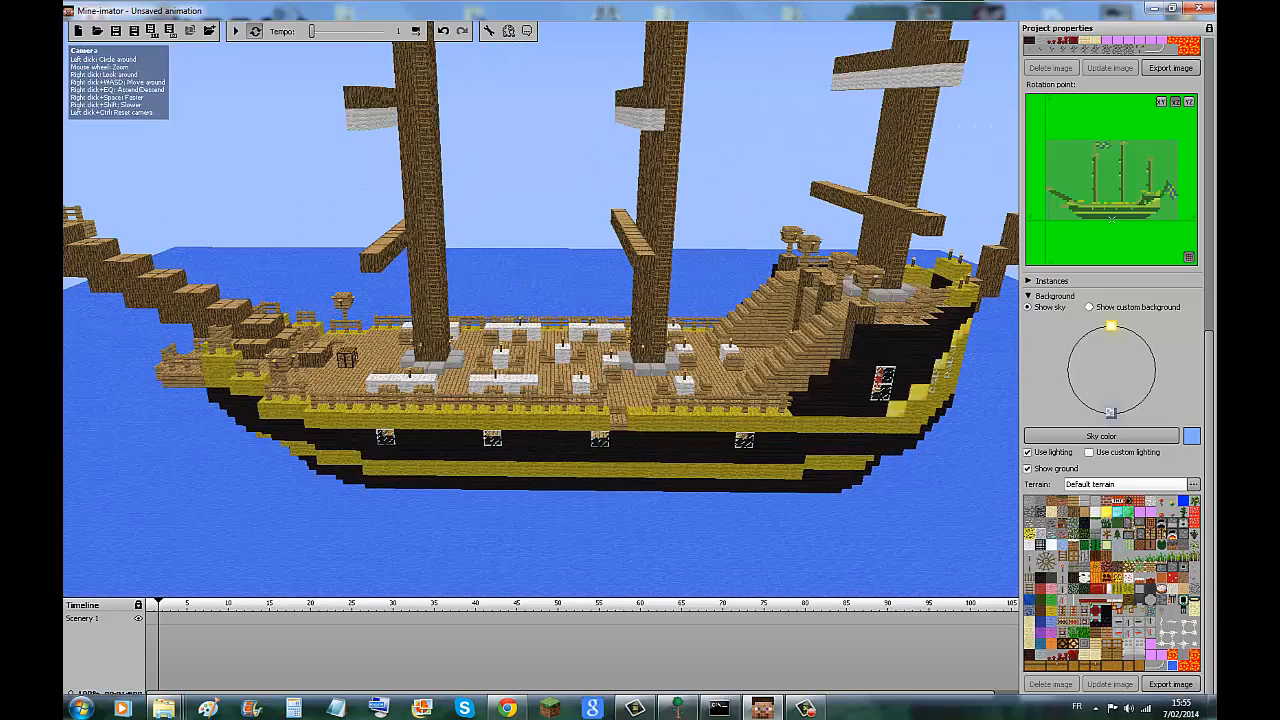
pyautogui.scroll(-3, 541, 310)
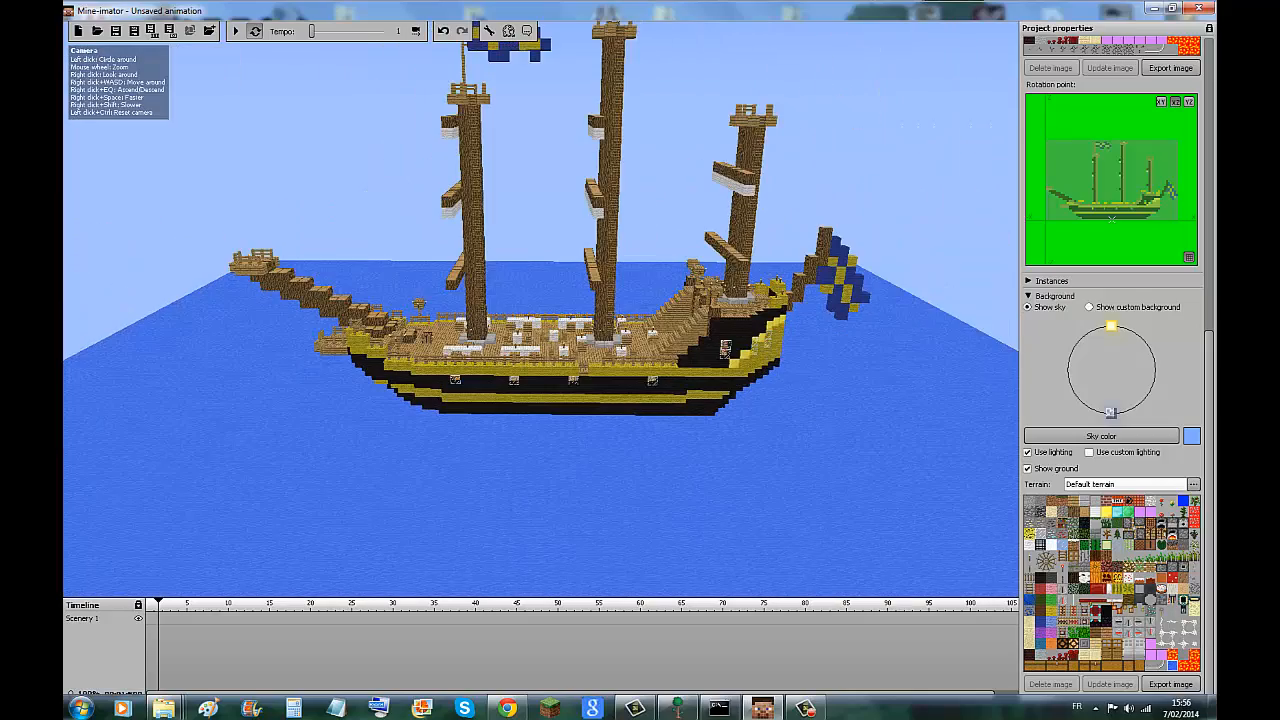
pyautogui.moveTo(541, 310)
pyautogui.mouseDown()
pyautogui.moveTo(270, 350)
pyautogui.moveTo(225, 312)
pyautogui.moveTo(330, 420)
pyautogui.moveTo(480, 385)
pyautogui.moveTo(535, 325)
pyautogui.moveTo(536, 276)
pyautogui.moveTo(541, 308)
pyautogui.mouseUp()
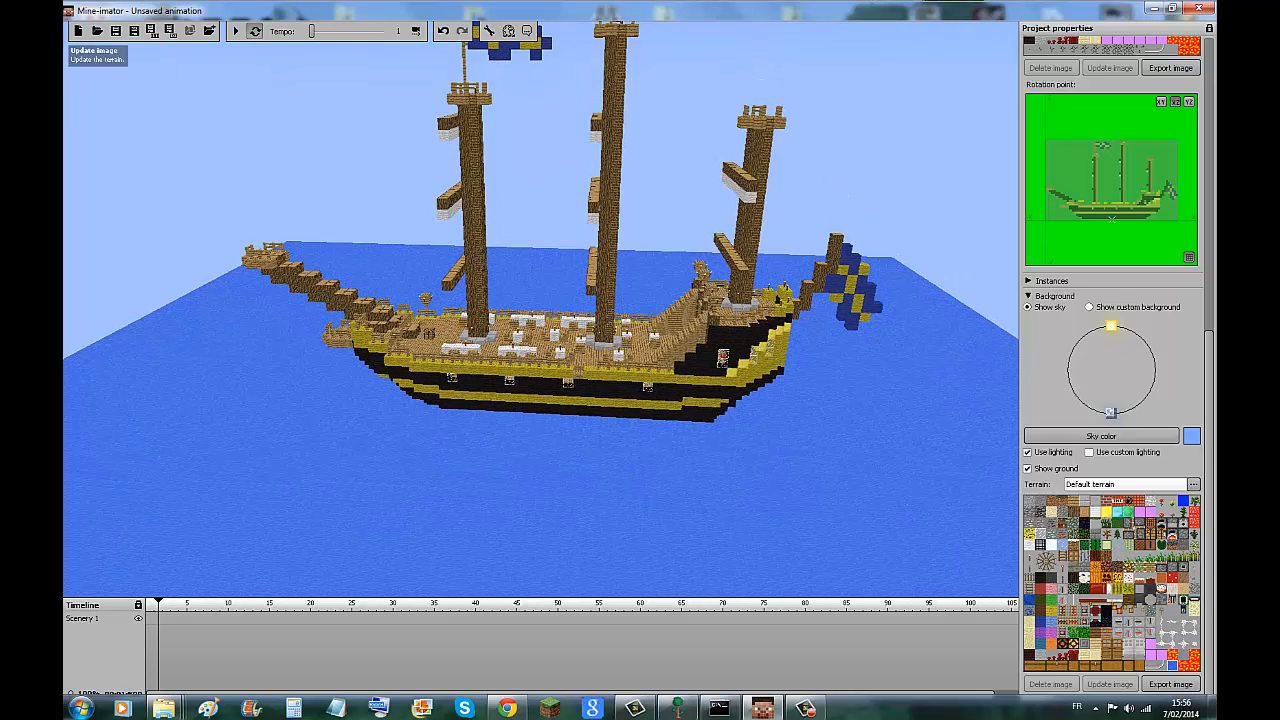
pyautogui.scroll(6, 1110, 370)
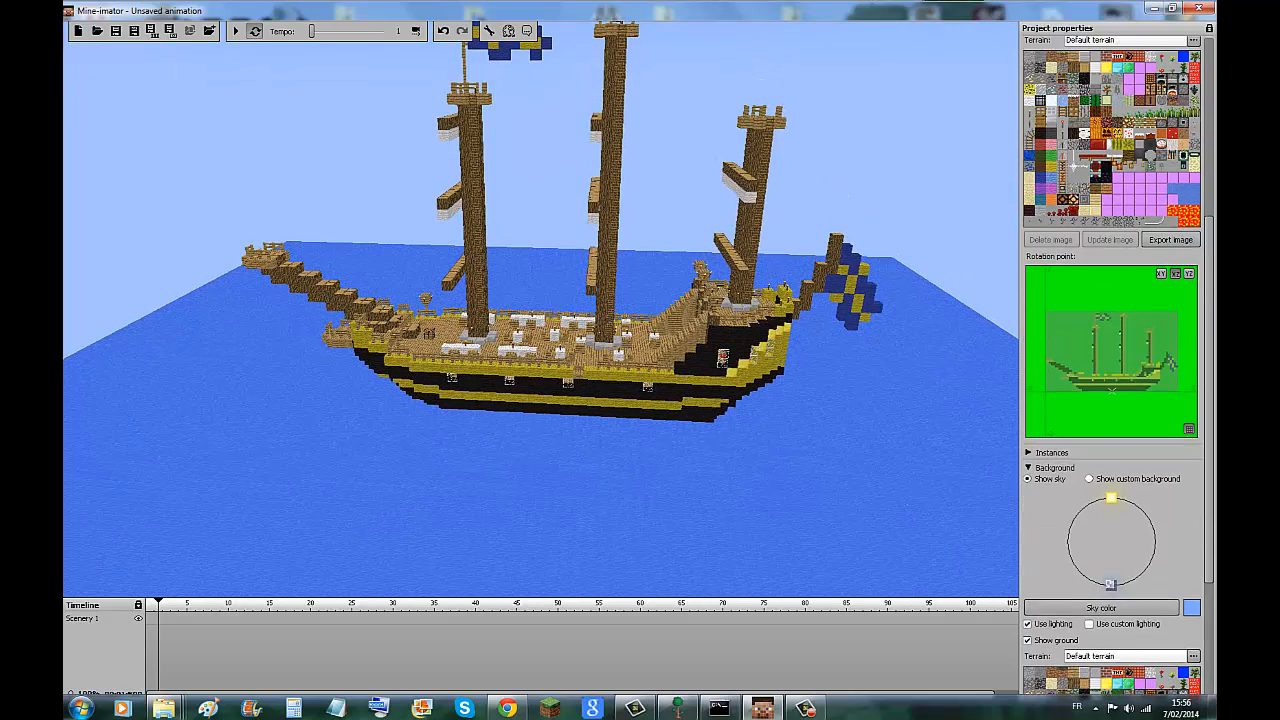
pyautogui.scroll(1, 1110, 370)
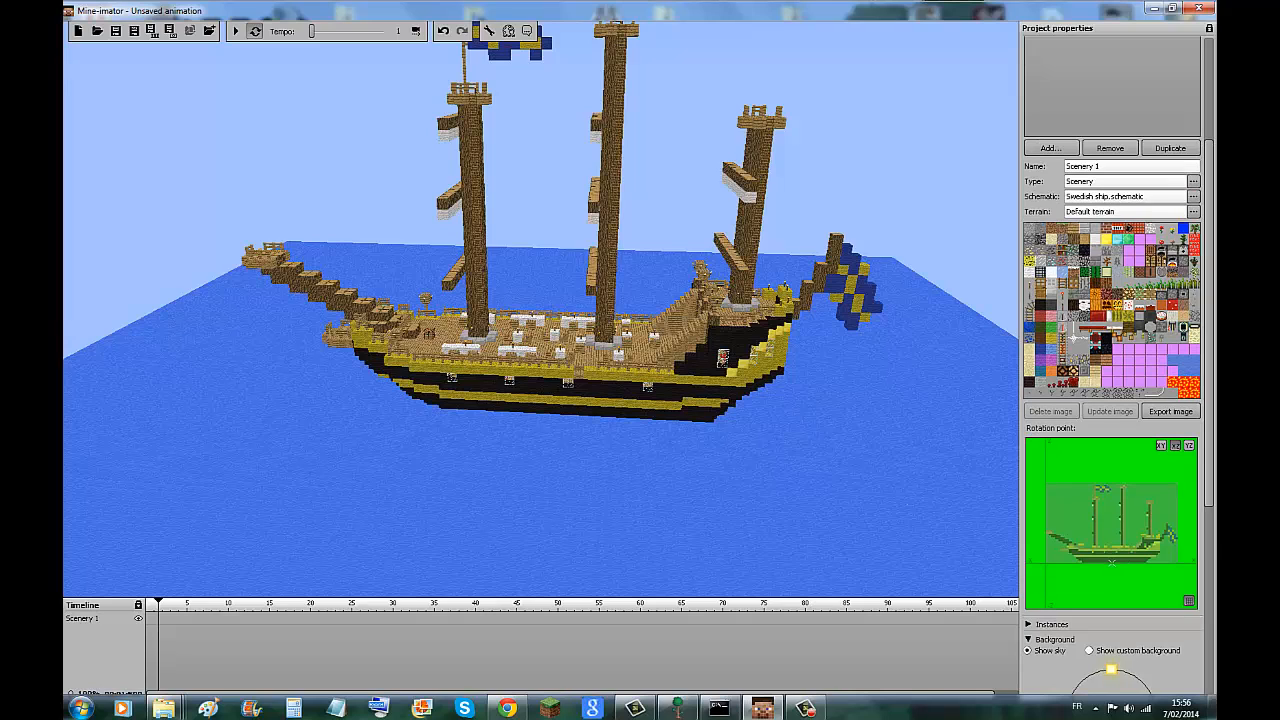
pyautogui.scroll(-3, 1139, 446)
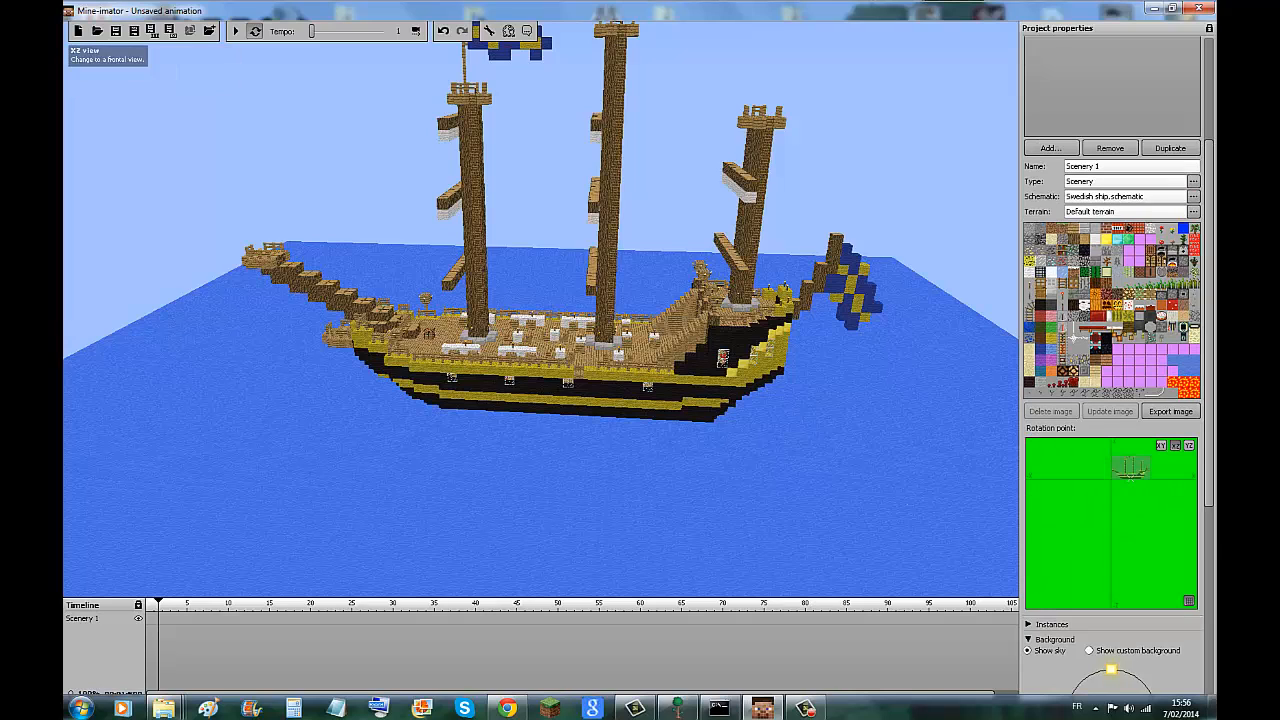
pyautogui.click(1176, 446)
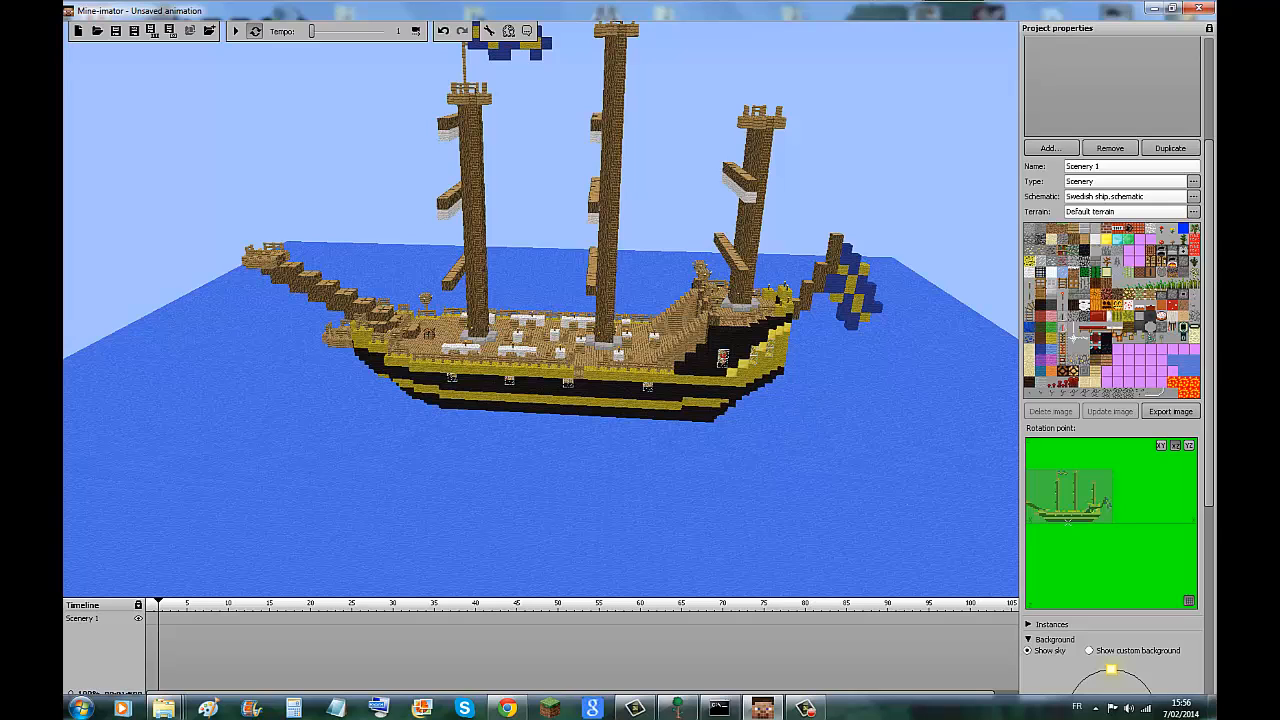
pyautogui.scroll(-4, 1110, 400)
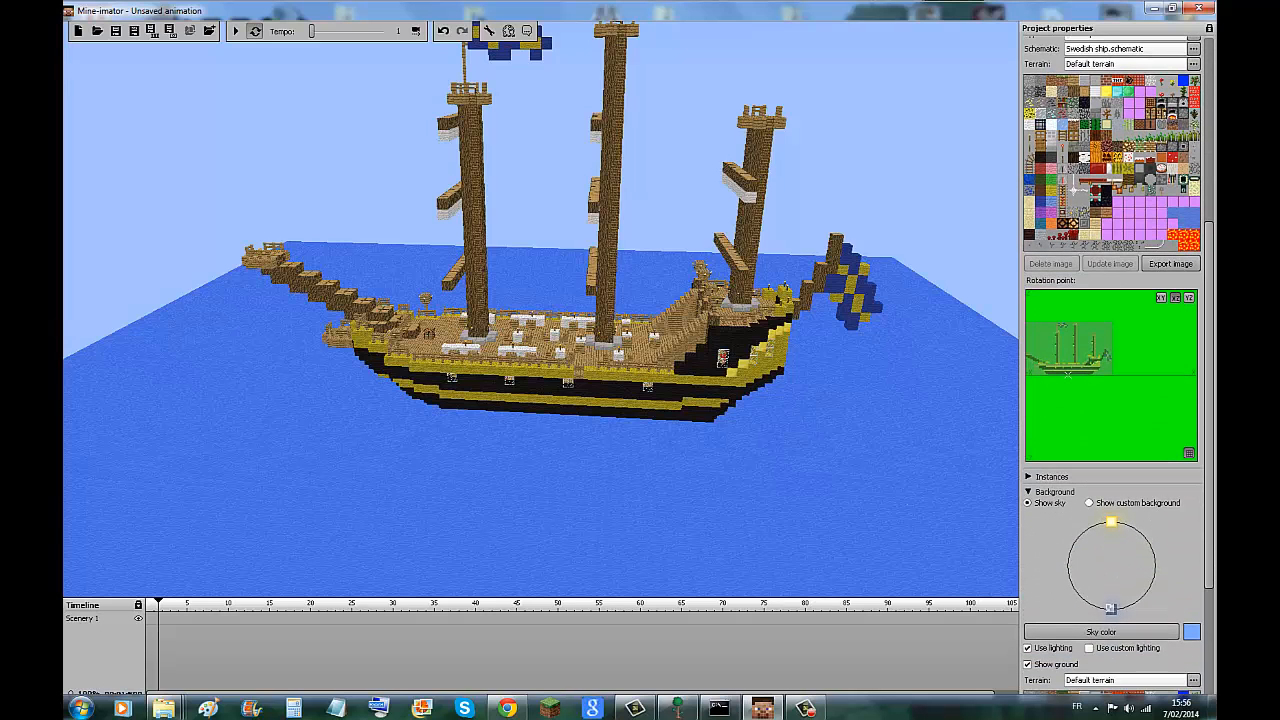
# Expand the instances list, switch Scenery 1's visibility off and on again, and hide it from the timeline.
pyautogui.click(1028, 476)
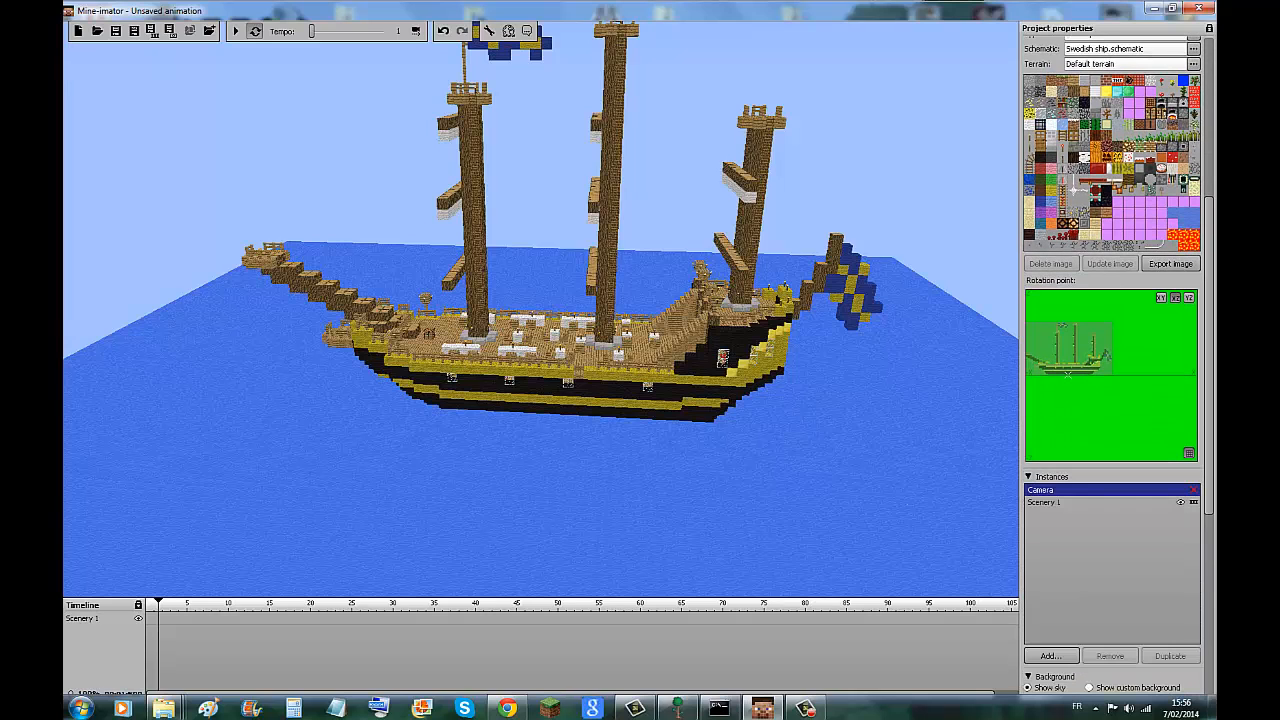
pyautogui.click(1180, 502)
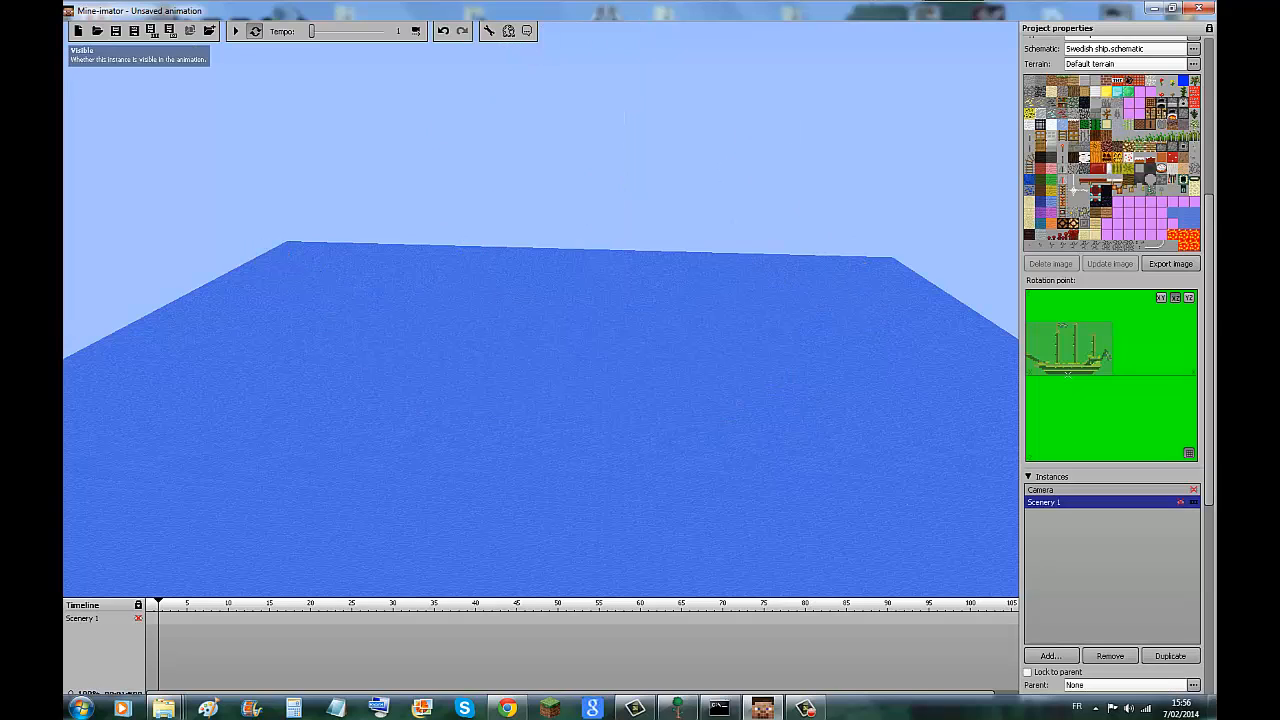
pyautogui.click(1180, 502)
pyautogui.click(1180, 502)
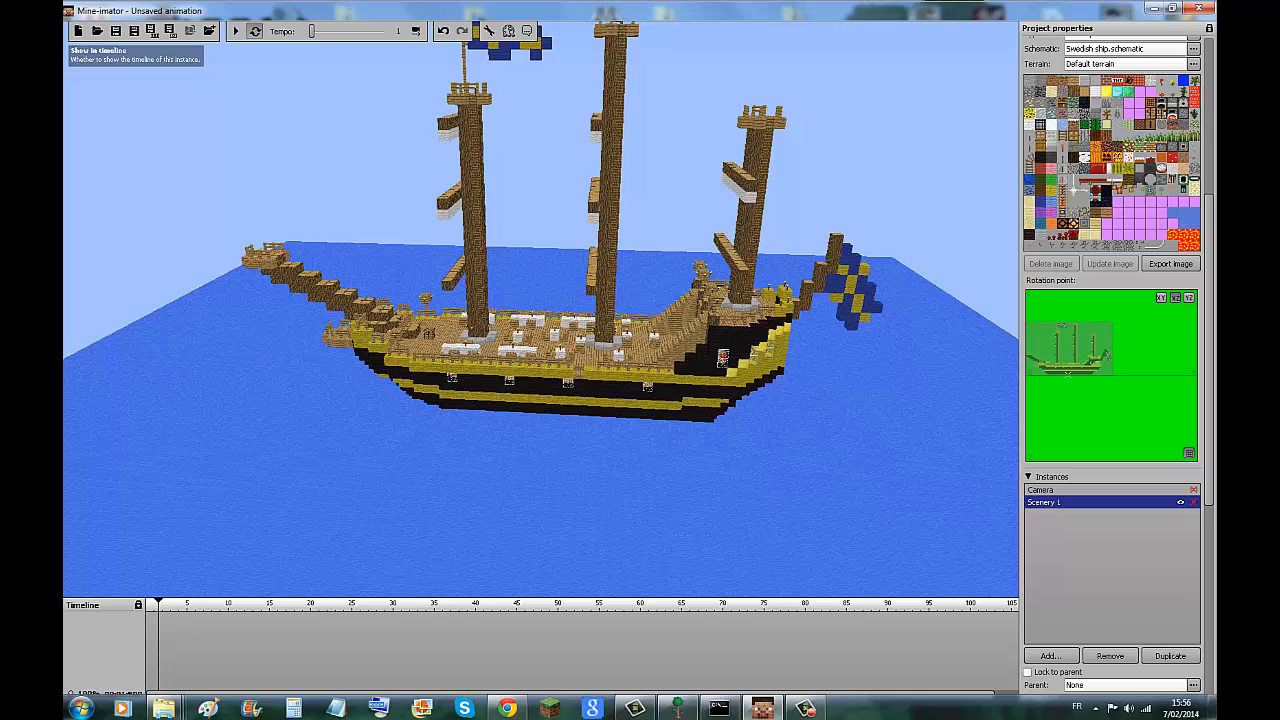
# Show both the Scenery 1 and Camera instances in the timeline.
pyautogui.click(1180, 502)
pyautogui.click(1180, 502)
pyautogui.click(1180, 502)
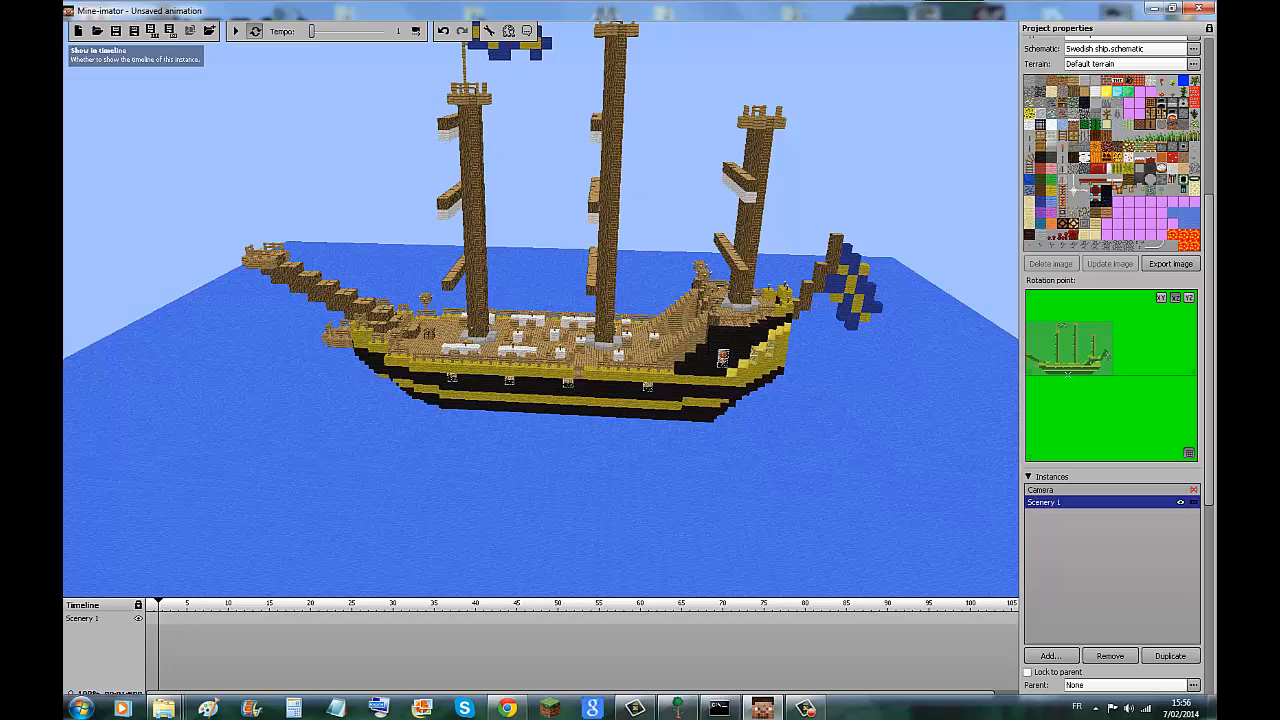
pyautogui.click(1193, 490)
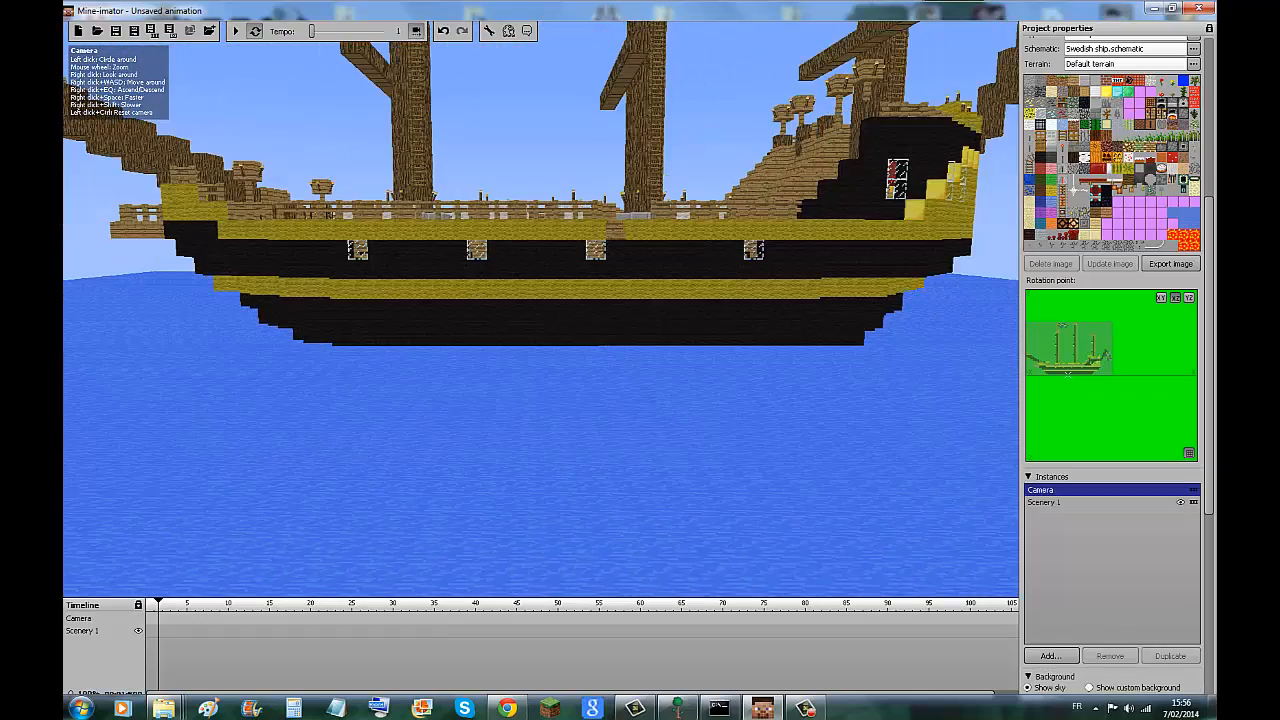
# Frame the whole ship from a raised side angle and add a Camera keyframe at frame 0.
pyautogui.scroll(4, 541, 310)
pyautogui.scroll(-6, 541, 310)
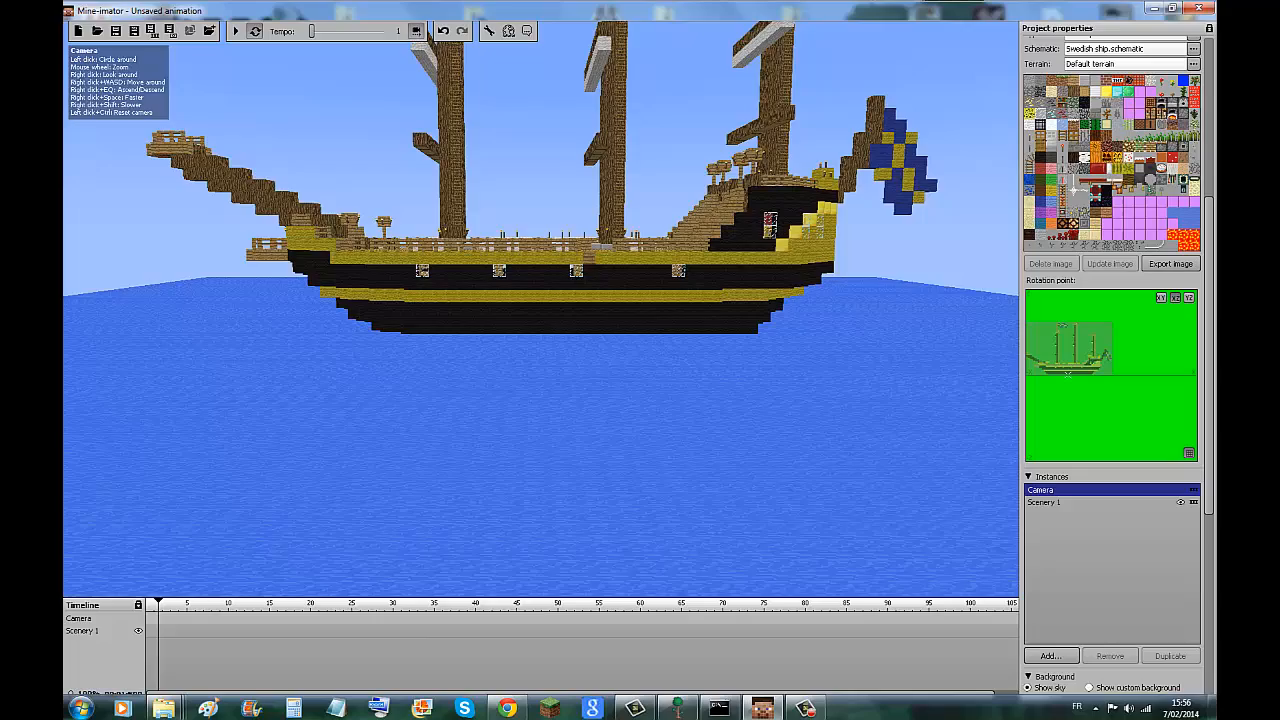
pyautogui.moveTo(541, 310); pyautogui.dragTo(564, 368)
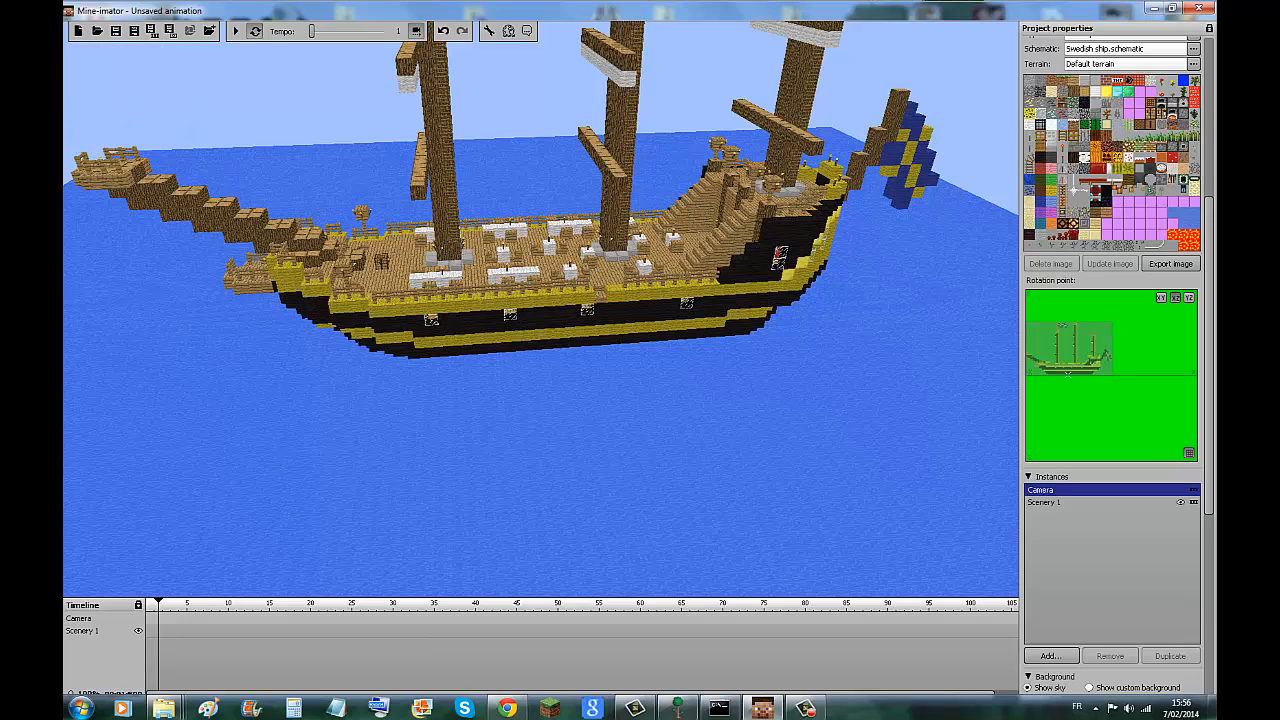
pyautogui.click(150, 618)
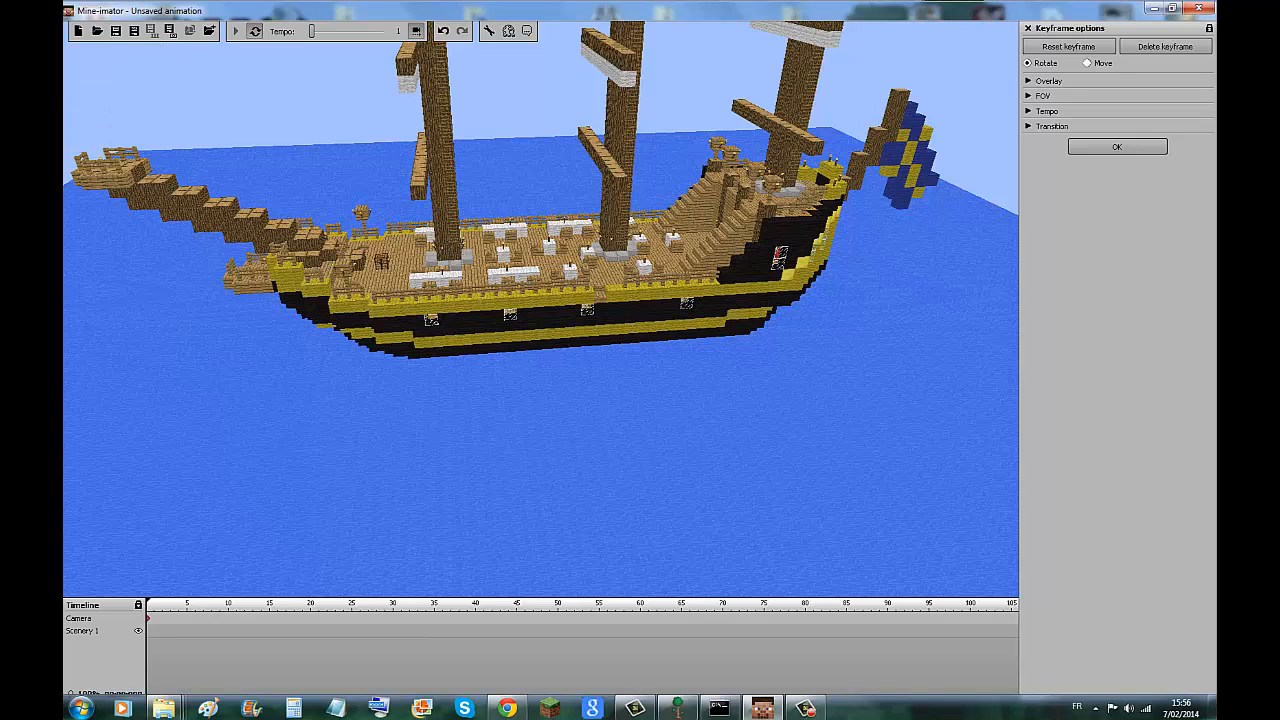
# Add a Scenery 1 keyframe at frame 0 and shift the ship along its yellow axis toward the bow.
pyautogui.click(149, 631)
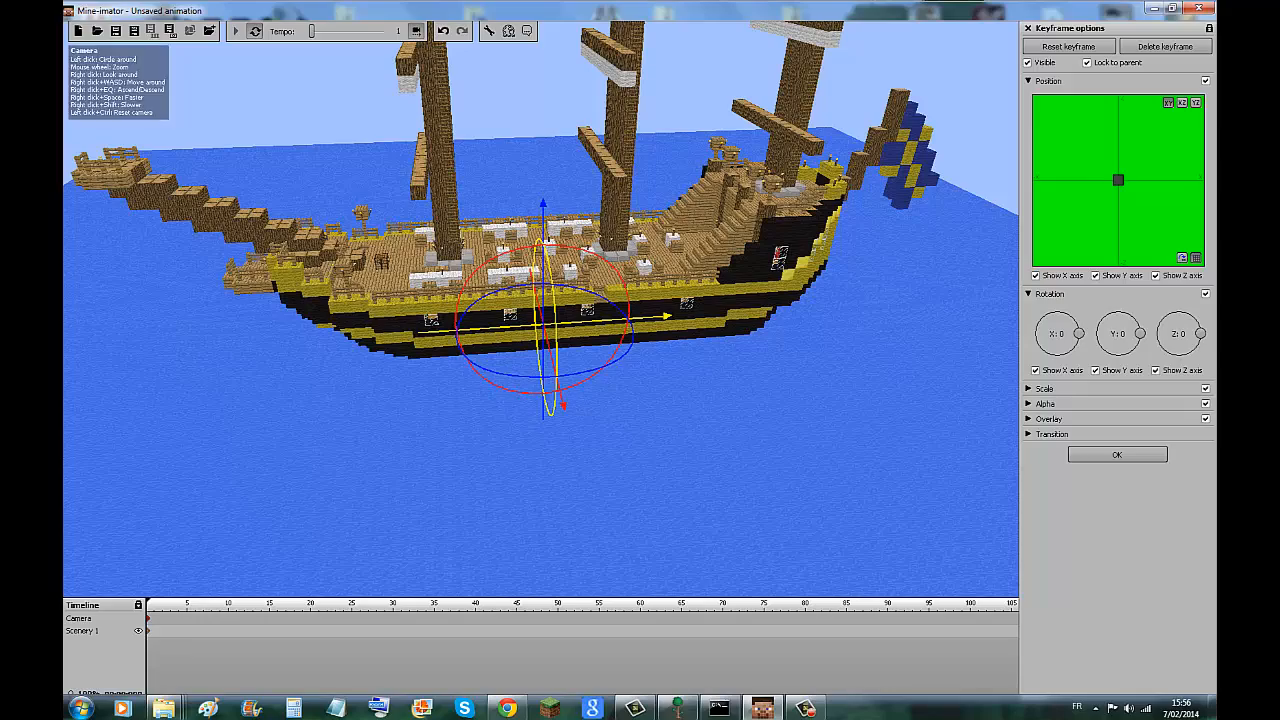
pyautogui.moveTo(664, 316); pyautogui.dragTo(539, 325)
pyautogui.moveTo(540, 400); pyautogui.dragTo(542, 511)
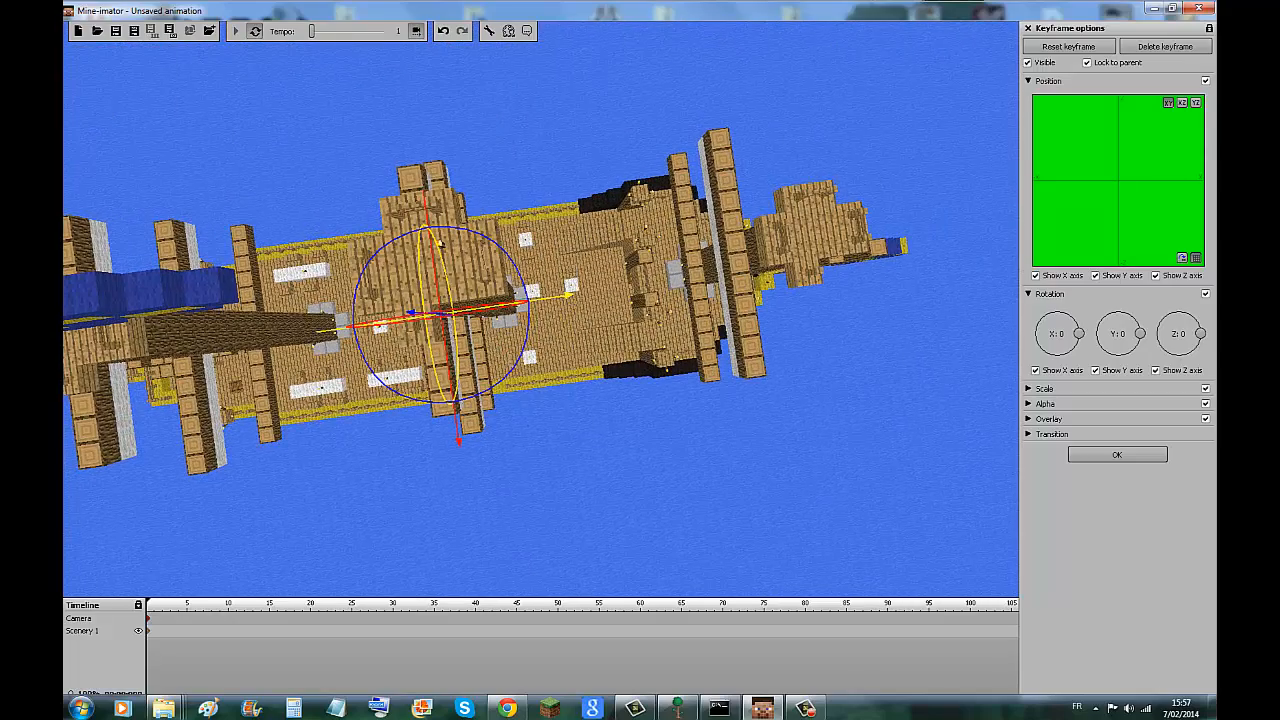
# Add a Camera keyframe placed at frame 2 and move the Scenery 1 keyframe to frame 1.
pyautogui.click(195, 618)
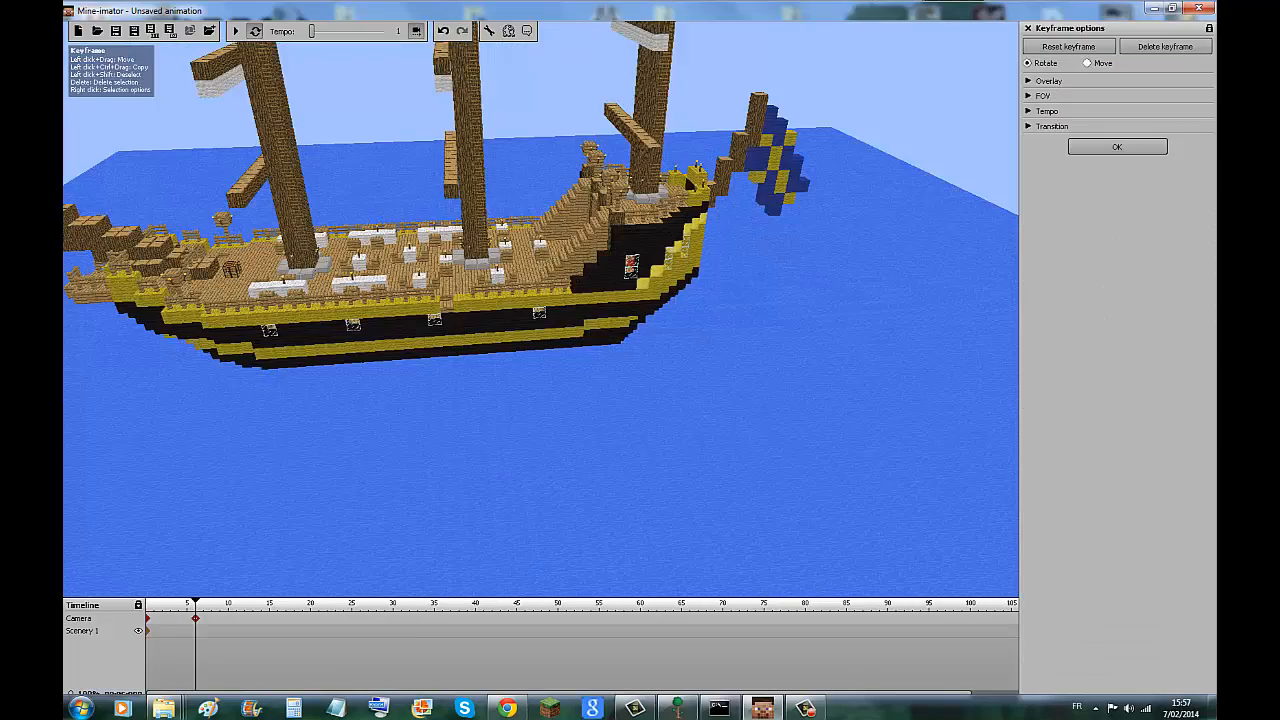
pyautogui.moveTo(195, 618); pyautogui.dragTo(162, 618)
pyautogui.click(148, 631)
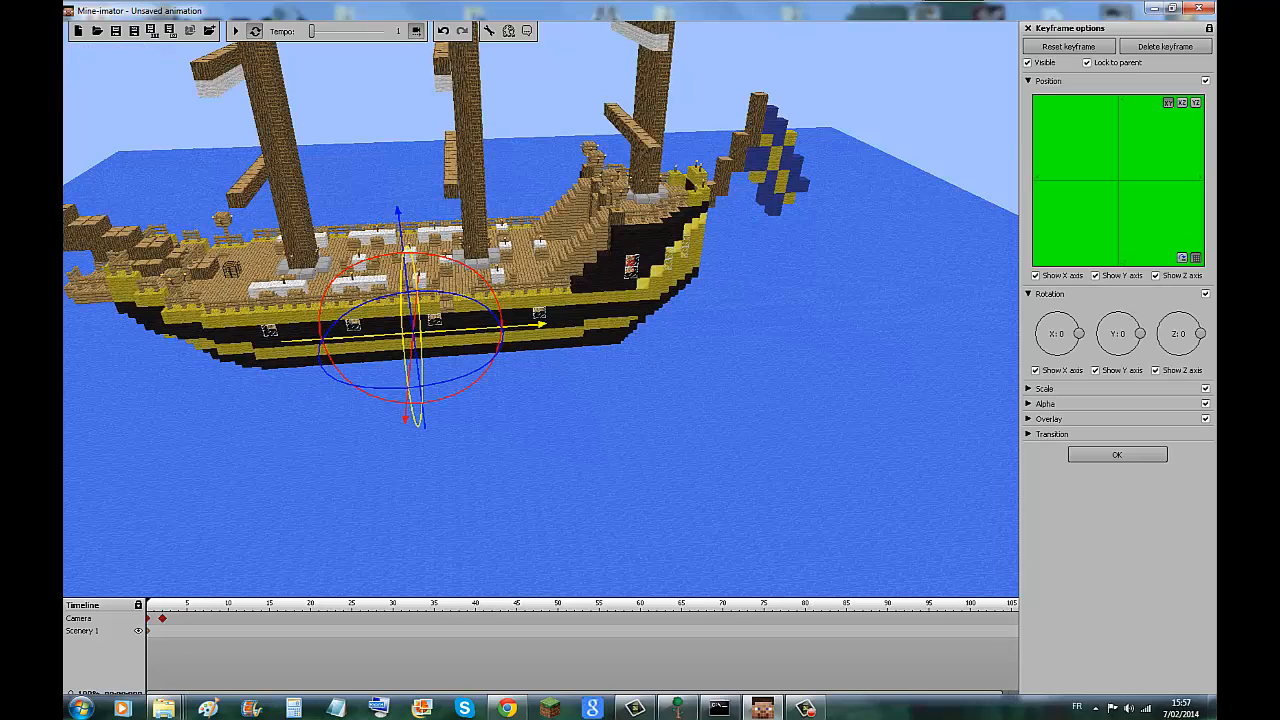
pyautogui.moveTo(148, 631); pyautogui.dragTo(154, 631)
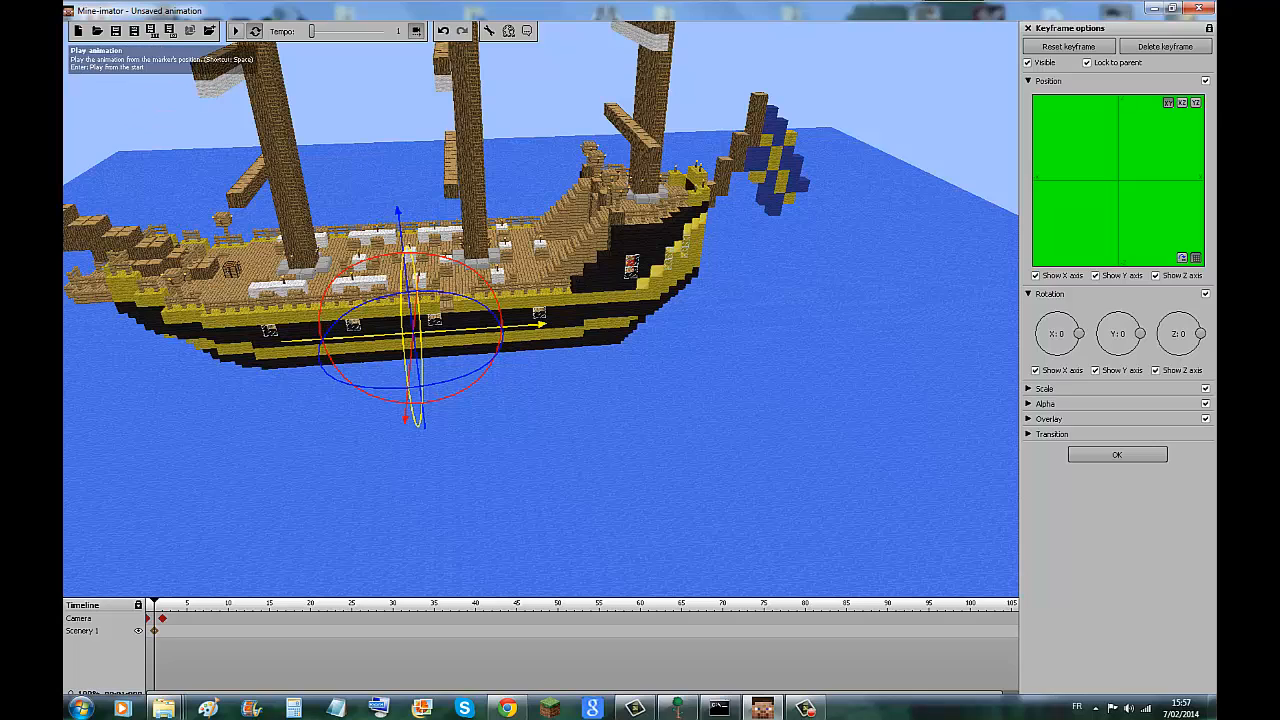
# Play the animation, toggle Scenery 1's visibility off and on during playback, and stop it.
pyautogui.click(236, 31)
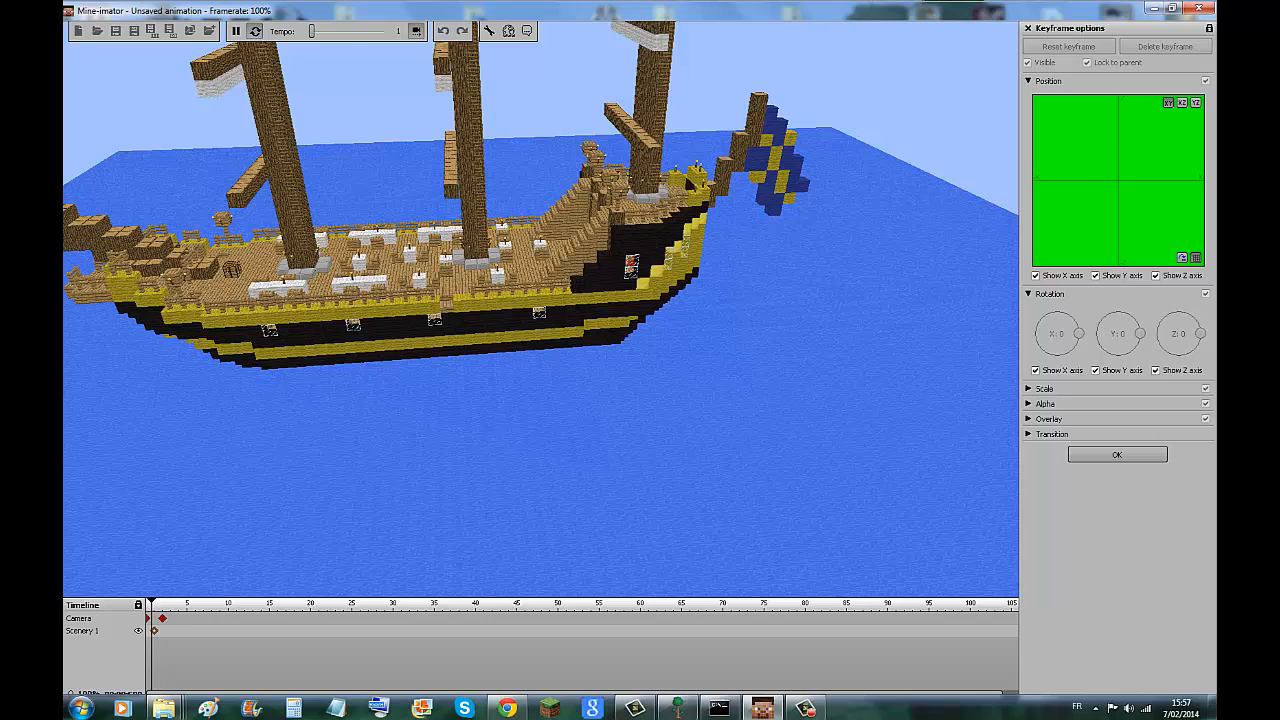
pyautogui.click(200, 618)
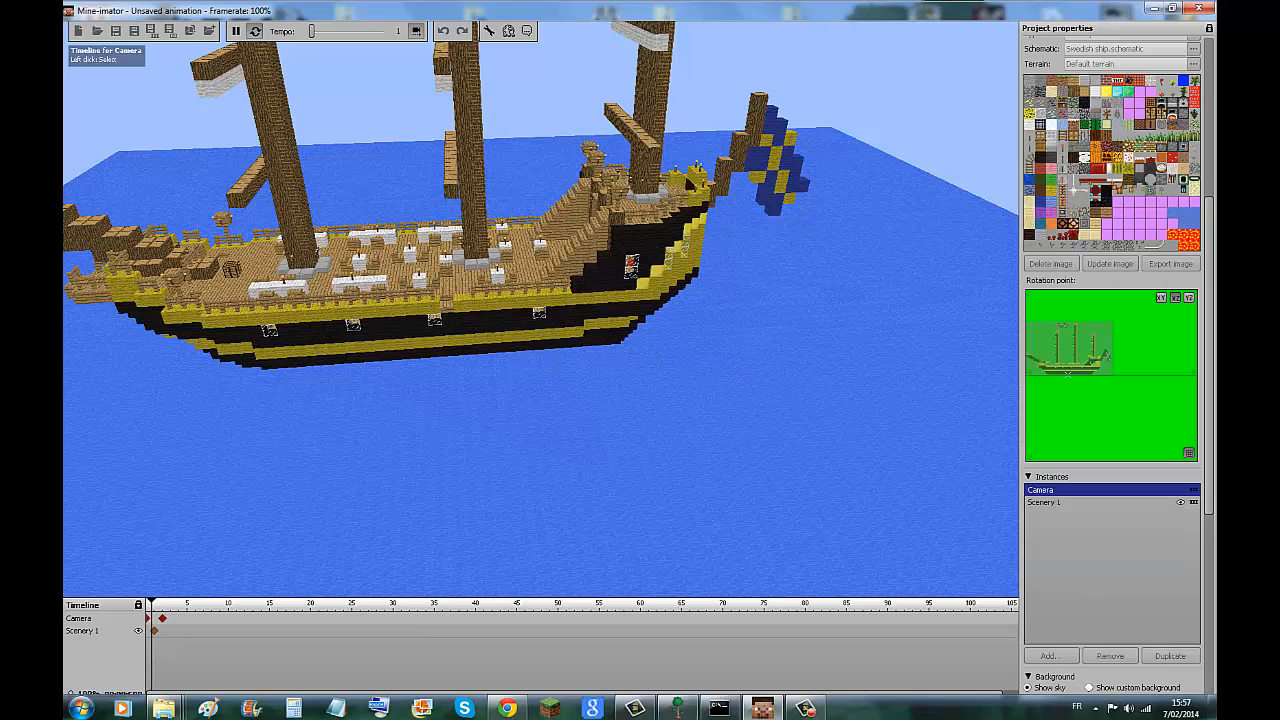
pyautogui.click(200, 631)
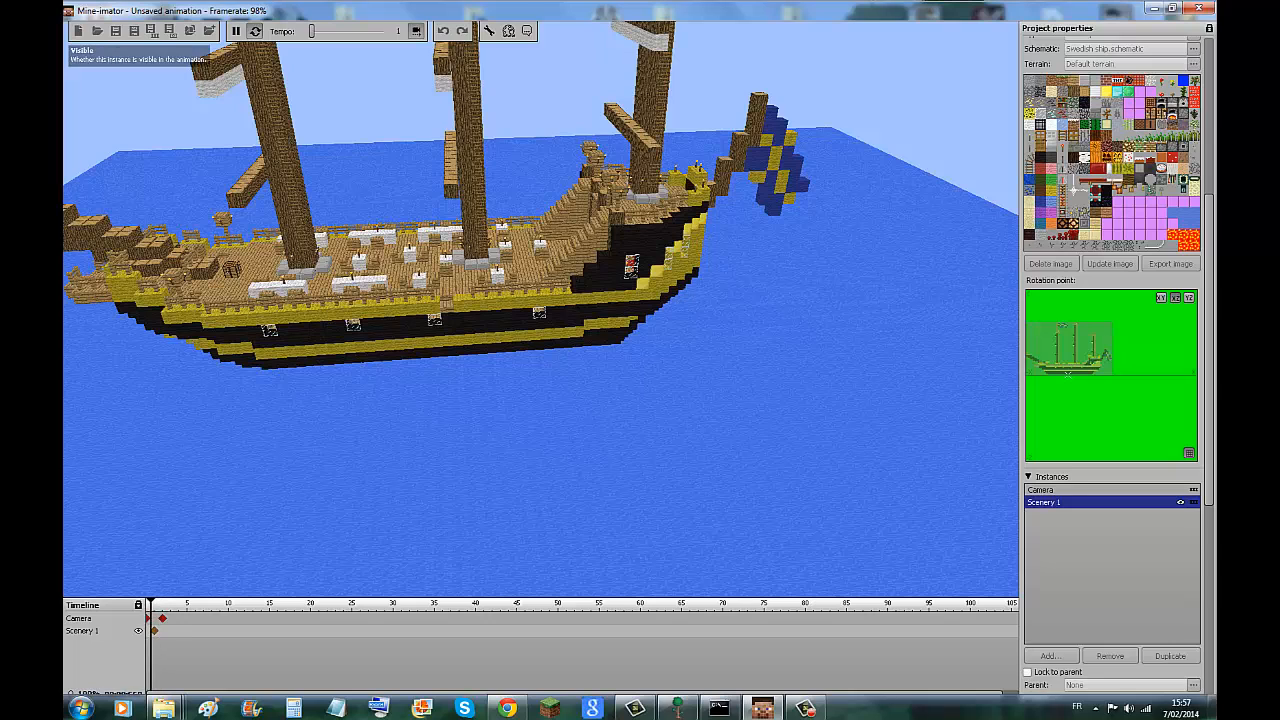
pyautogui.click(138, 631)
pyautogui.click(138, 631)
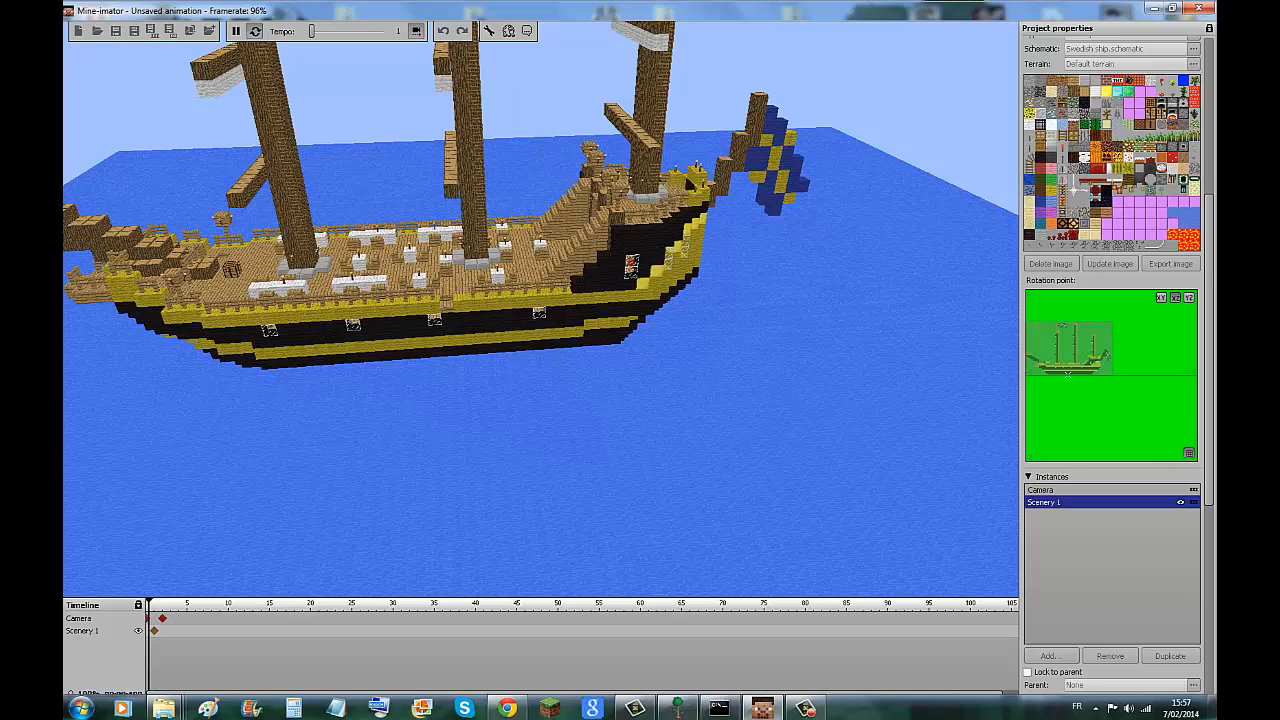
pyautogui.press('space')
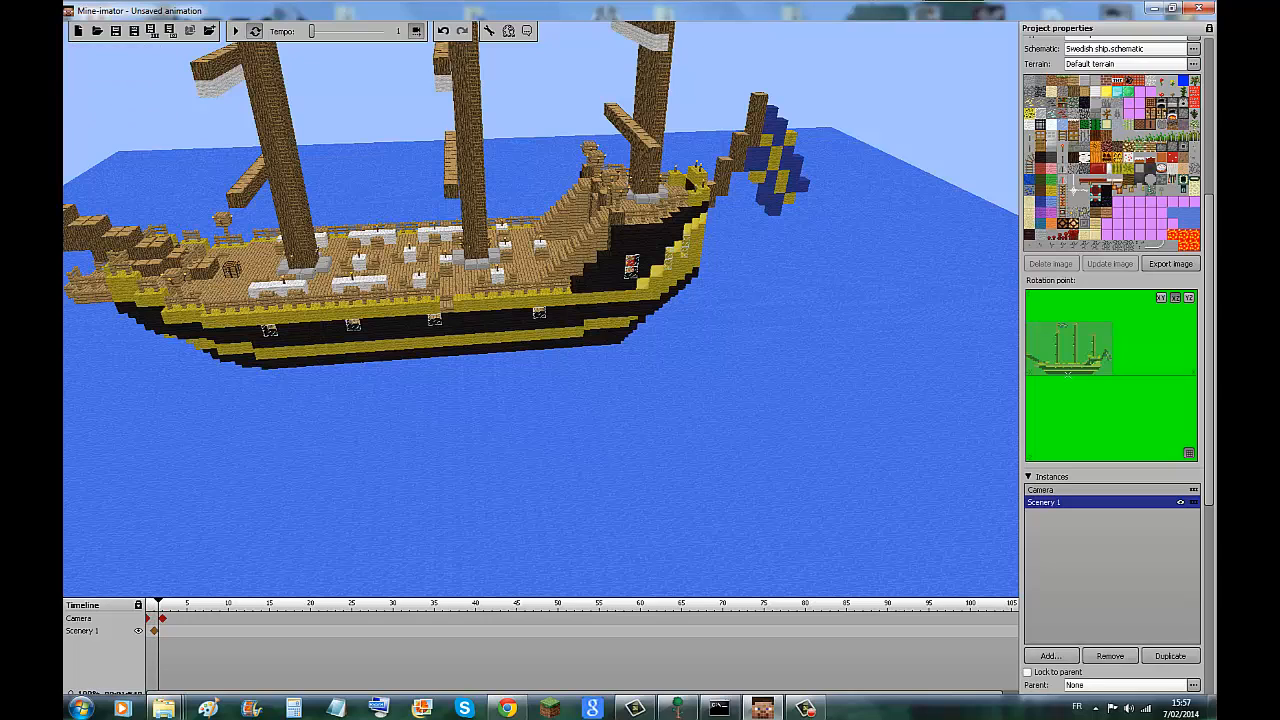
# Set the Camera keyframe at frame 2 to Move with an overhead view of the ship, and add another at frame 3.
pyautogui.click(154, 631)
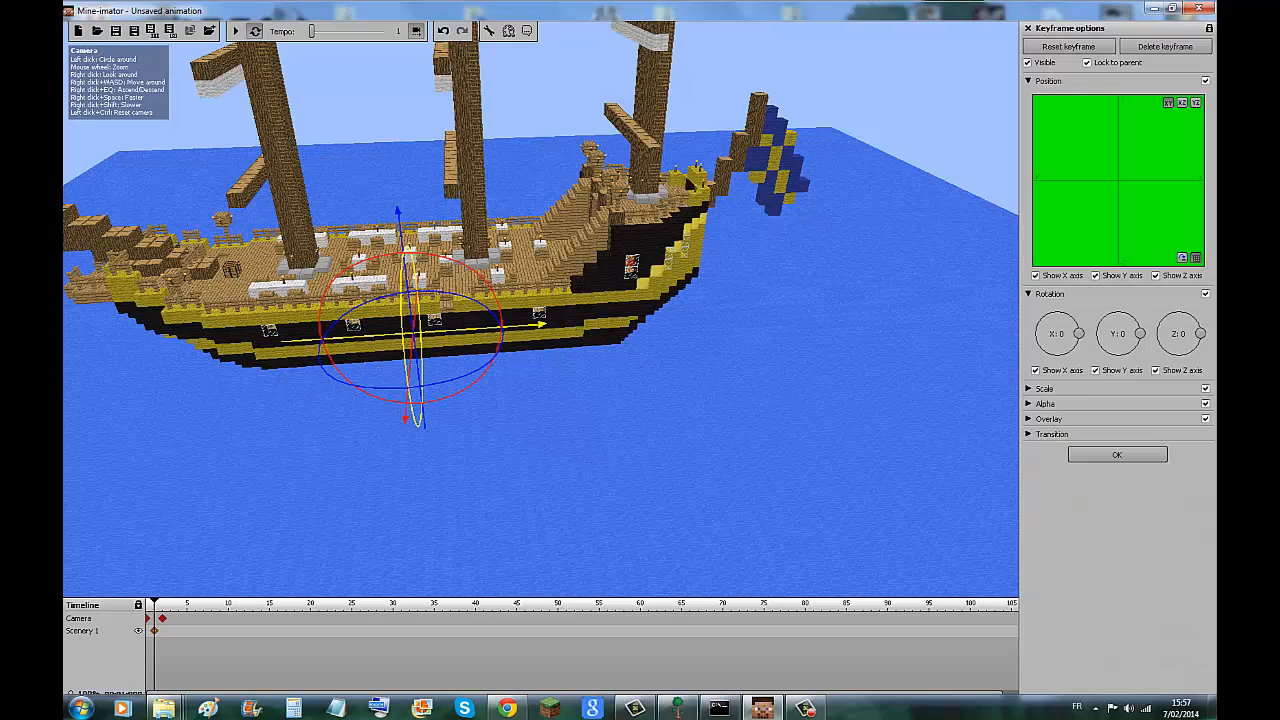
pyautogui.click(162, 618)
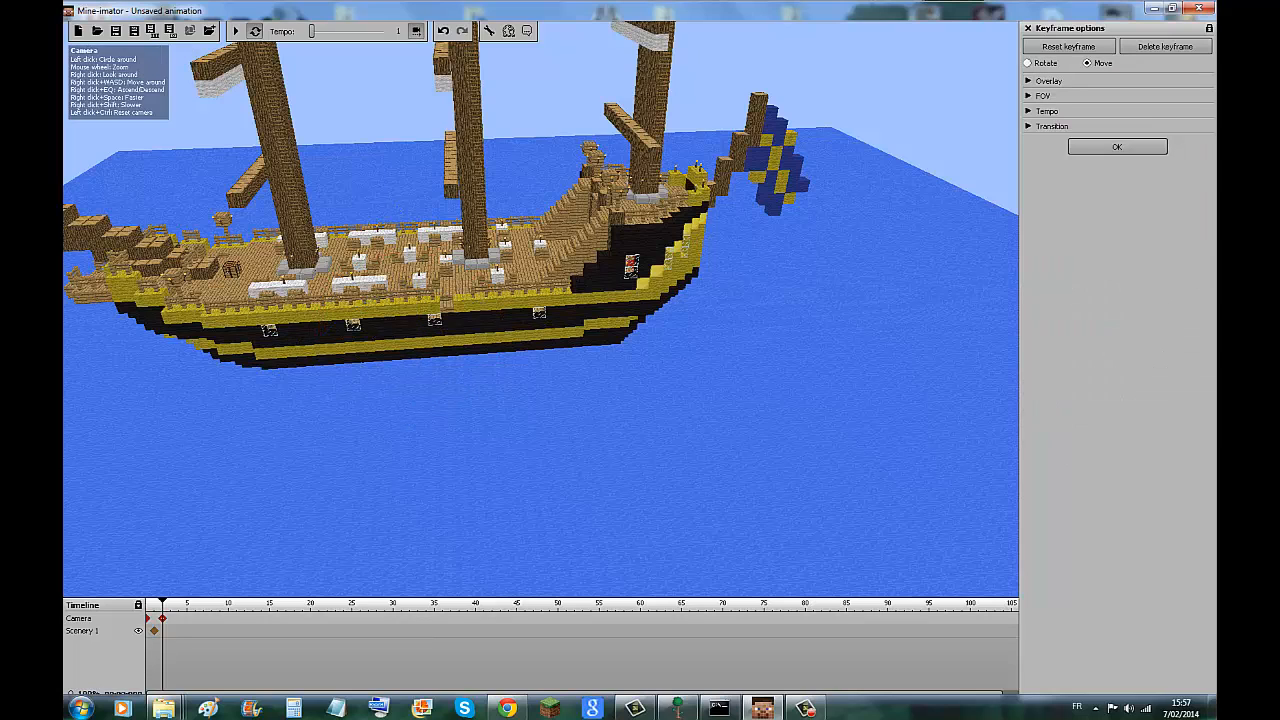
pyautogui.moveTo(700, 300); pyautogui.dragTo(258, 422)
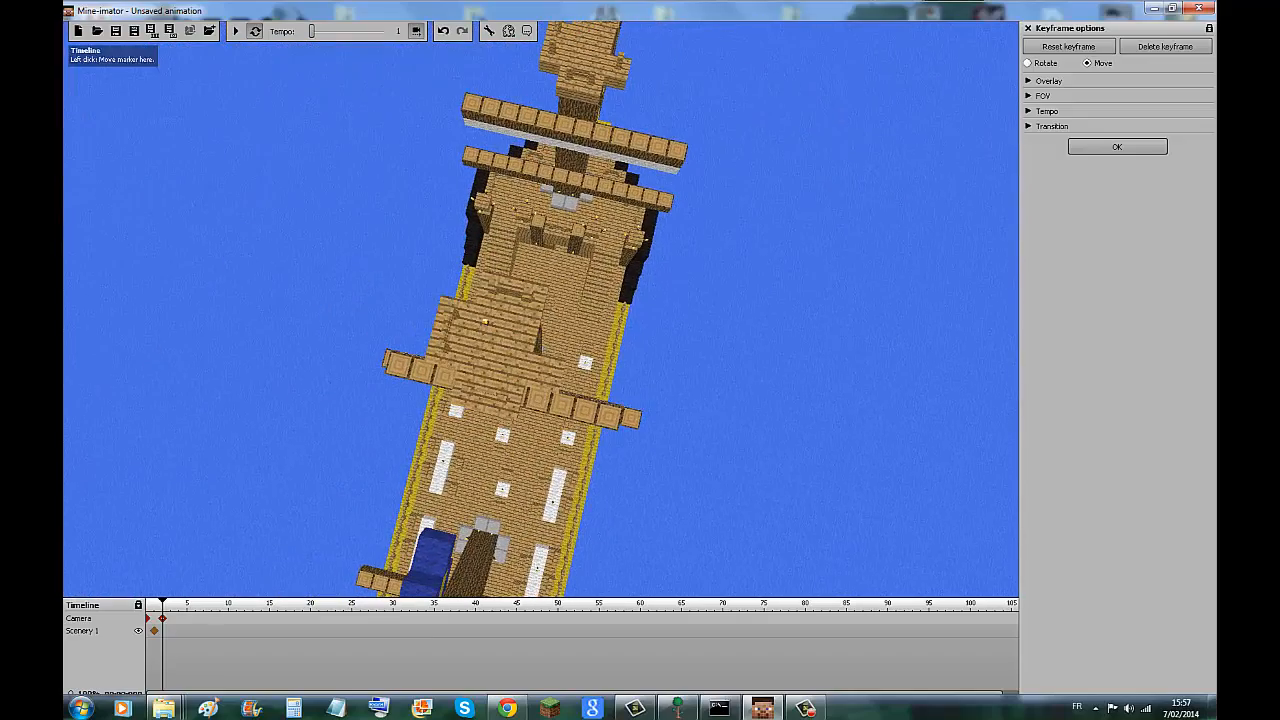
pyautogui.click(170, 618)
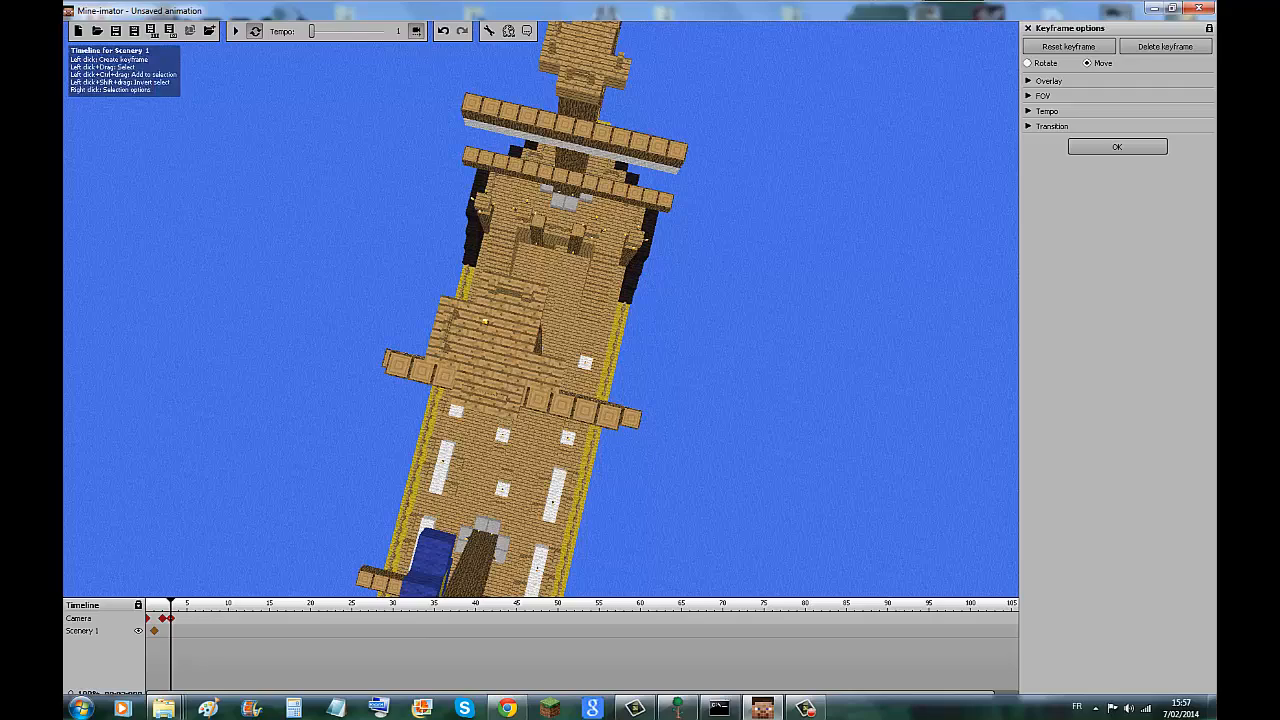
# Add a Scenery 1 keyframe at frame 4 with the ship moved sternward, and a Camera keyframe at frame 5 with a low side view.
pyautogui.click(179, 631)
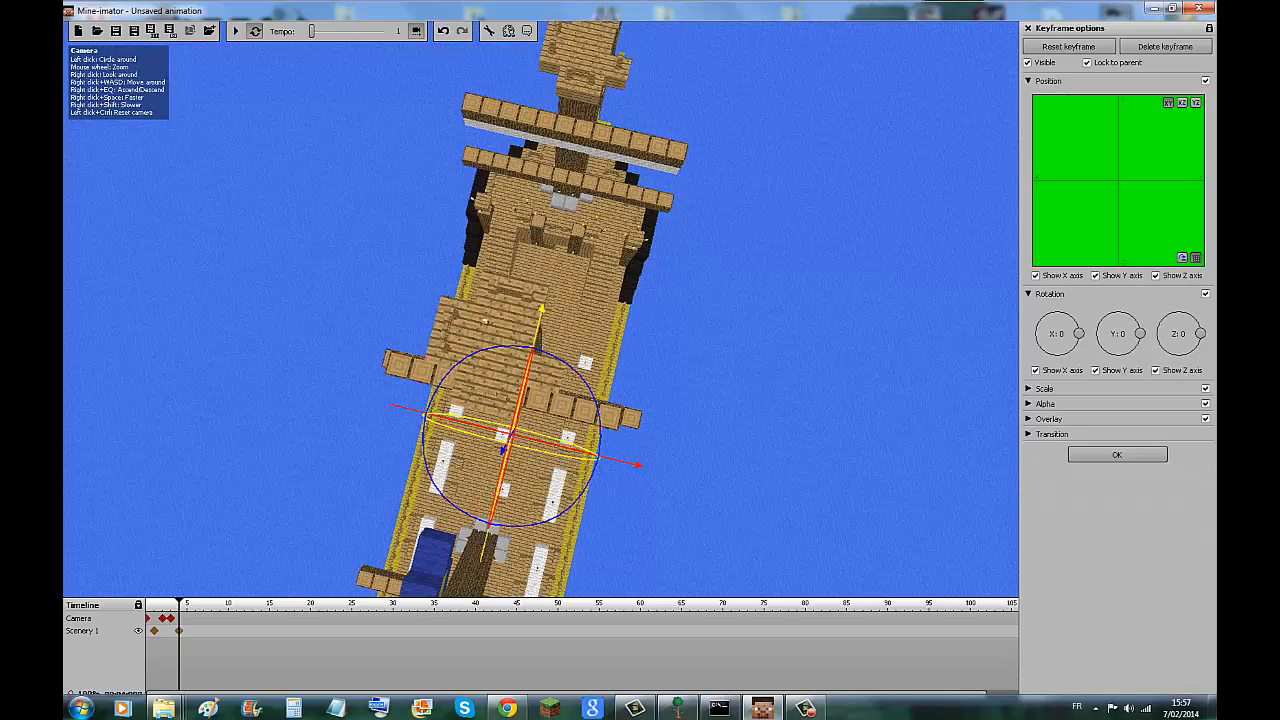
pyautogui.moveTo(541, 313); pyautogui.dragTo(604, 58)
pyautogui.click(187, 618)
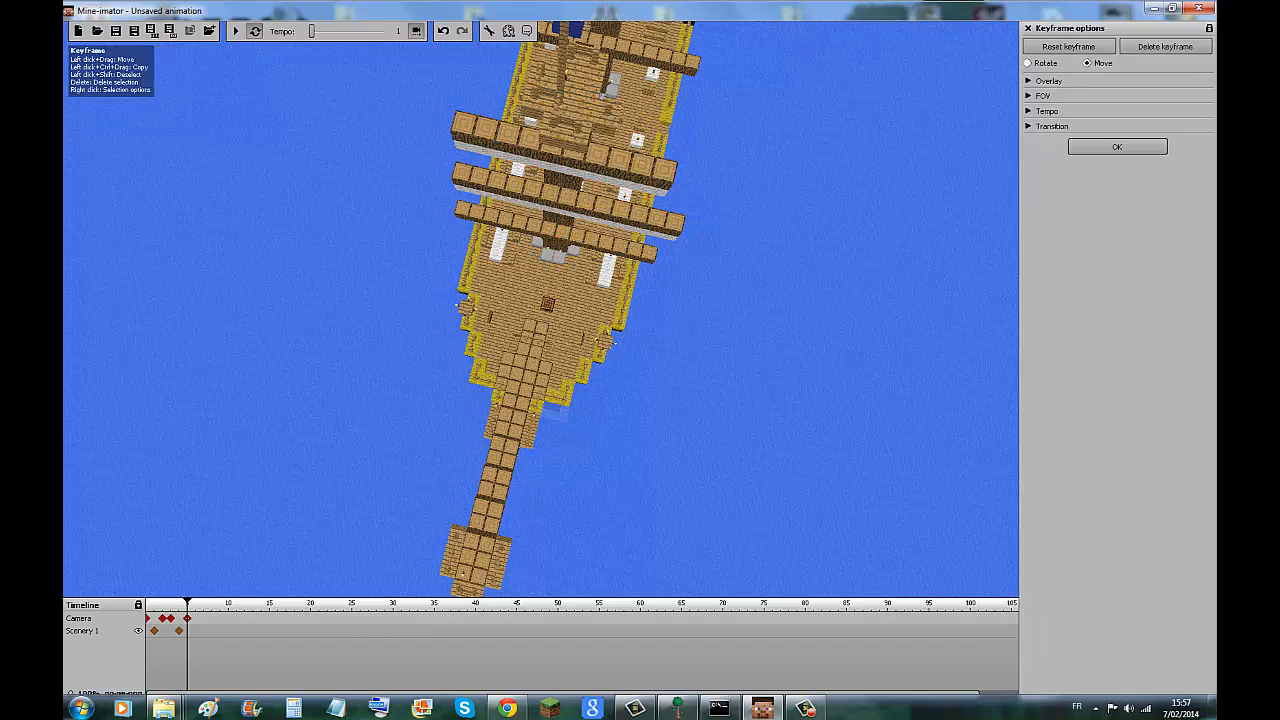
pyautogui.moveTo(330, 400); pyautogui.dragTo(705, 220)
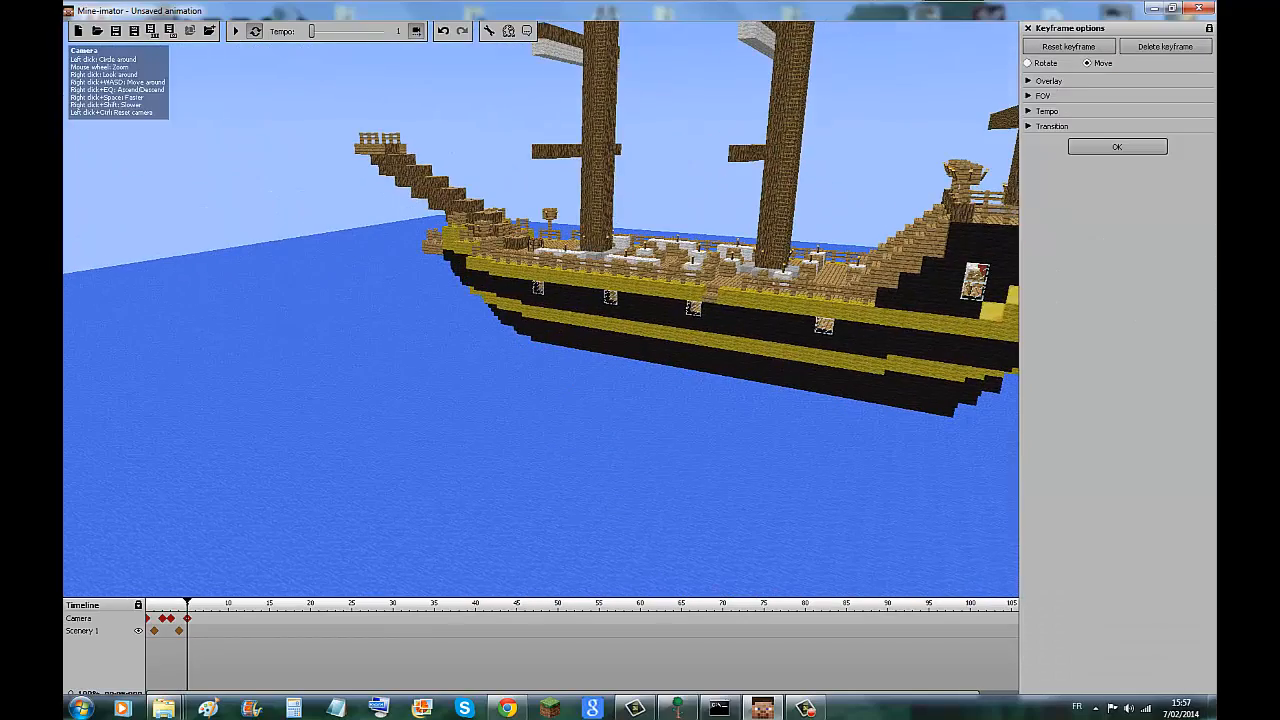
# Play back the camera and ship animation, stop it and close the keyframe options.
pyautogui.click(236, 31)
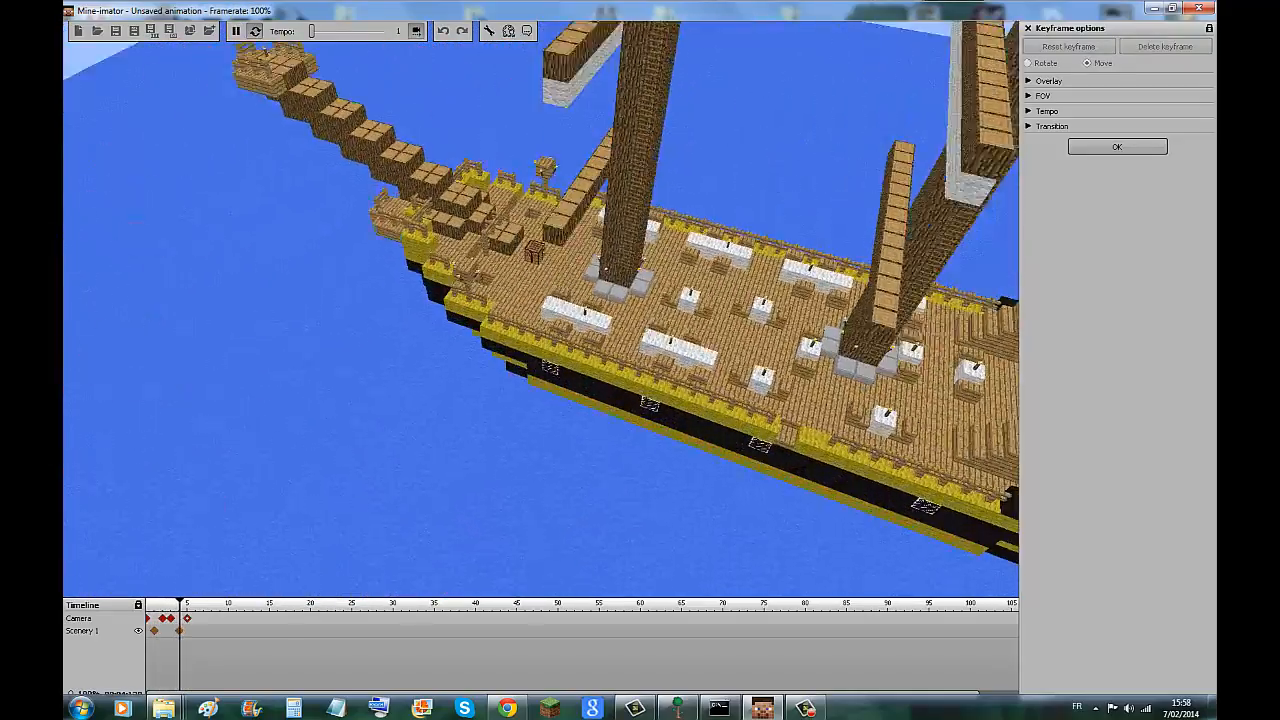
pyautogui.click(236, 31)
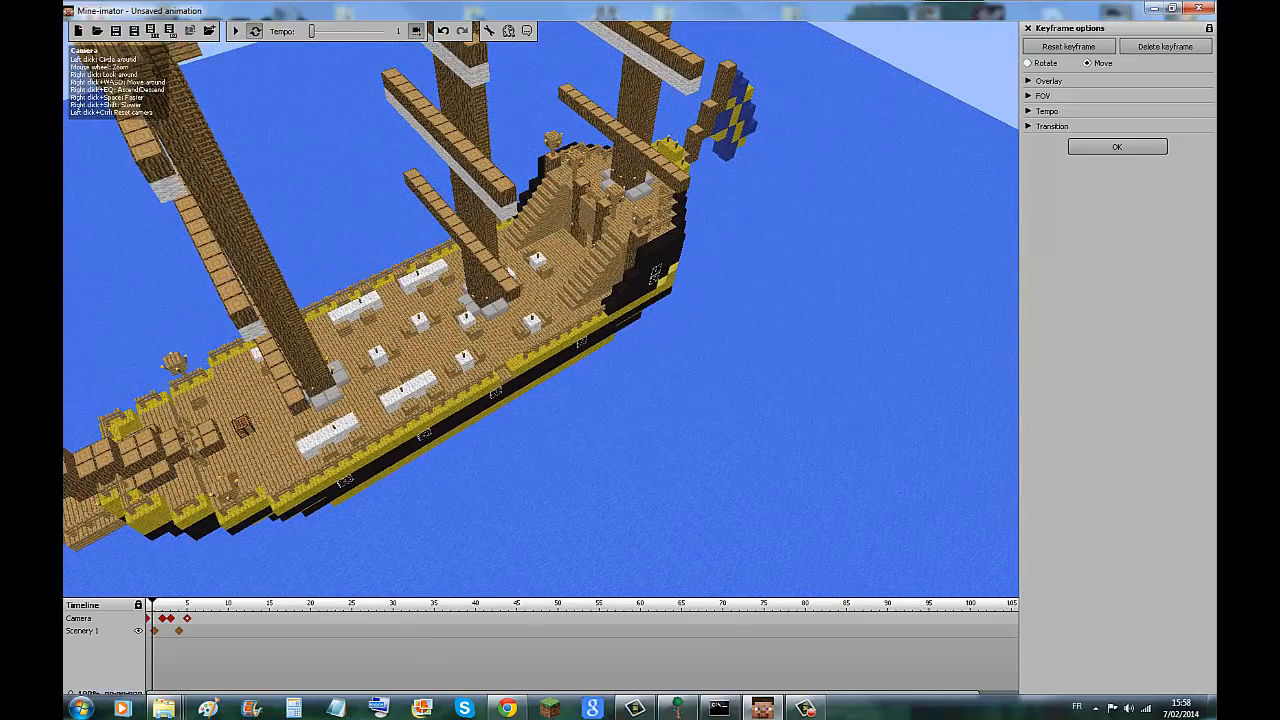
pyautogui.click(1028, 28)
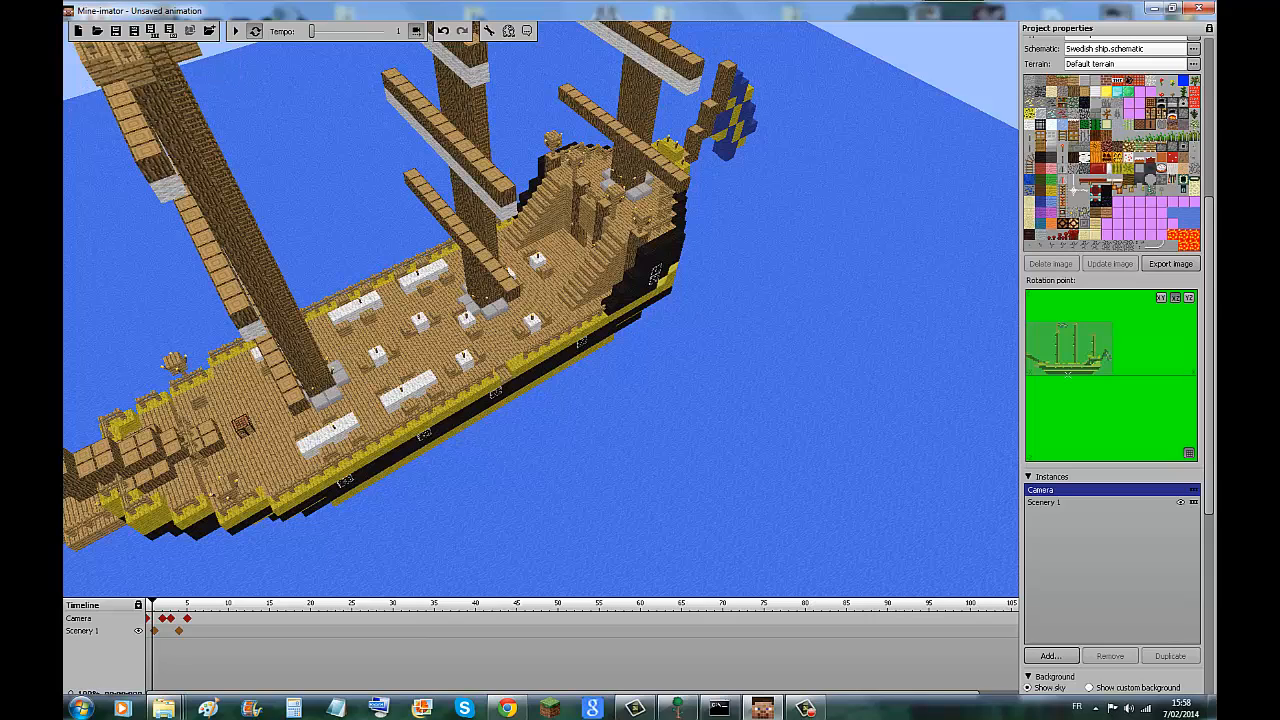
# Remove the Scenery 1 ship from the library.
pyautogui.scroll(2, 1112, 360)
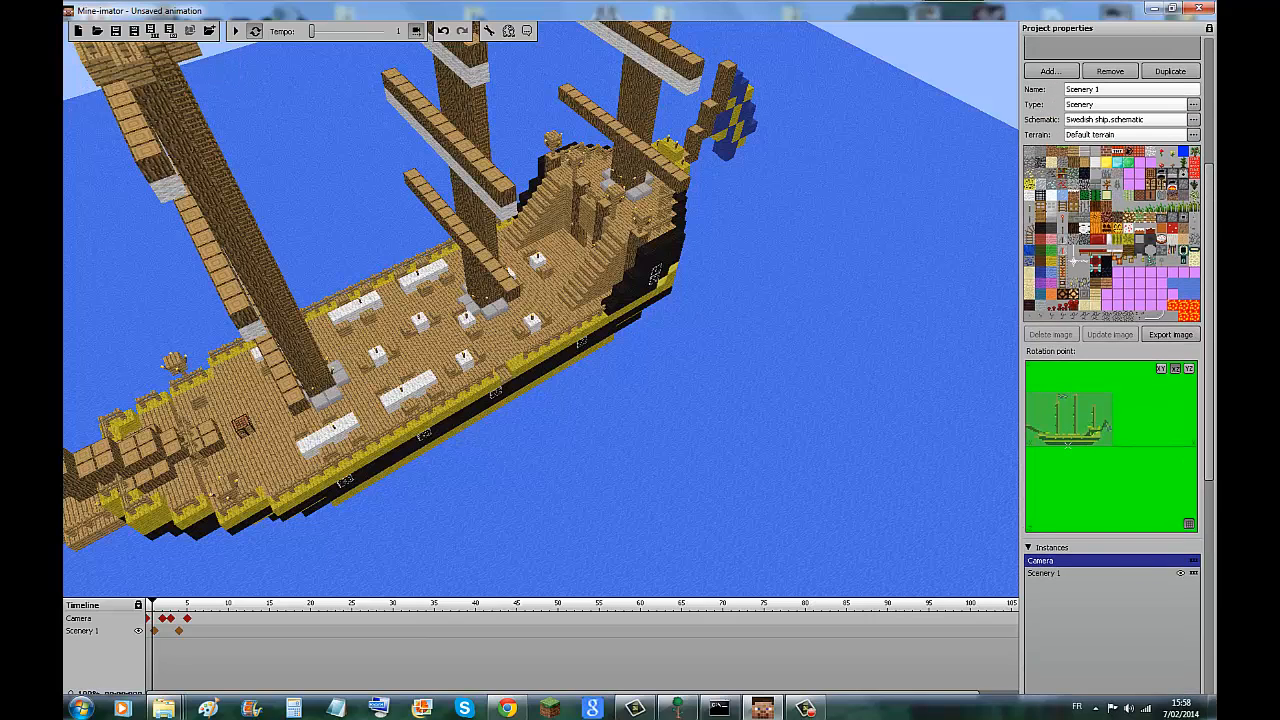
pyautogui.scroll(7, 1112, 360)
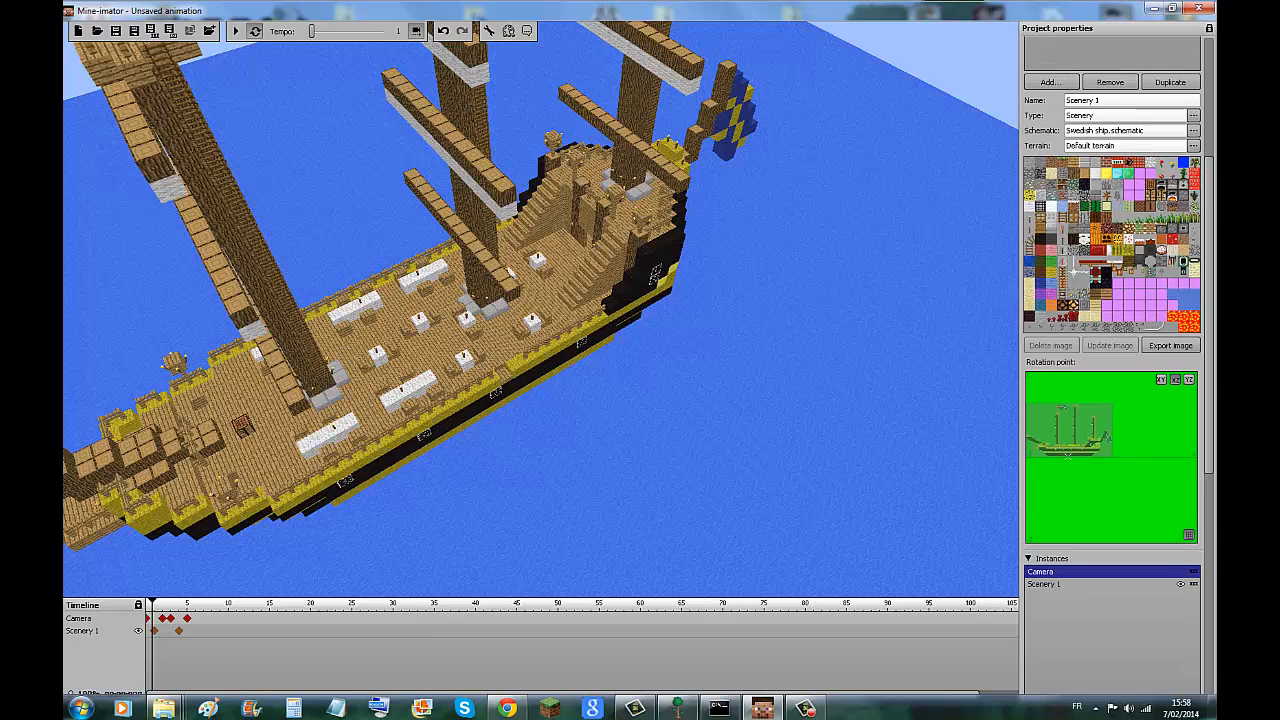
pyautogui.click(1110, 330)
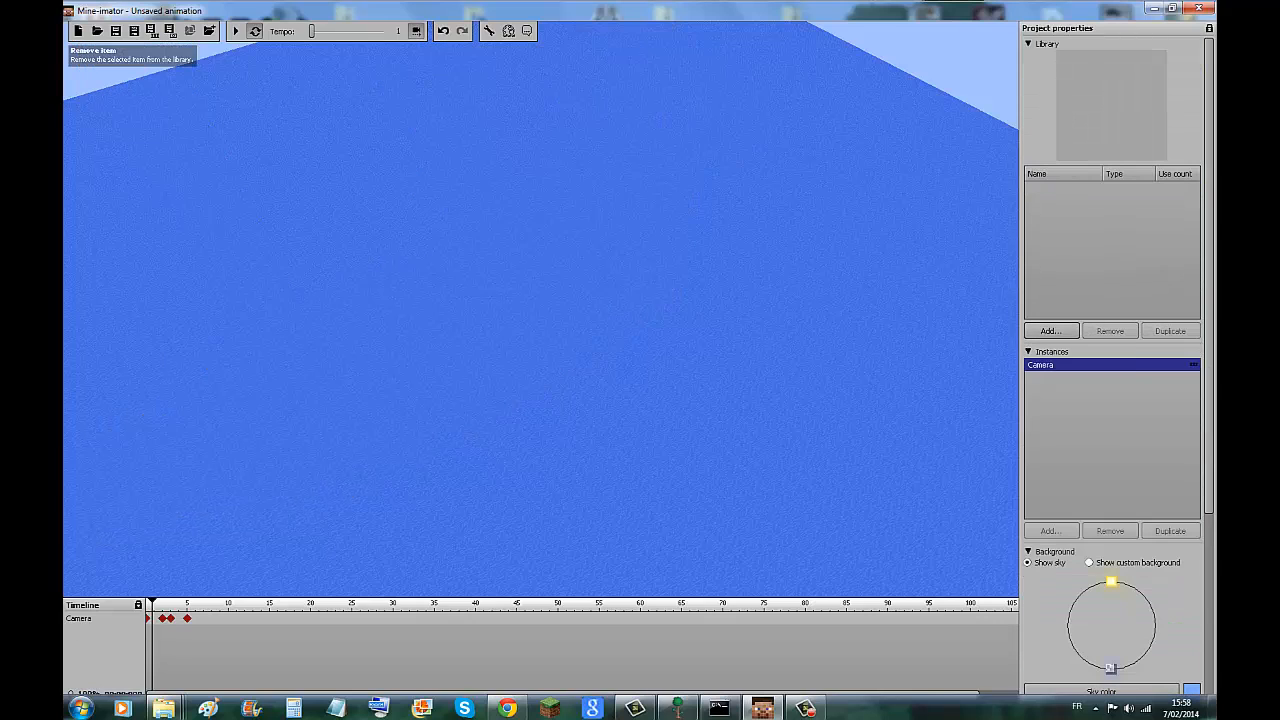
# Add an item to the library, examine the default helmet up close and remove it again.
pyautogui.click(1051, 331)
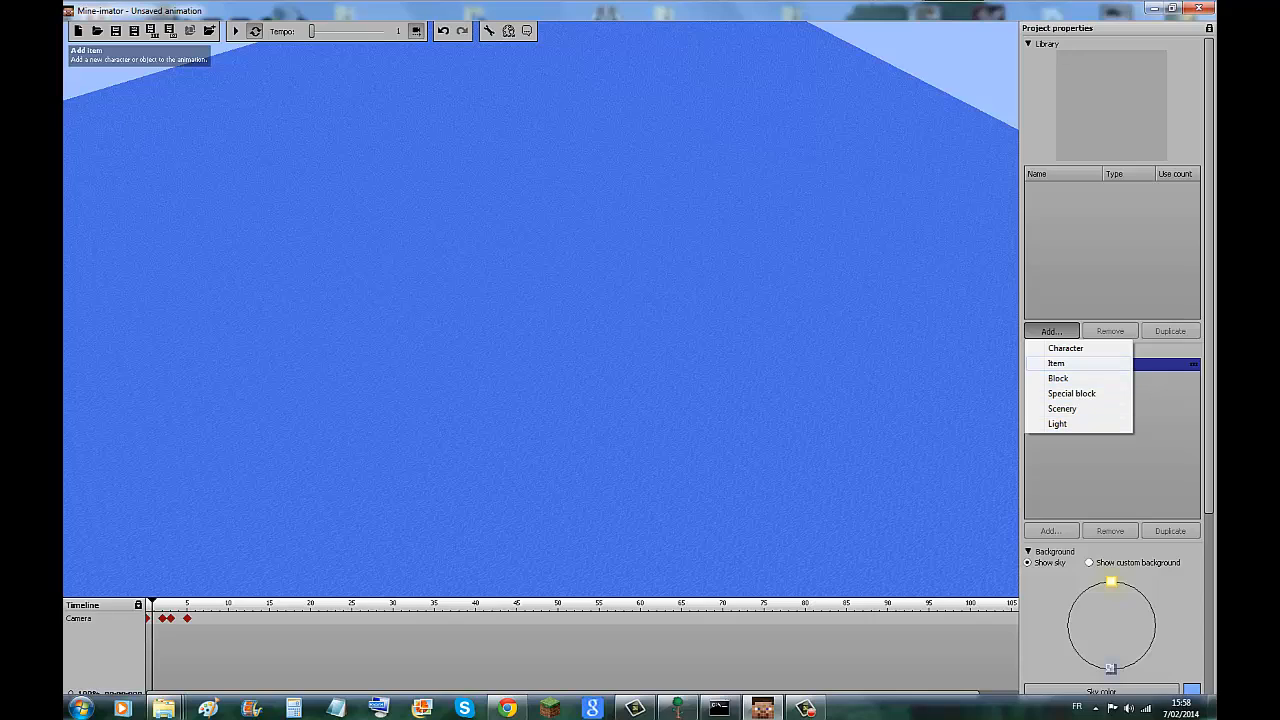
pyautogui.click(1058, 363)
pyautogui.moveTo(541, 380); pyautogui.dragTo(560, 275)
pyautogui.scroll(4, 560, 275)
pyautogui.scroll(2, 545, 340)
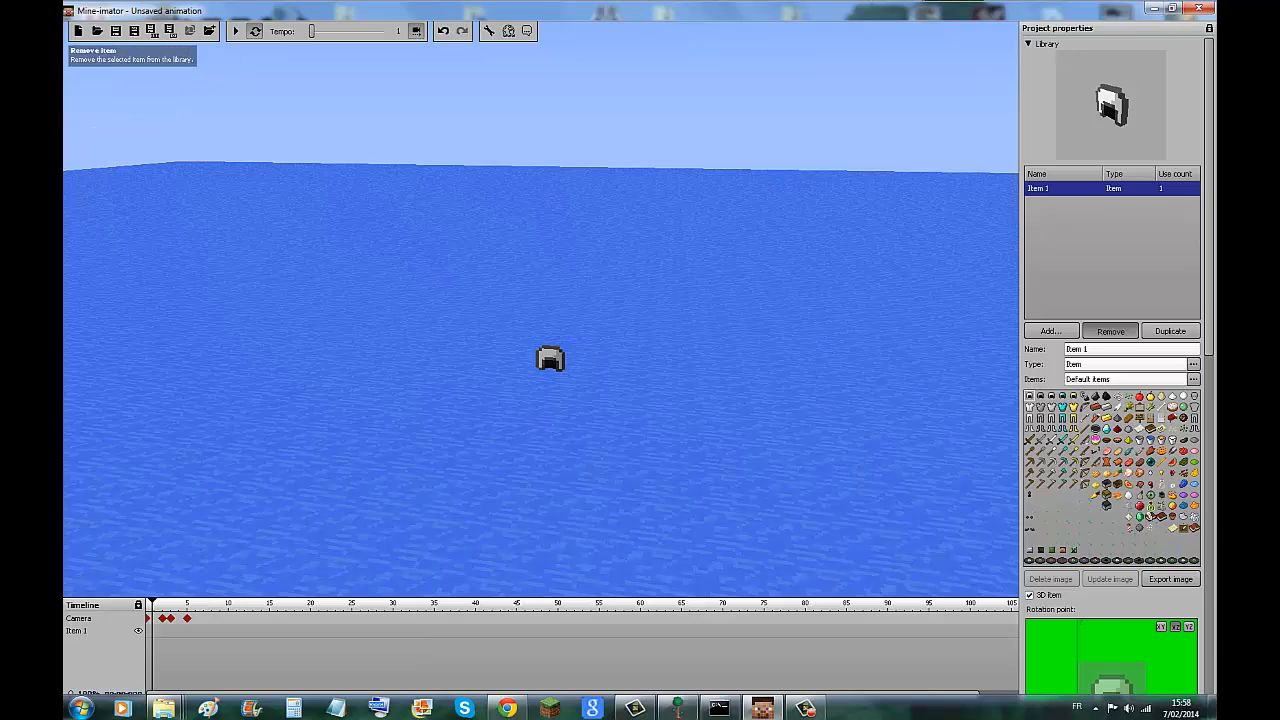
pyautogui.click(1110, 331)
# Add a new item to the library and set its image to the diamond boots.
pyautogui.click(1050, 331)
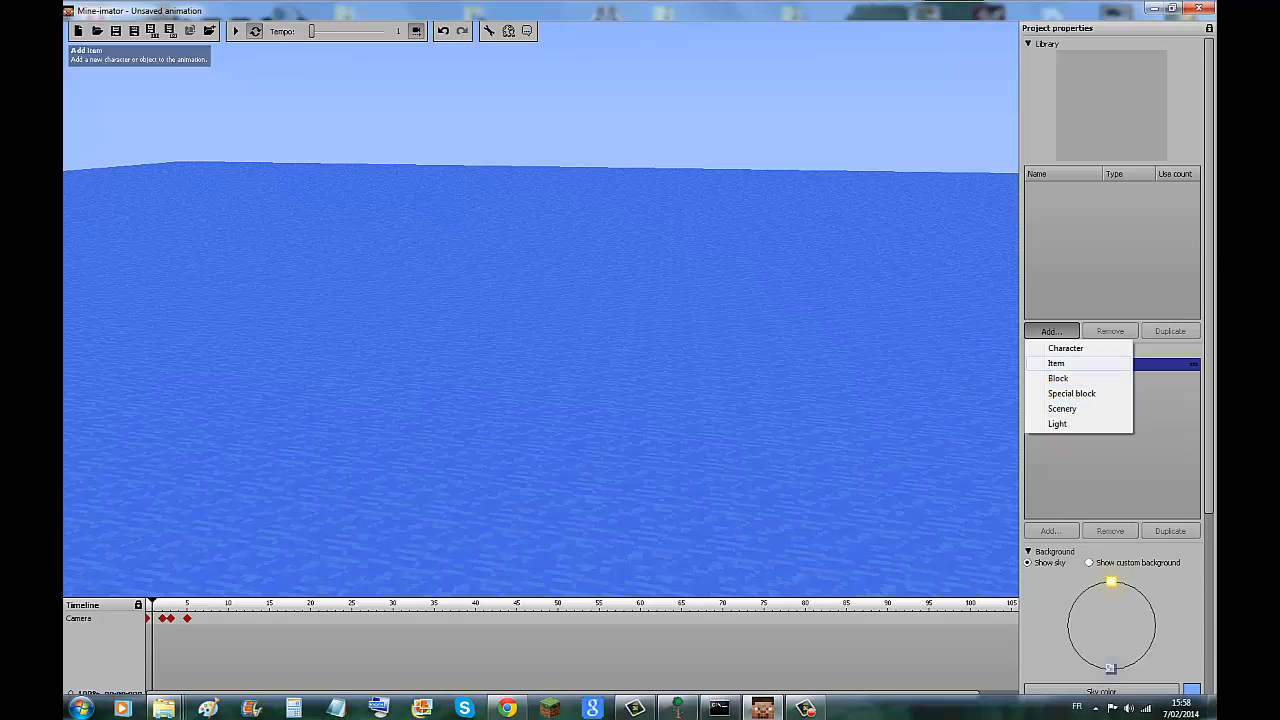
pyautogui.click(1056, 363)
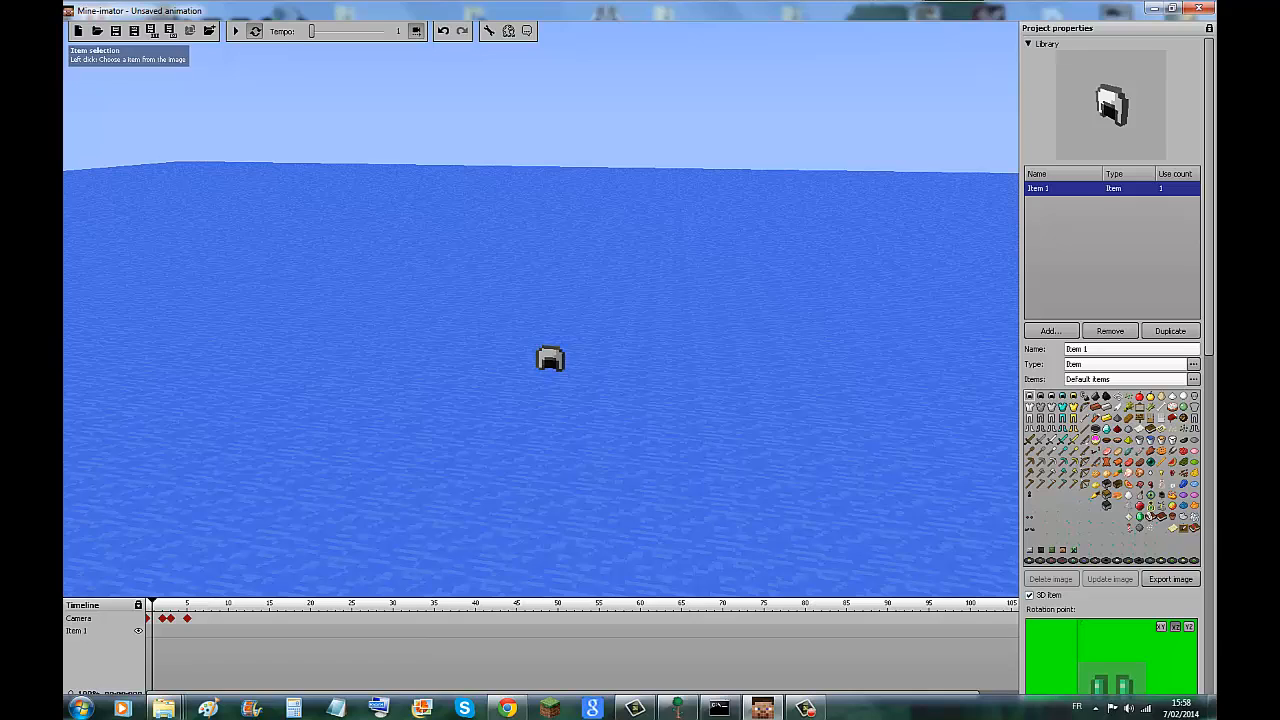
pyautogui.click(1062, 429)
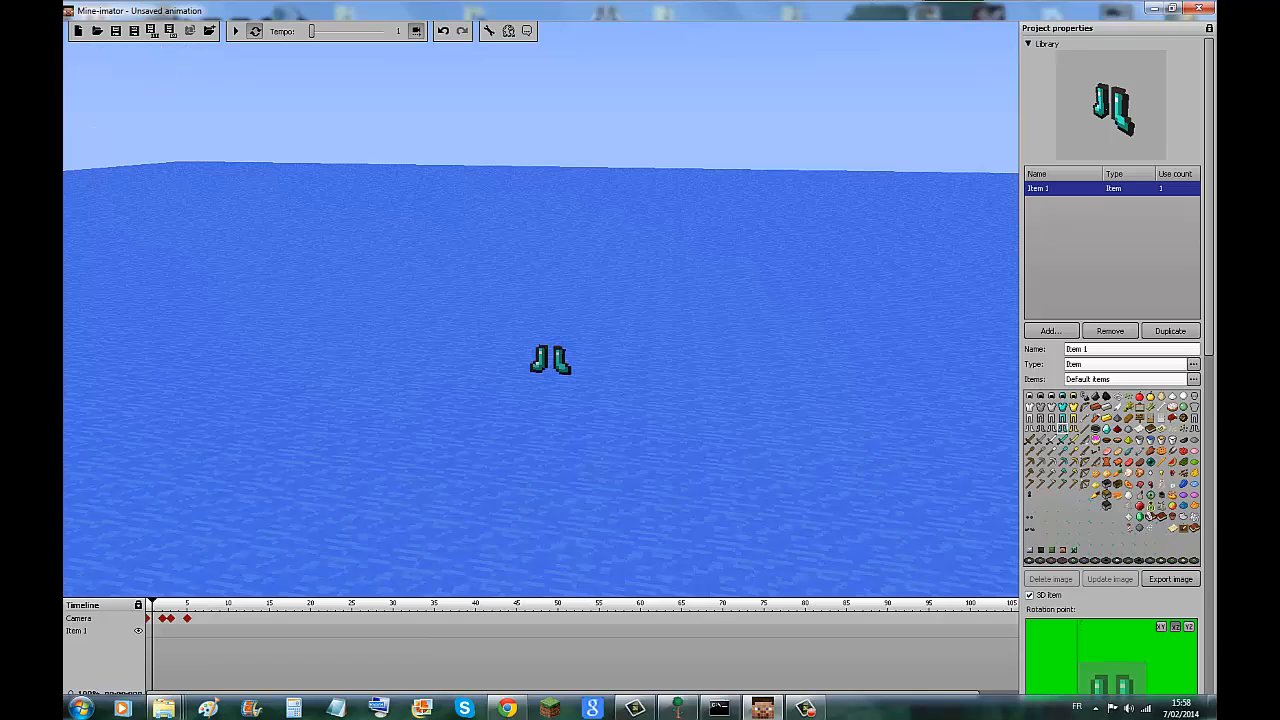
# Delete the camera keyframes at positions 3 and 5 on the timeline.
pyautogui.rightClick(187, 618)
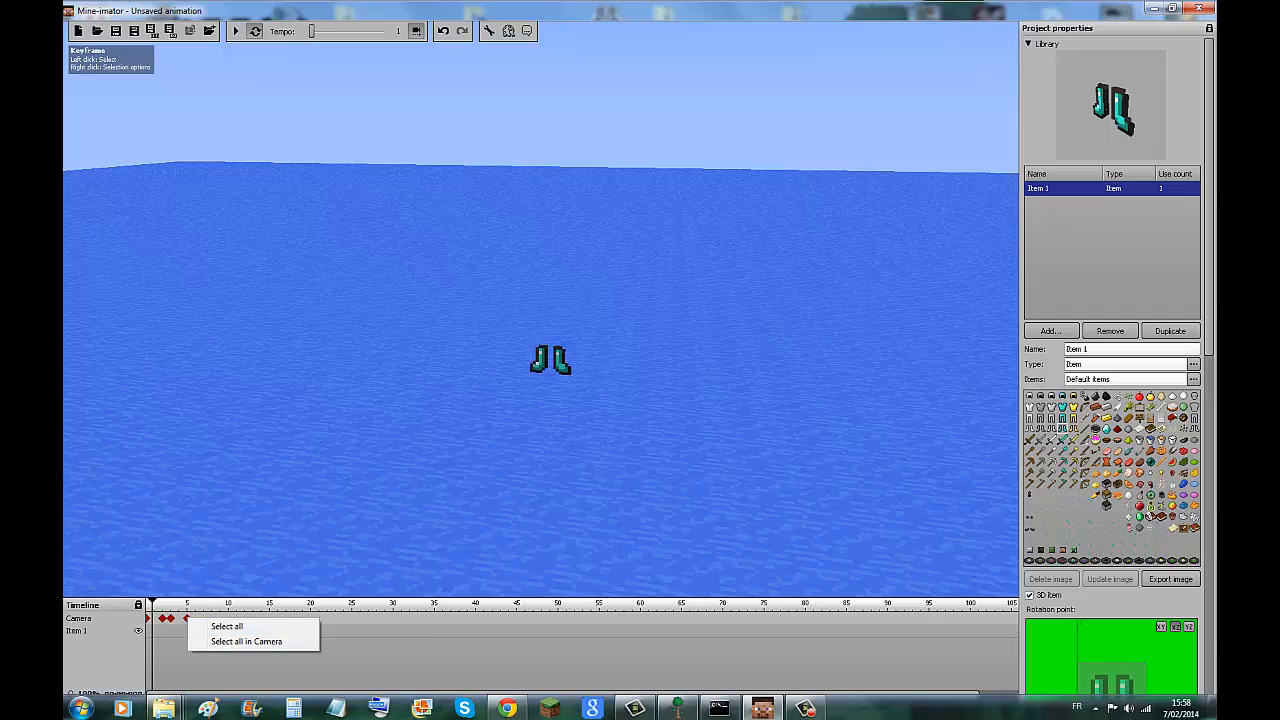
pyautogui.click(170, 618)
pyautogui.click(170, 618)
pyautogui.rightClick(169, 618)
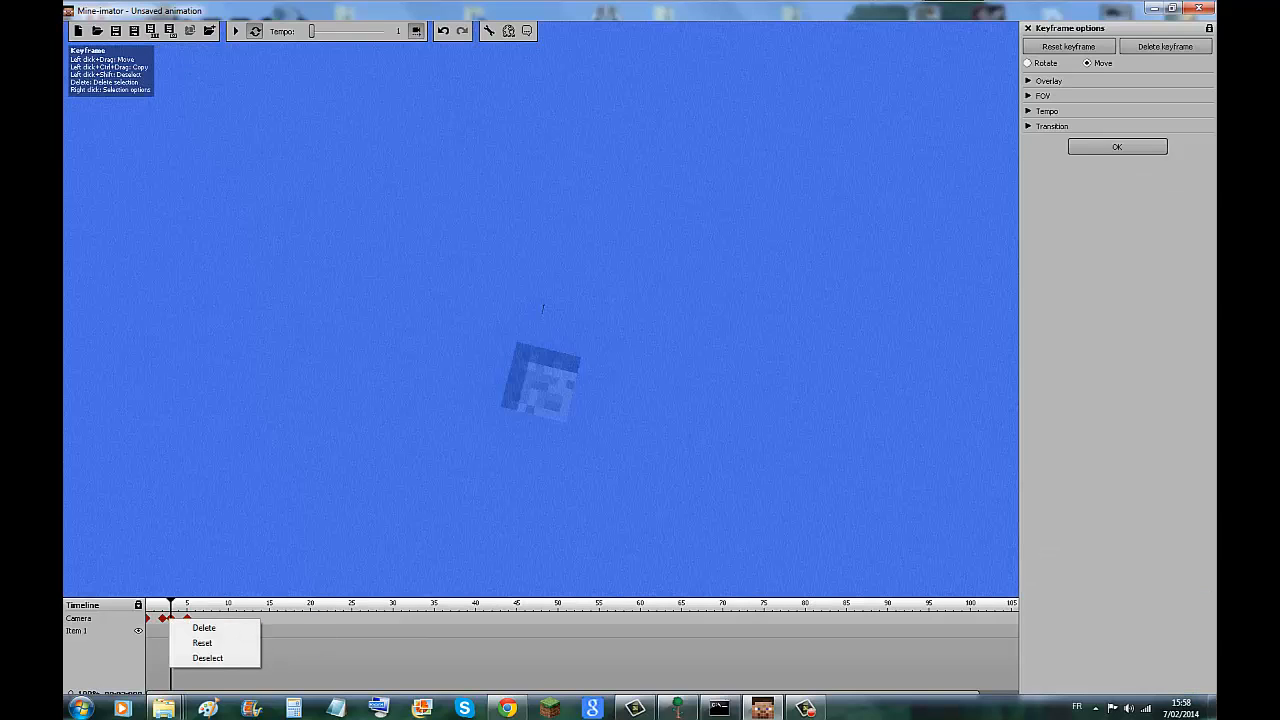
pyautogui.click(204, 628)
pyautogui.click(187, 618)
pyautogui.rightClick(187, 617)
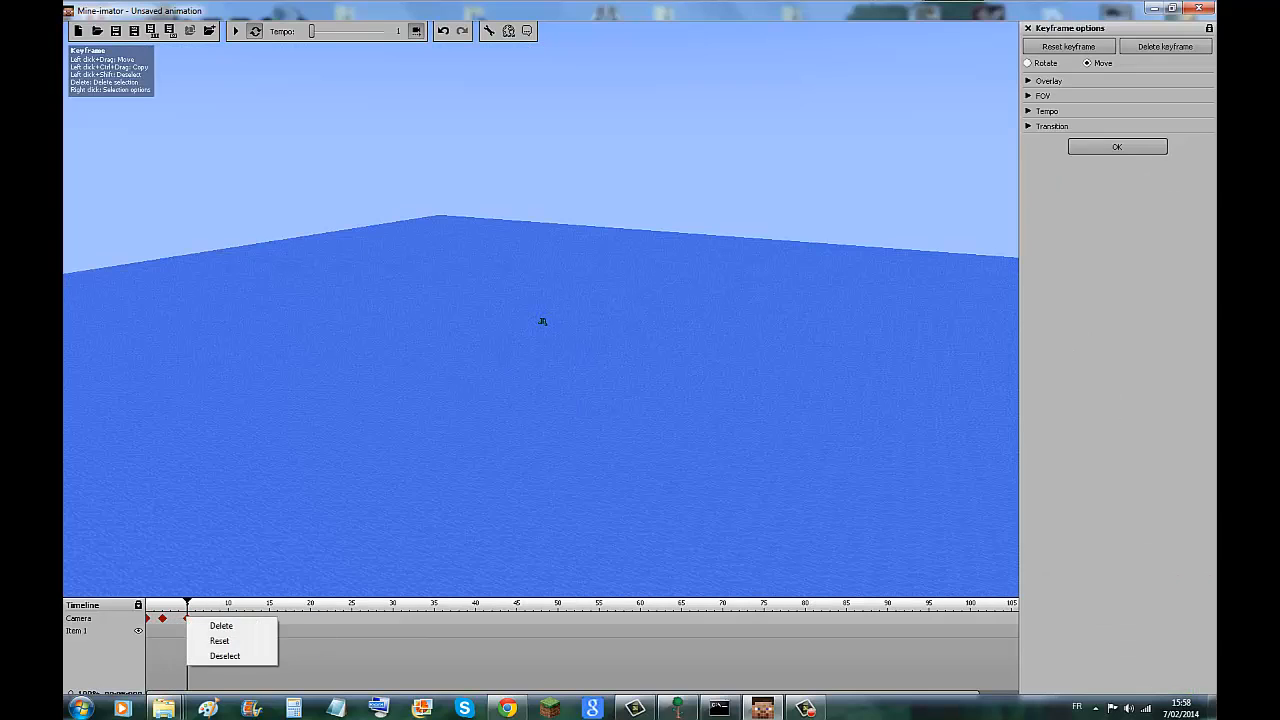
pyautogui.click(221, 626)
# Delete the remaining camera keyframes at position 2 and at the start of the timeline.
pyautogui.rightClick(162, 618)
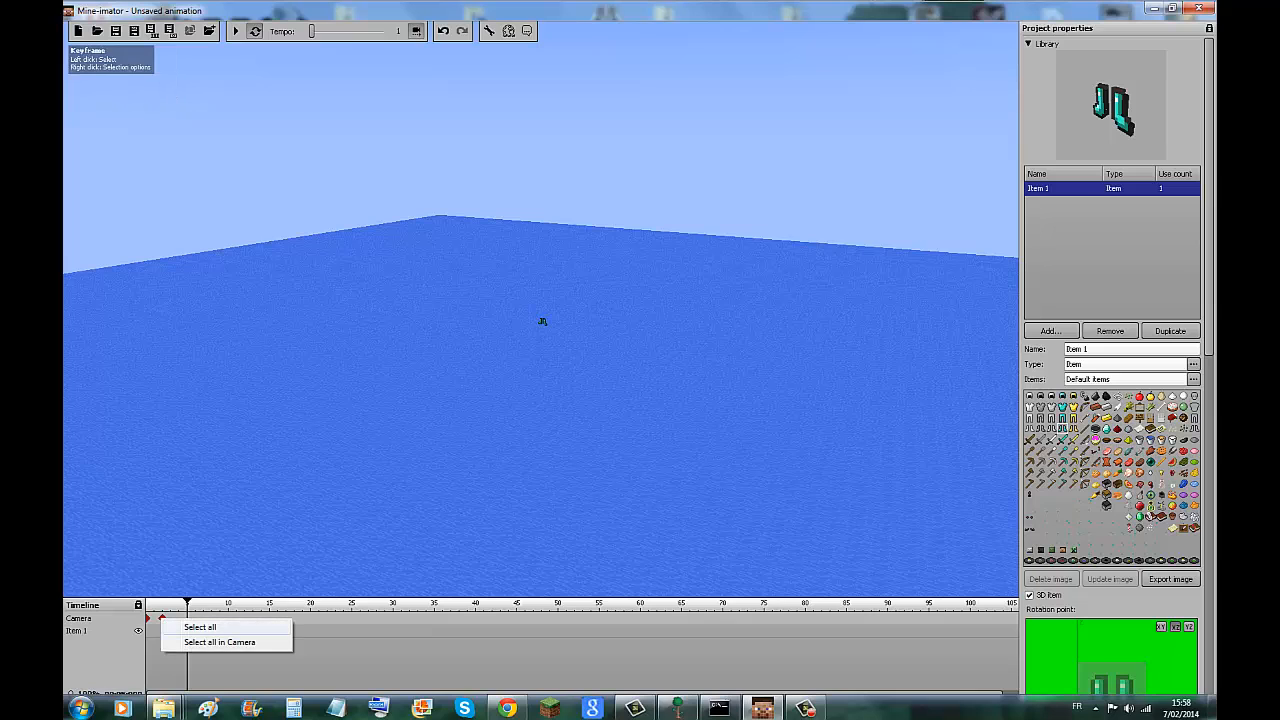
pyautogui.click(162, 618)
pyautogui.click(162, 618)
pyautogui.rightClick(162, 618)
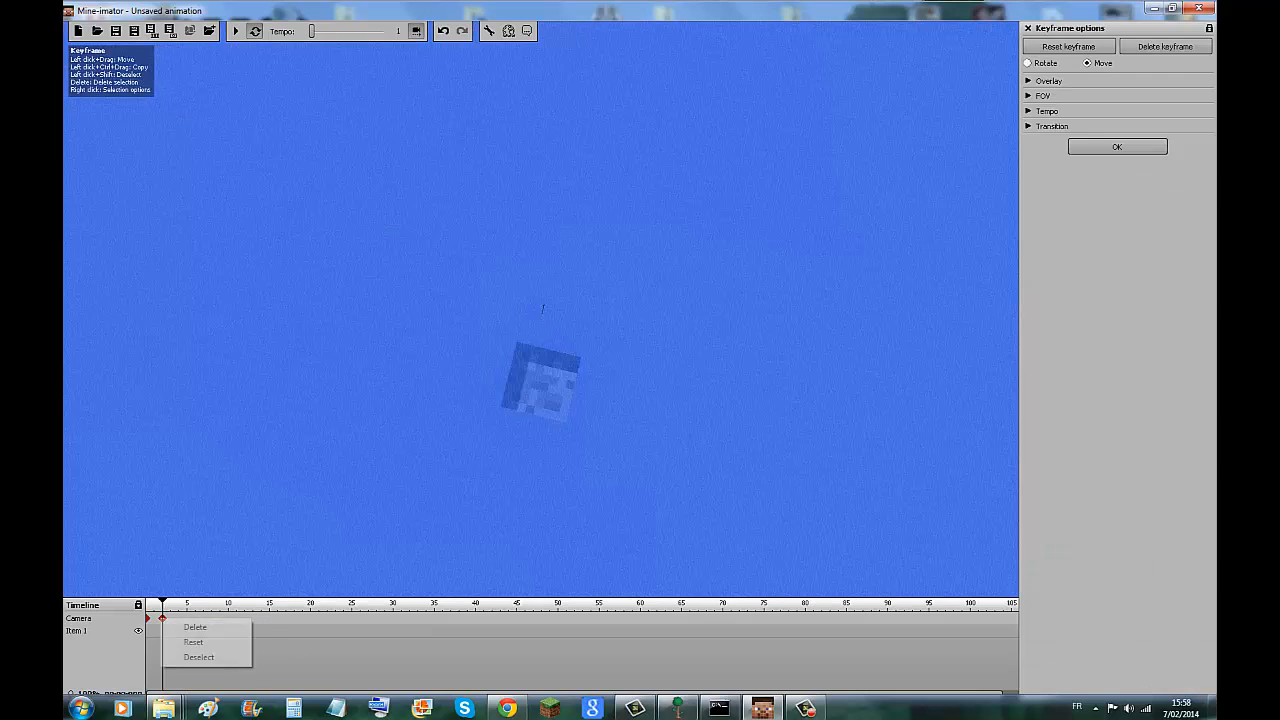
pyautogui.click(195, 627)
pyautogui.click(148, 618)
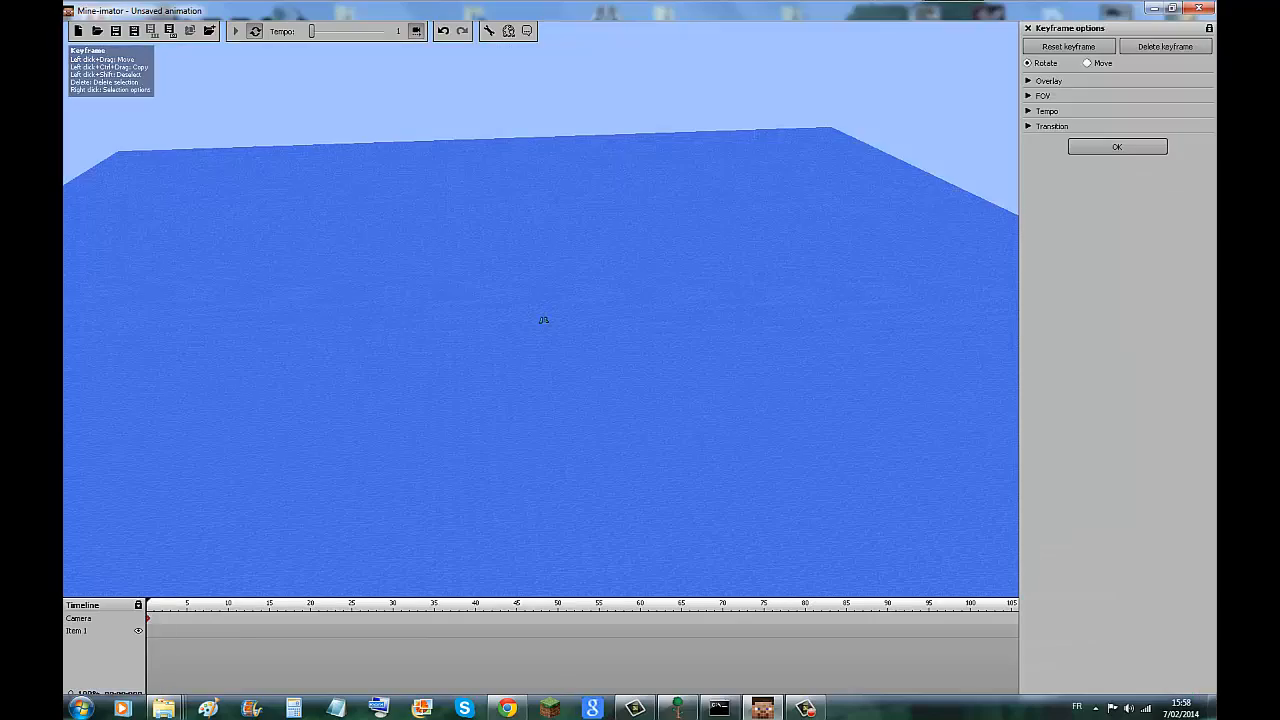
pyautogui.rightClick(148, 617)
pyautogui.click(182, 625)
# Add a second item to the library and set its image to the diamond leggings.
pyautogui.press('w')
pyautogui.moveTo(541, 310); pyautogui.dragTo(545, 379, button='right')
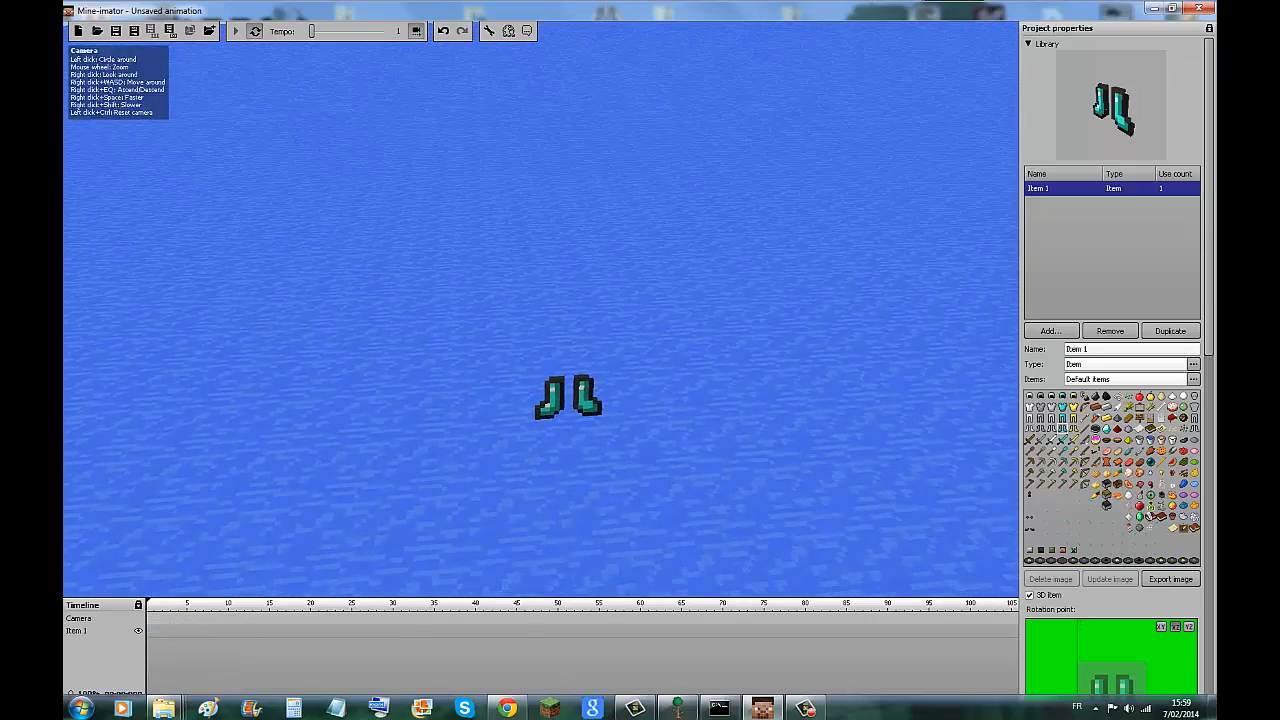
pyautogui.click(1051, 330)
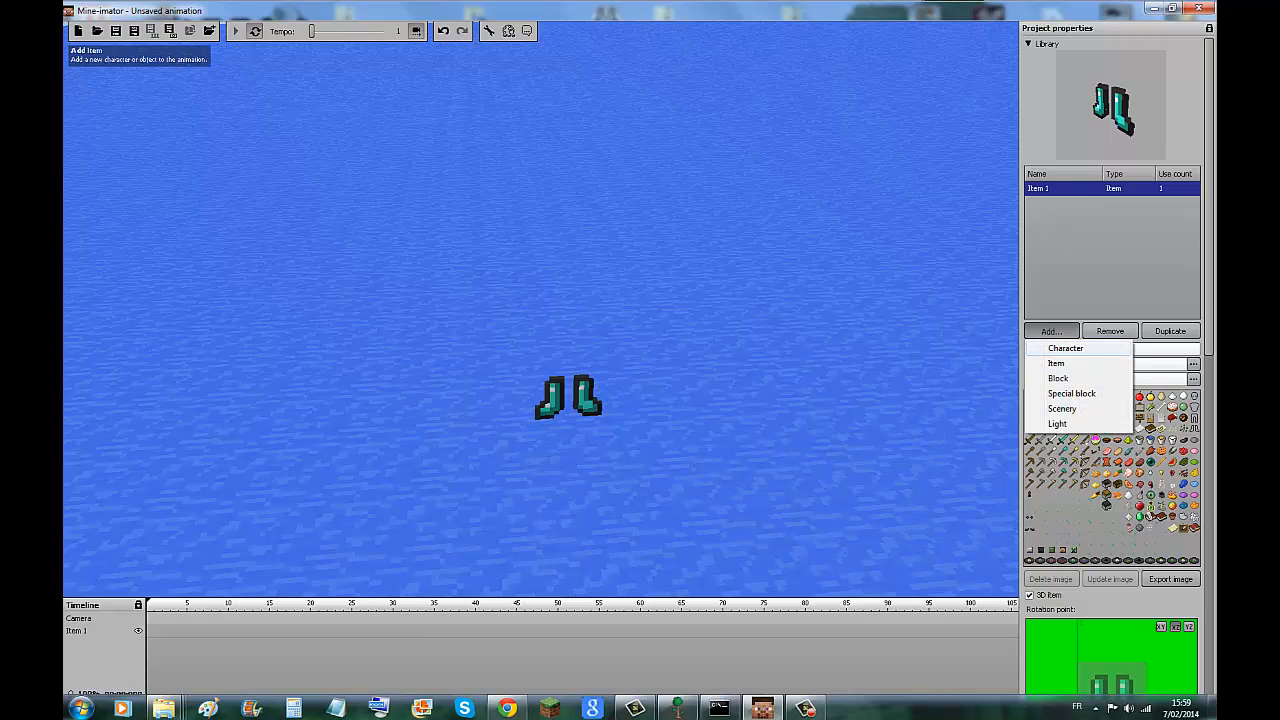
pyautogui.click(1056, 363)
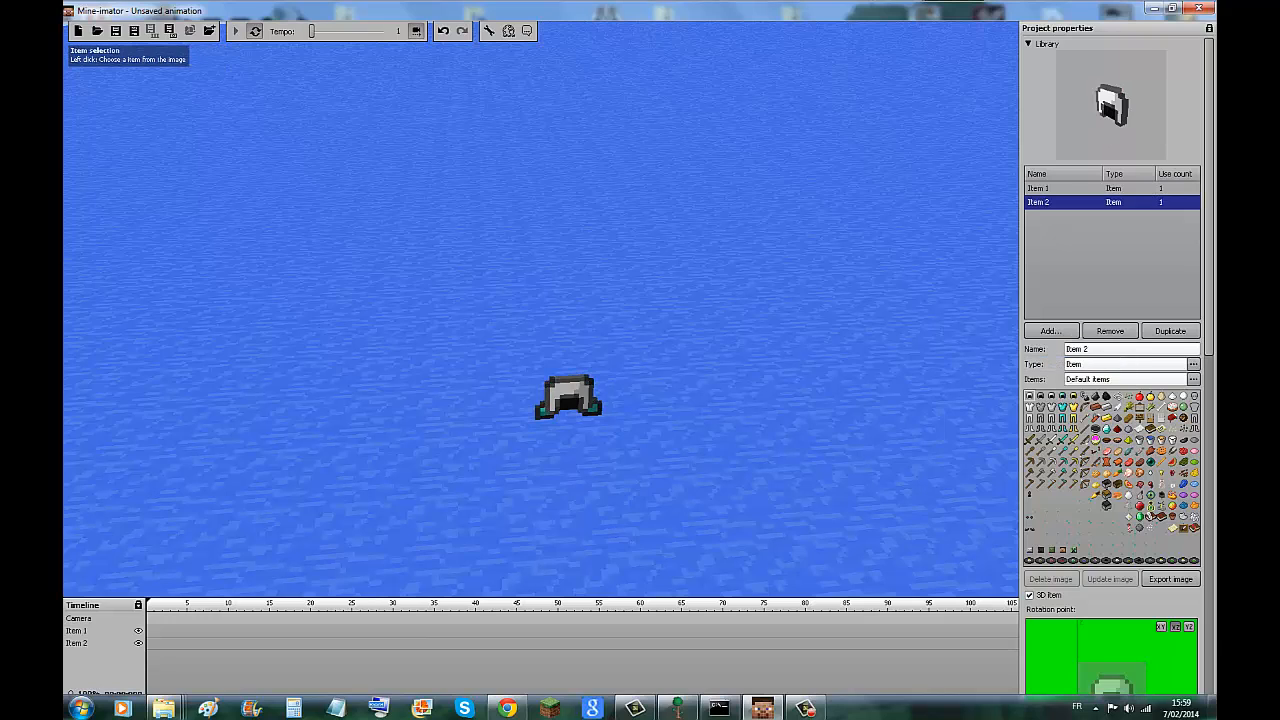
pyautogui.click(1063, 407)
pyautogui.click(1063, 418)
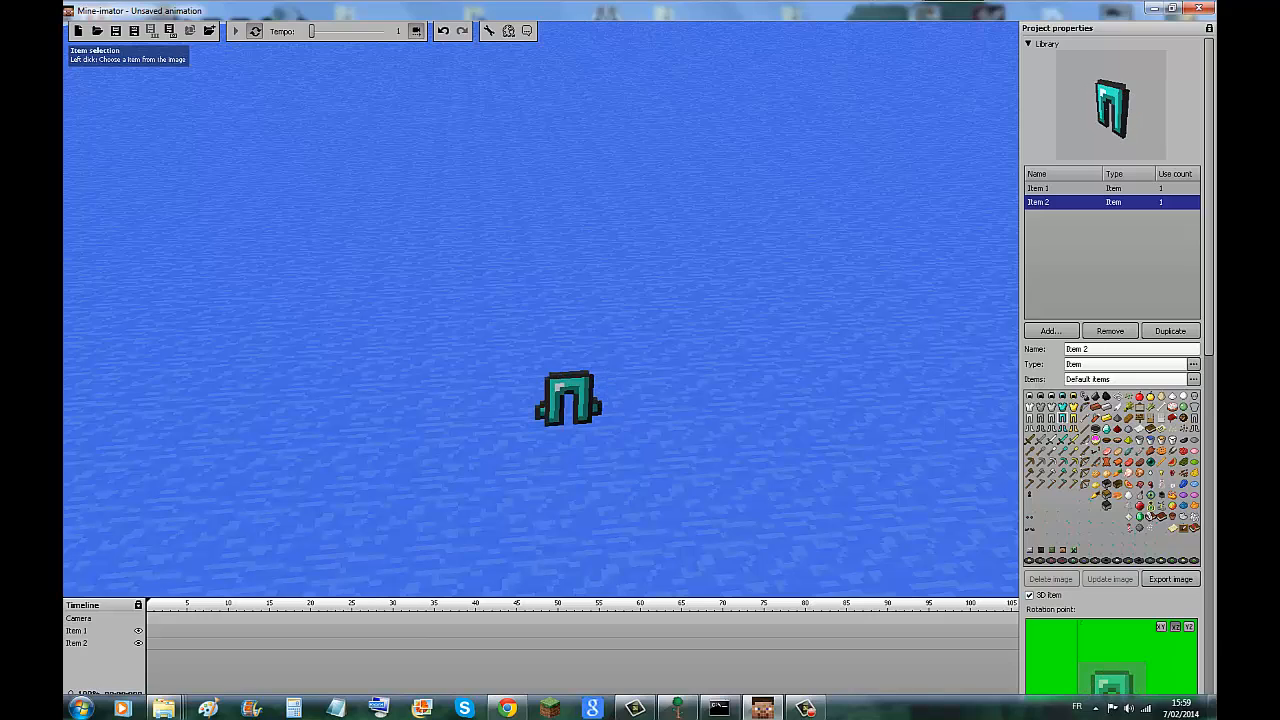
# Add two more items to the library, using the diamond chestplate and the diamond helmet as their images.
pyautogui.click(1051, 330)
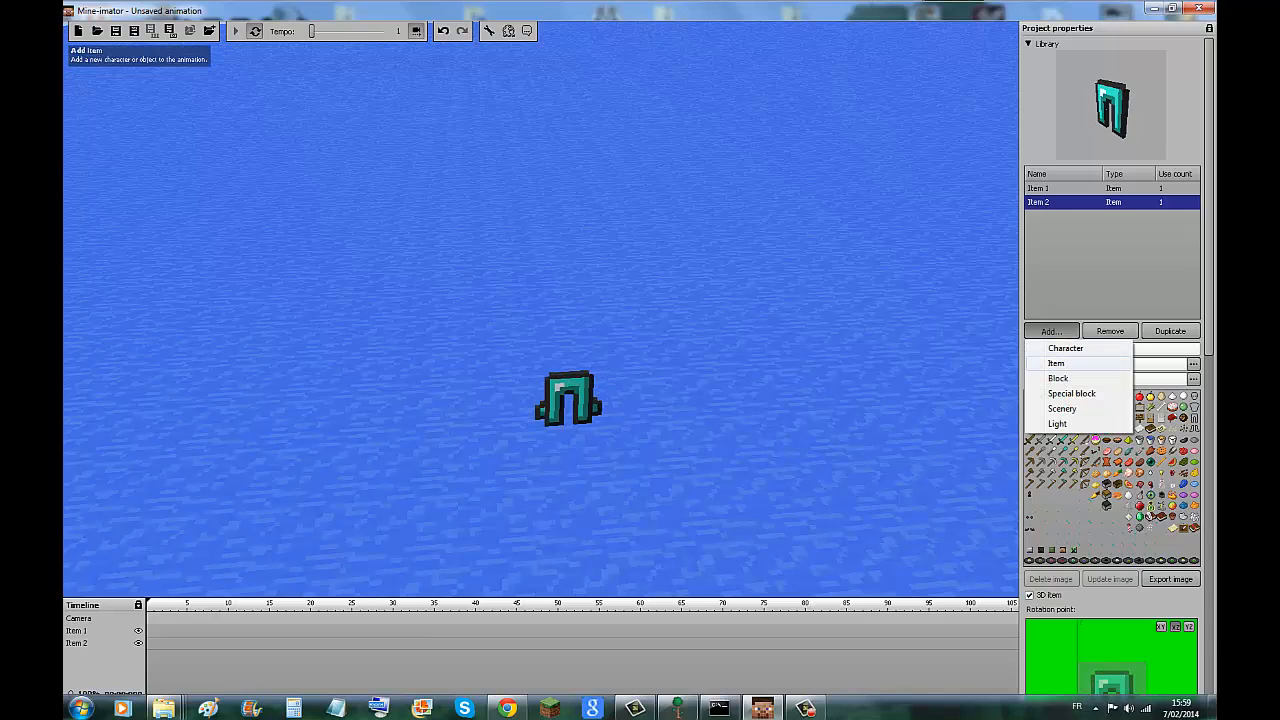
pyautogui.click(1056, 363)
pyautogui.click(1063, 407)
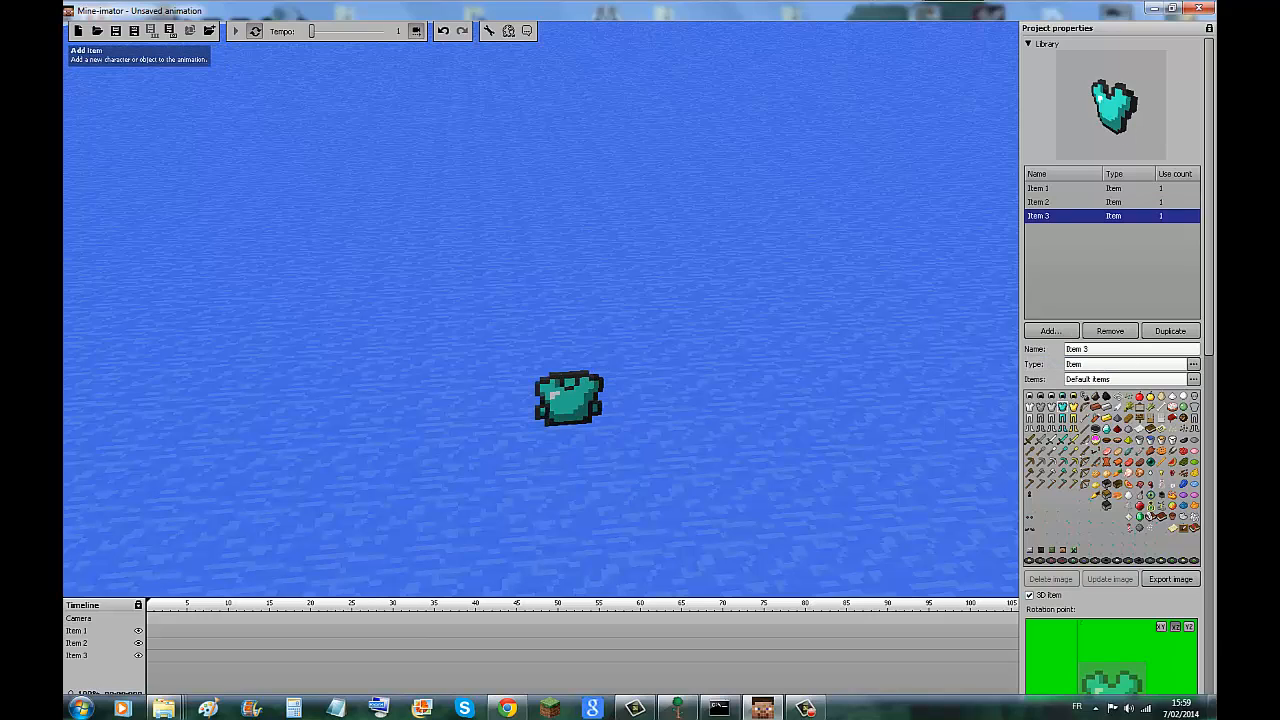
pyautogui.click(1051, 330)
pyautogui.click(1056, 363)
pyautogui.click(1063, 396)
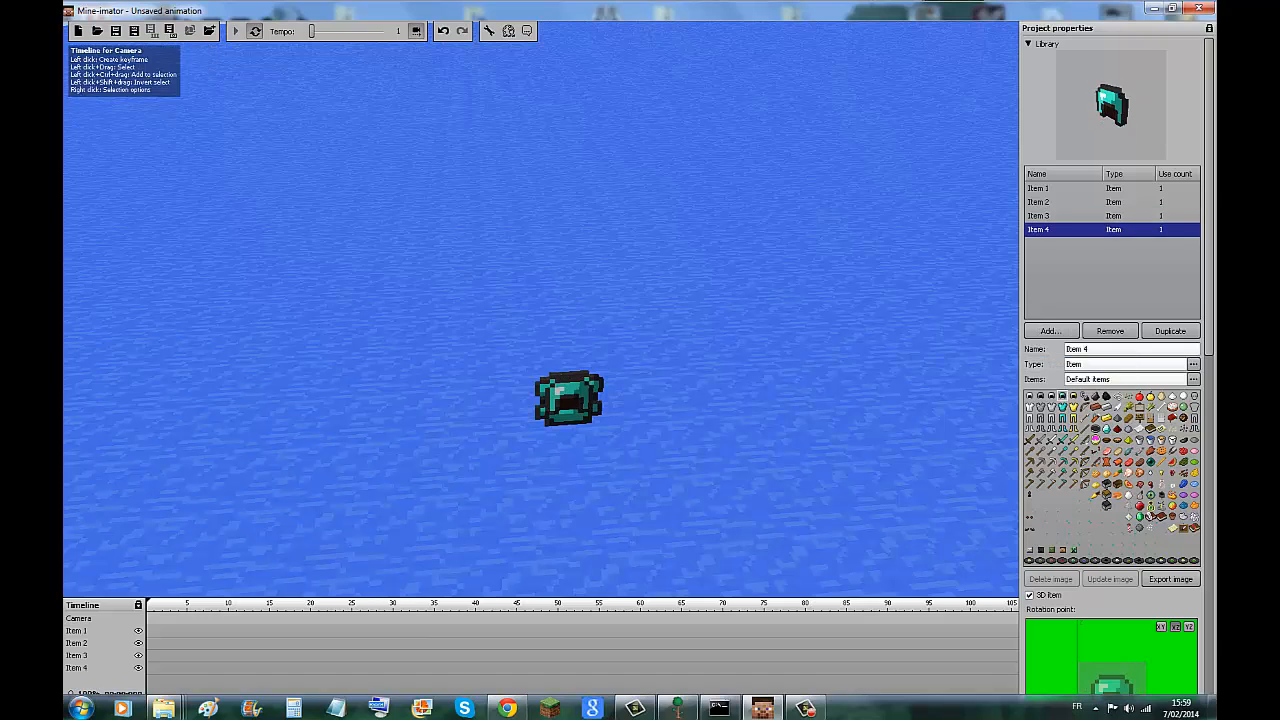
# Create start keyframes for the camera and the diamond boots, and raise the boots clear of the other armor pieces.
pyautogui.click(149, 619)
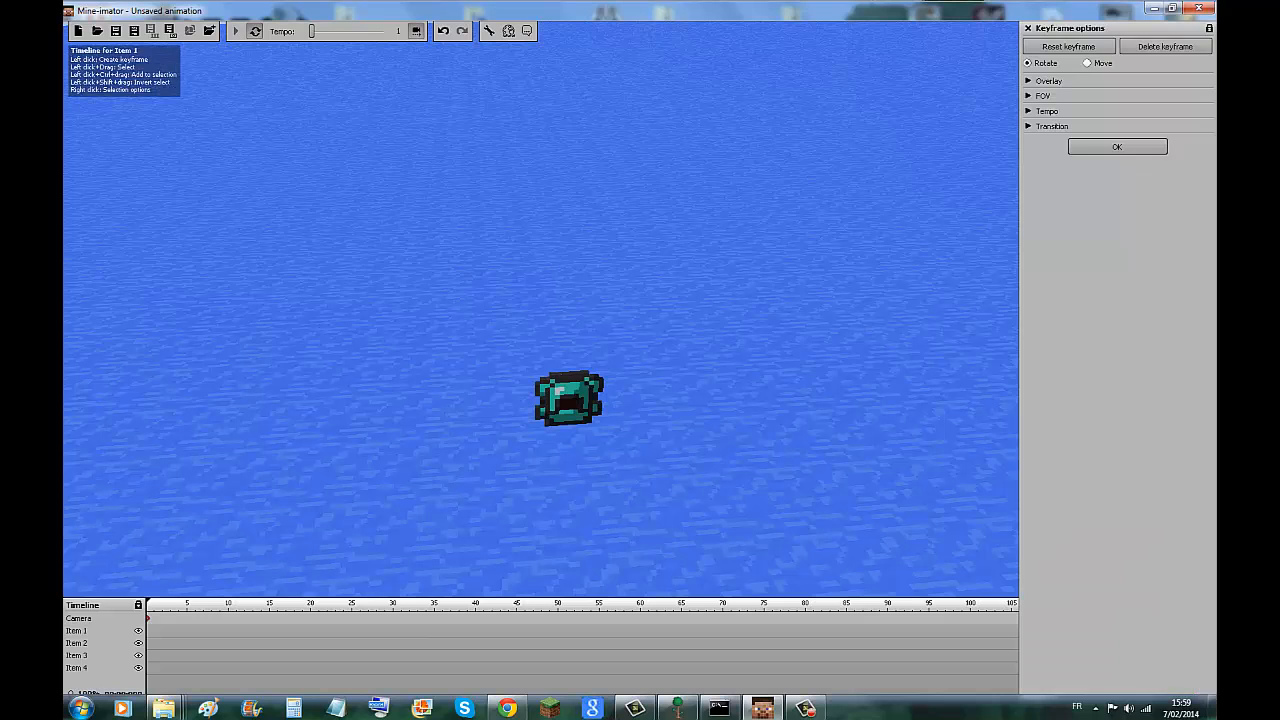
pyautogui.click(149, 631)
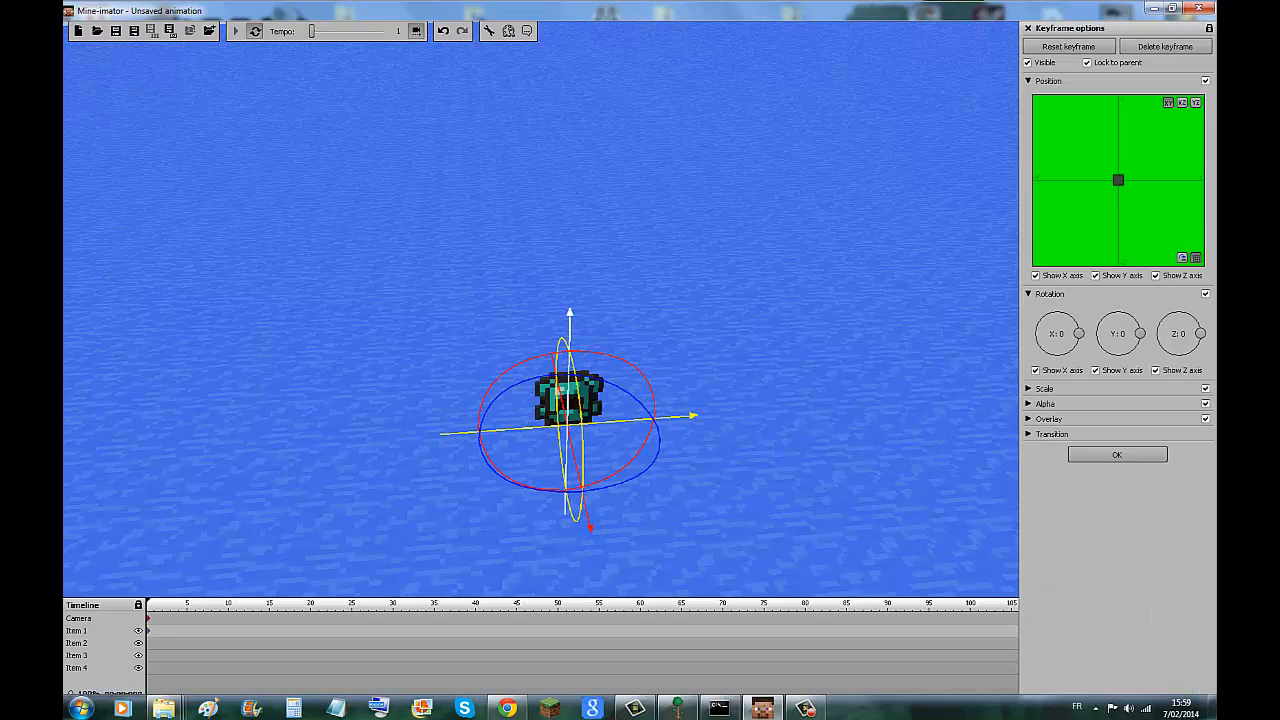
pyautogui.moveTo(570, 334); pyautogui.dragTo(571, 270)
pyautogui.scroll(-5, 571, 270)
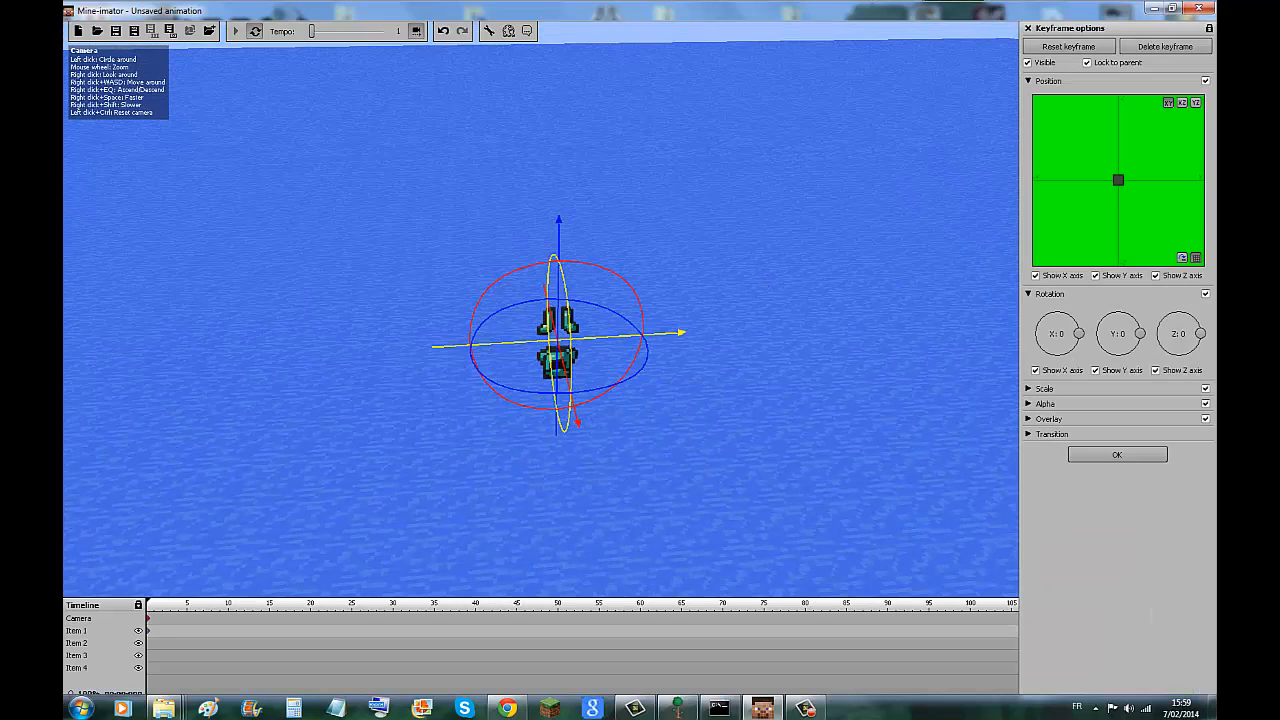
pyautogui.moveTo(571, 270); pyautogui.dragTo(564, 228, button='right')
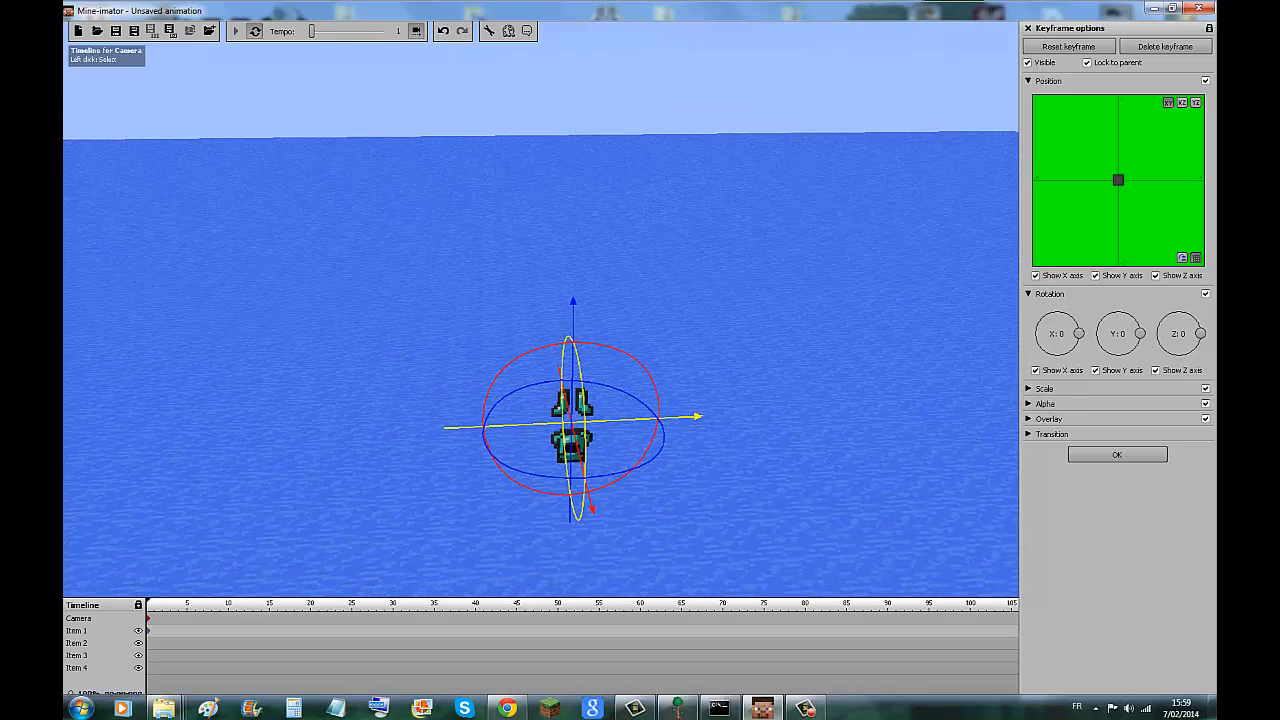
# Create start keyframes for the leggings and the chestplate and raise both to stack them above the boots.
pyautogui.click(80, 643)
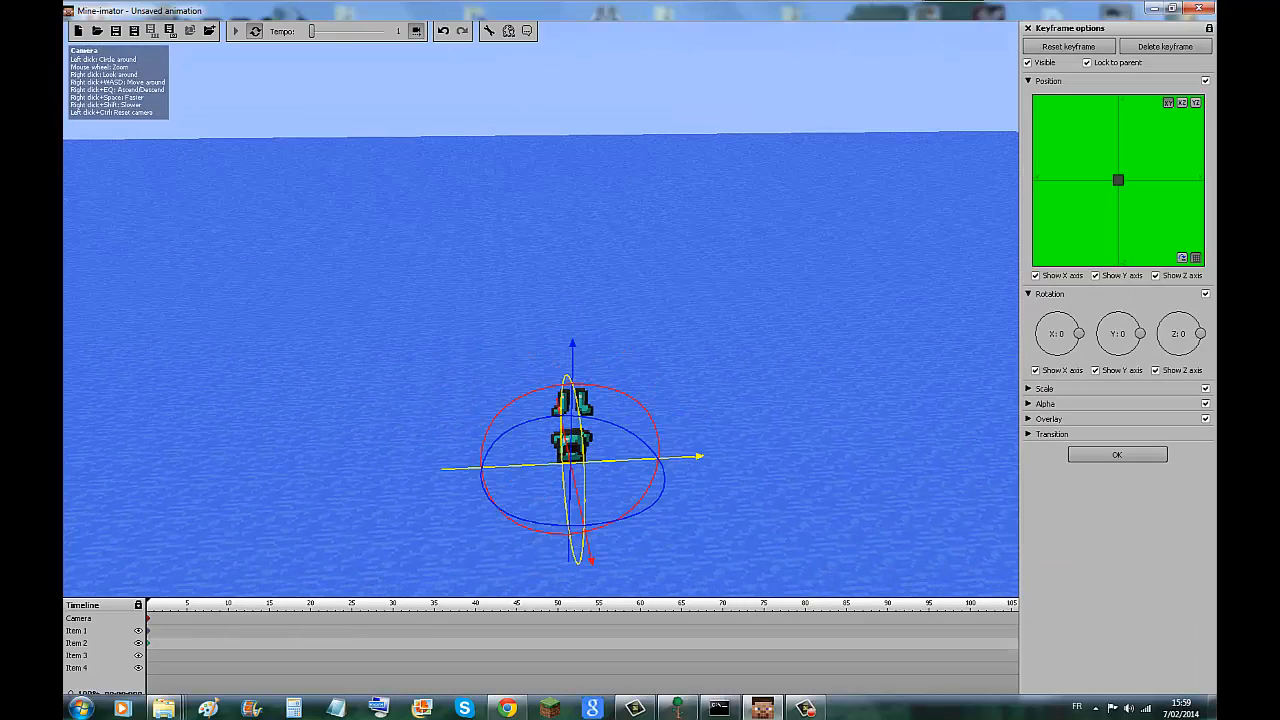
pyautogui.moveTo(566, 290)
pyautogui.mouseDown()
pyautogui.moveTo(566, 262)
pyautogui.moveTo(566, 275)
pyautogui.mouseUp()
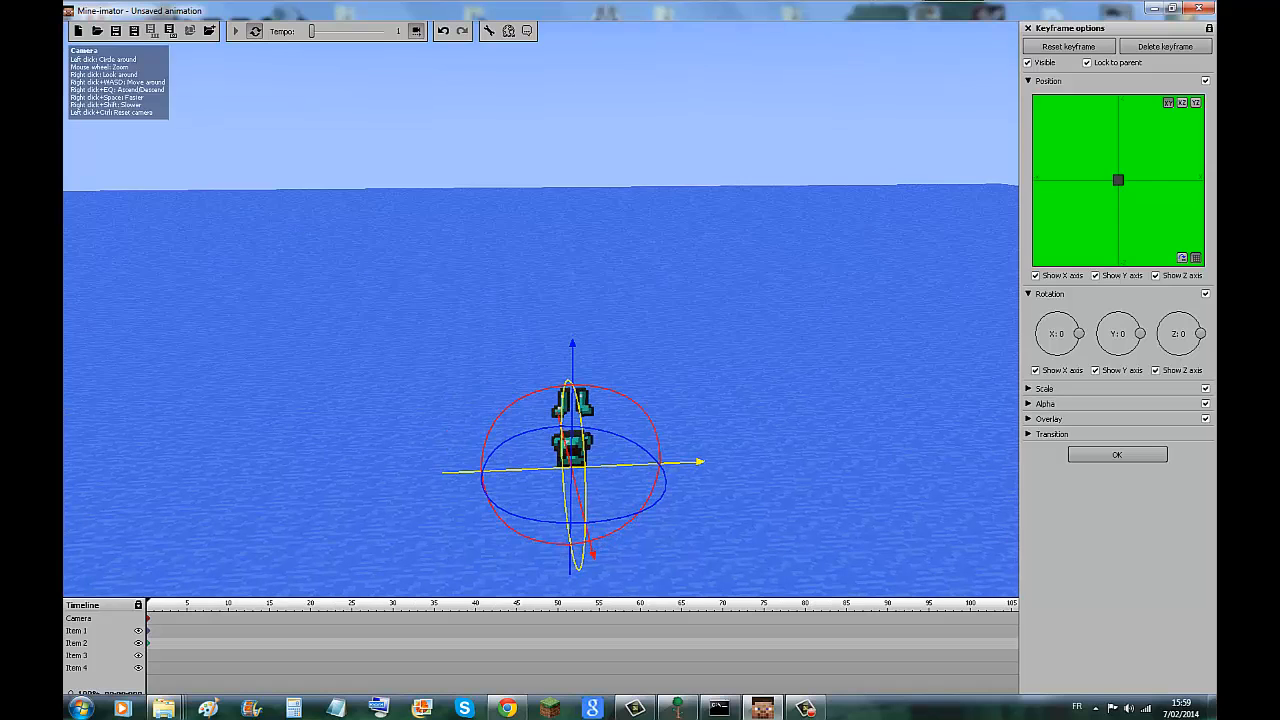
pyautogui.moveTo(572, 358); pyautogui.dragTo(573, 283)
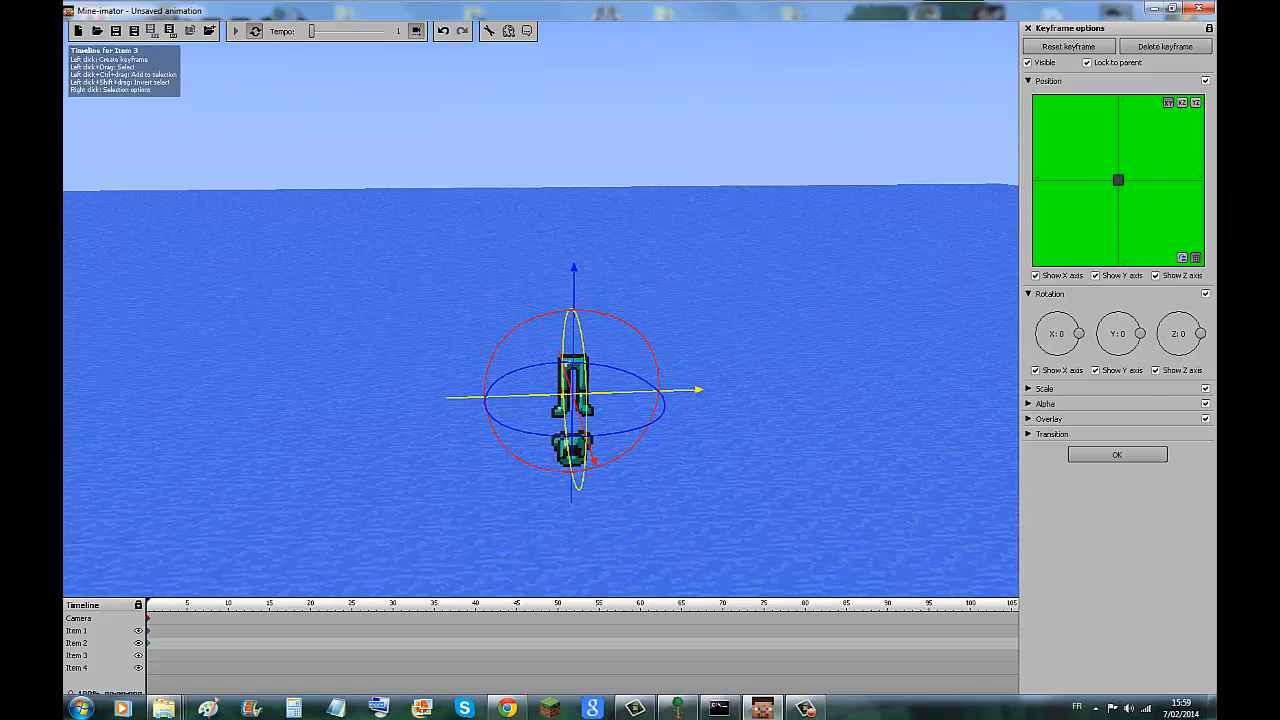
pyautogui.click(80, 655)
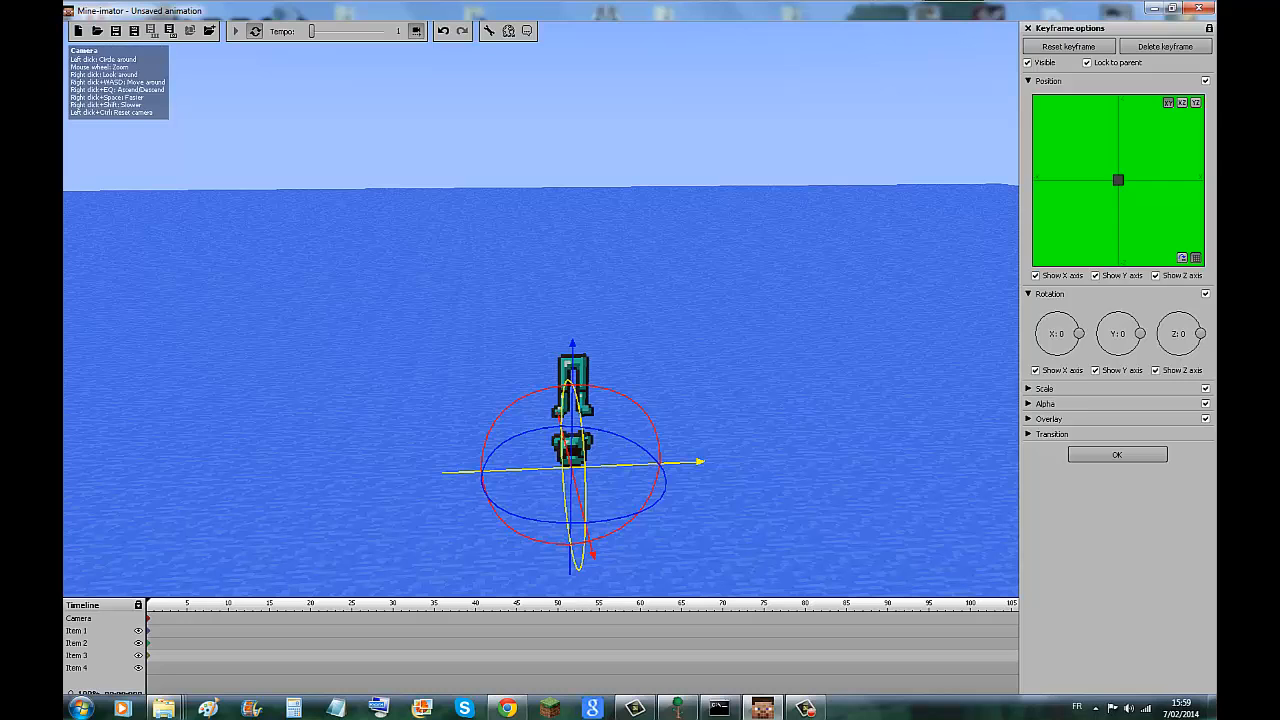
pyautogui.moveTo(572, 350); pyautogui.dragTo(574, 240)
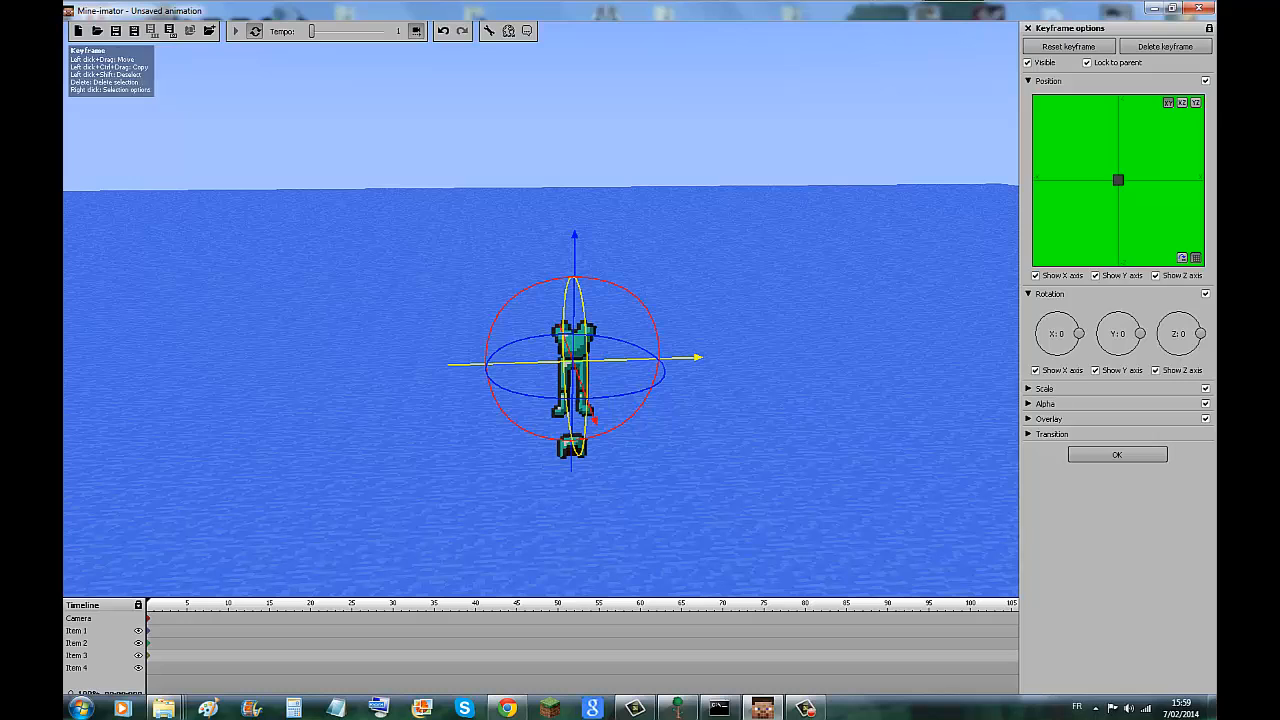
# Create a start keyframe for the diamond helmet and raise it above the chestplate to complete the armor figure.
pyautogui.click(149, 668)
pyautogui.moveTo(573, 352); pyautogui.dragTo(574, 219)
pyautogui.scroll(4, 582, 290)
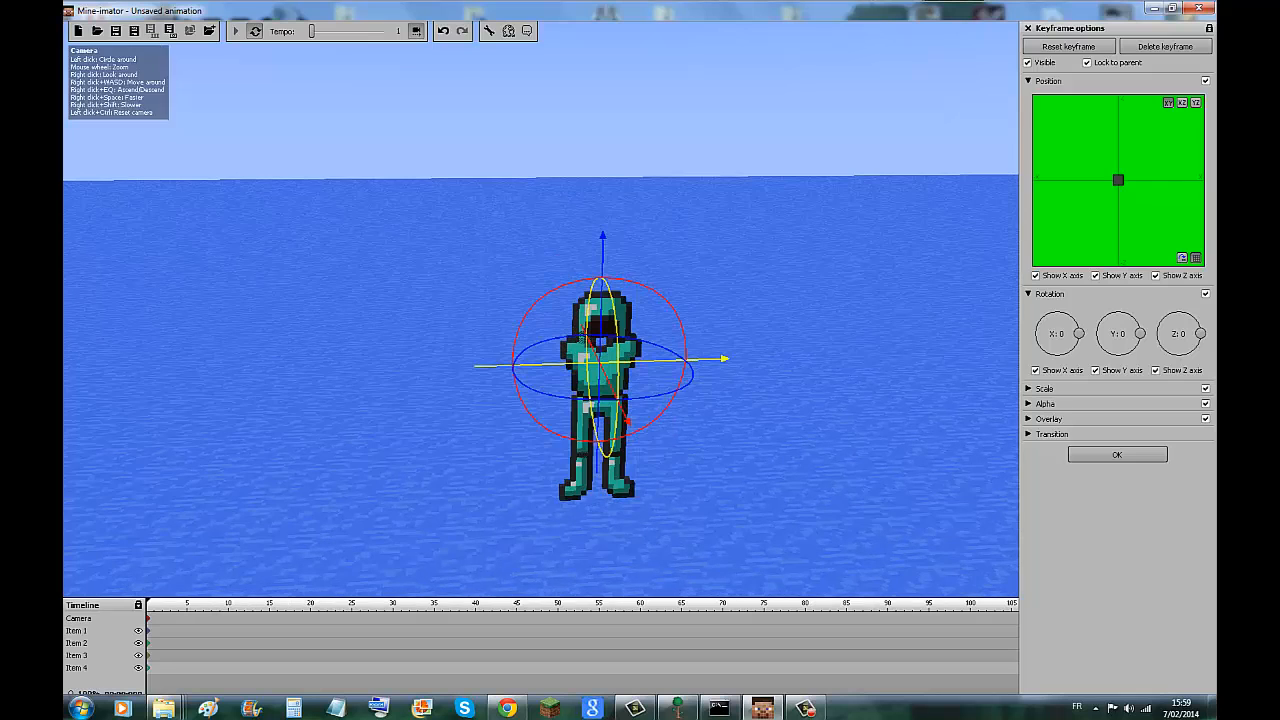
# Scale the diamond helmet up to x1.36.
pyautogui.click(1028, 388)
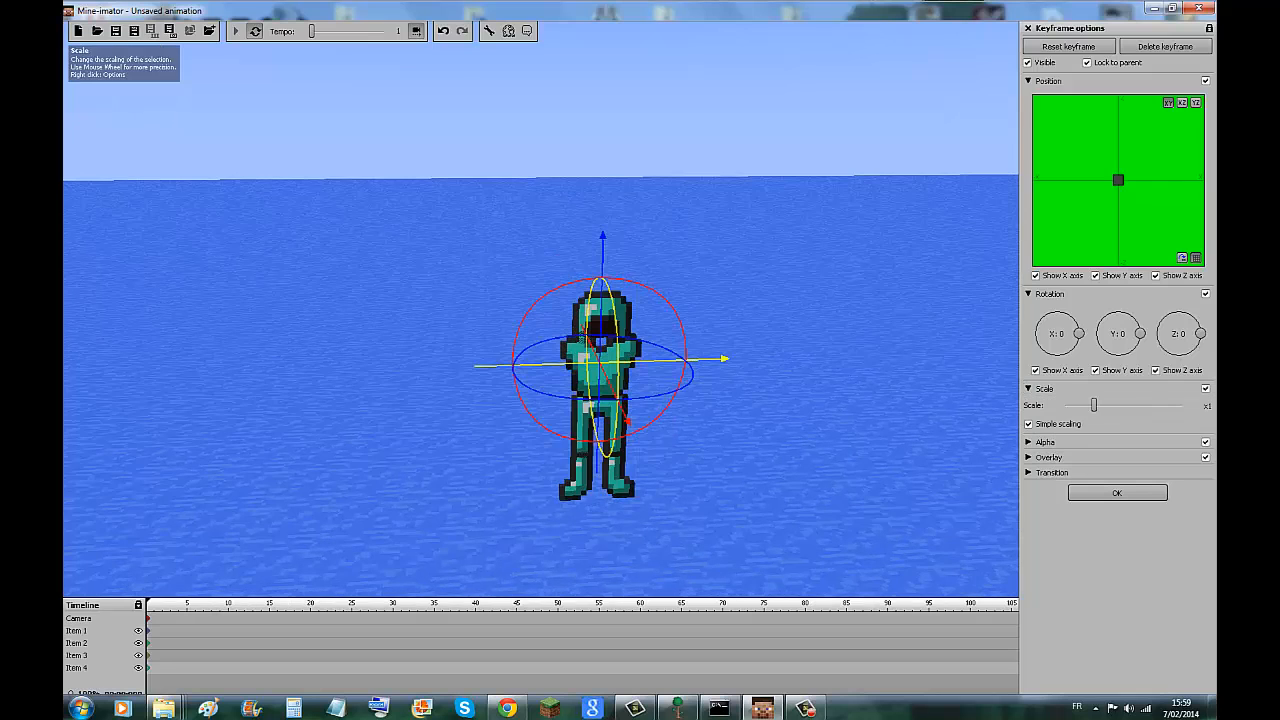
pyautogui.moveTo(1094, 405)
pyautogui.mouseDown()
pyautogui.moveTo(1065, 405)
pyautogui.moveTo(1184, 405)
pyautogui.moveTo(1104, 405)
pyautogui.mouseUp()
pyautogui.scroll(-6, 541, 310)
pyautogui.scroll(4, 541, 310)
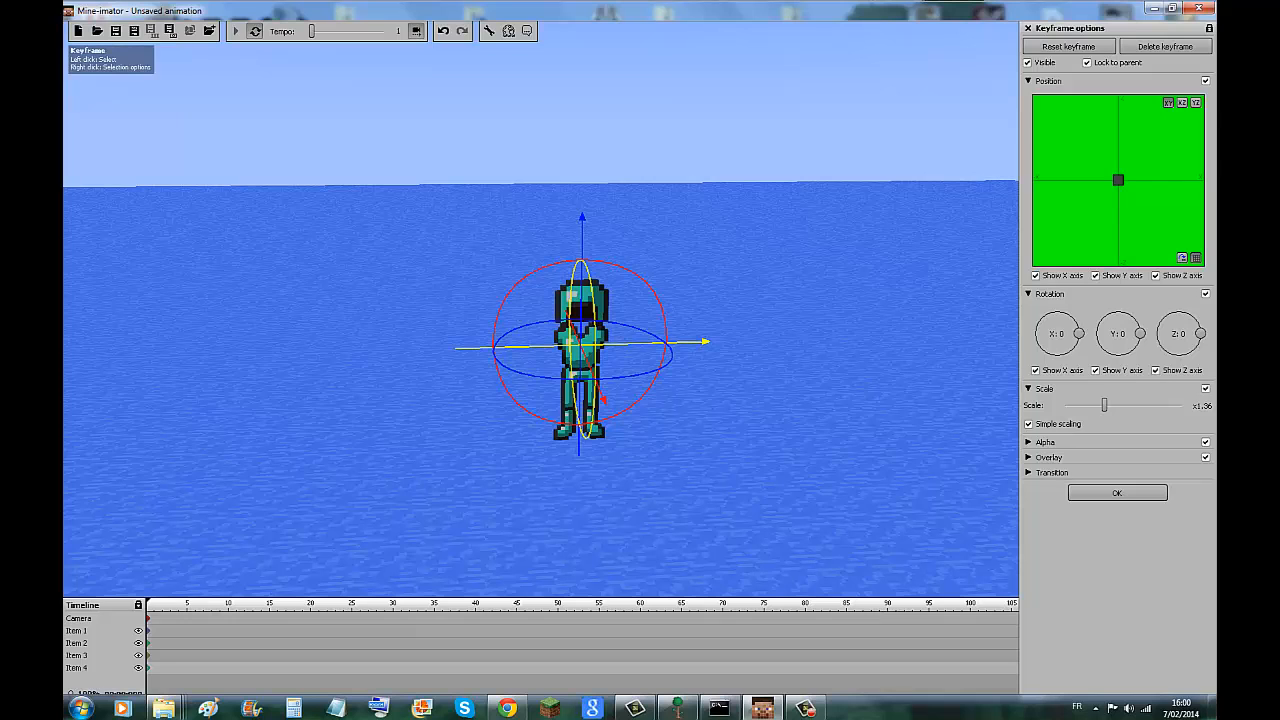
# Add camera keyframes at timeline positions 1 to 5 in Move mode, circling the camera around the armor figure between them.
pyautogui.click(154, 618)
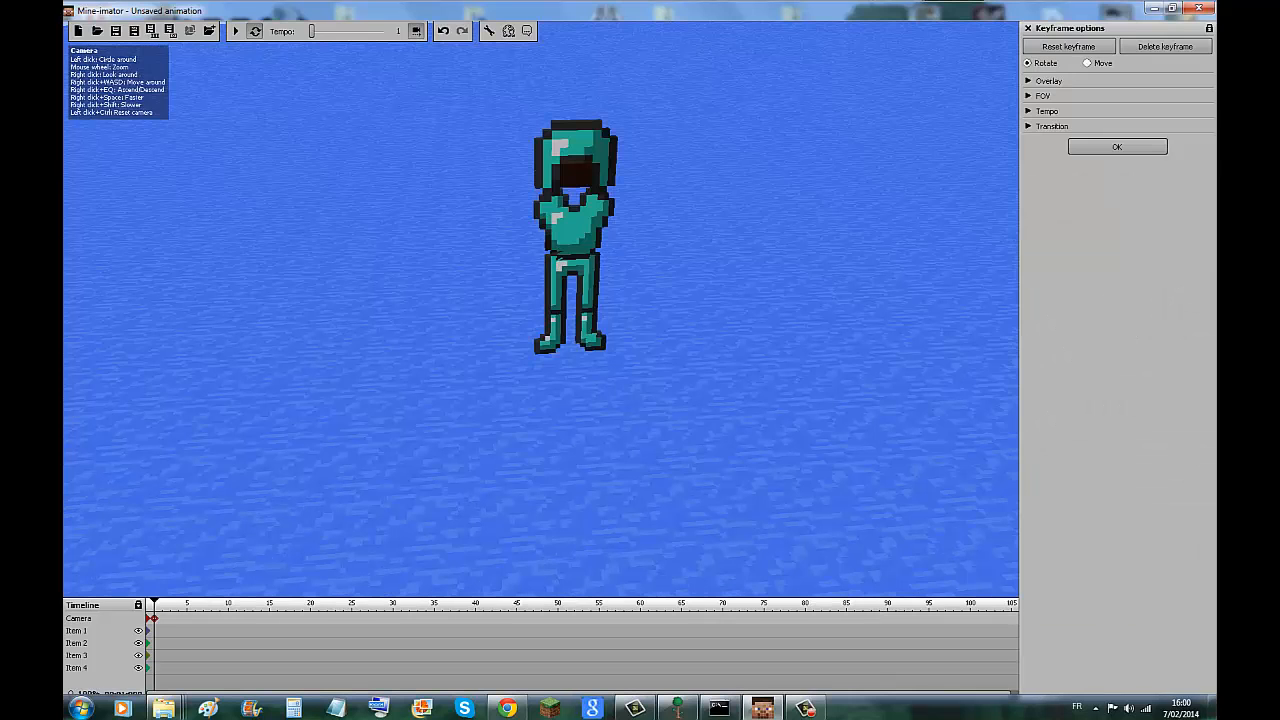
pyautogui.click(1088, 63)
pyautogui.moveTo(640, 310); pyautogui.dragTo(712, 316)
pyautogui.click(162, 618)
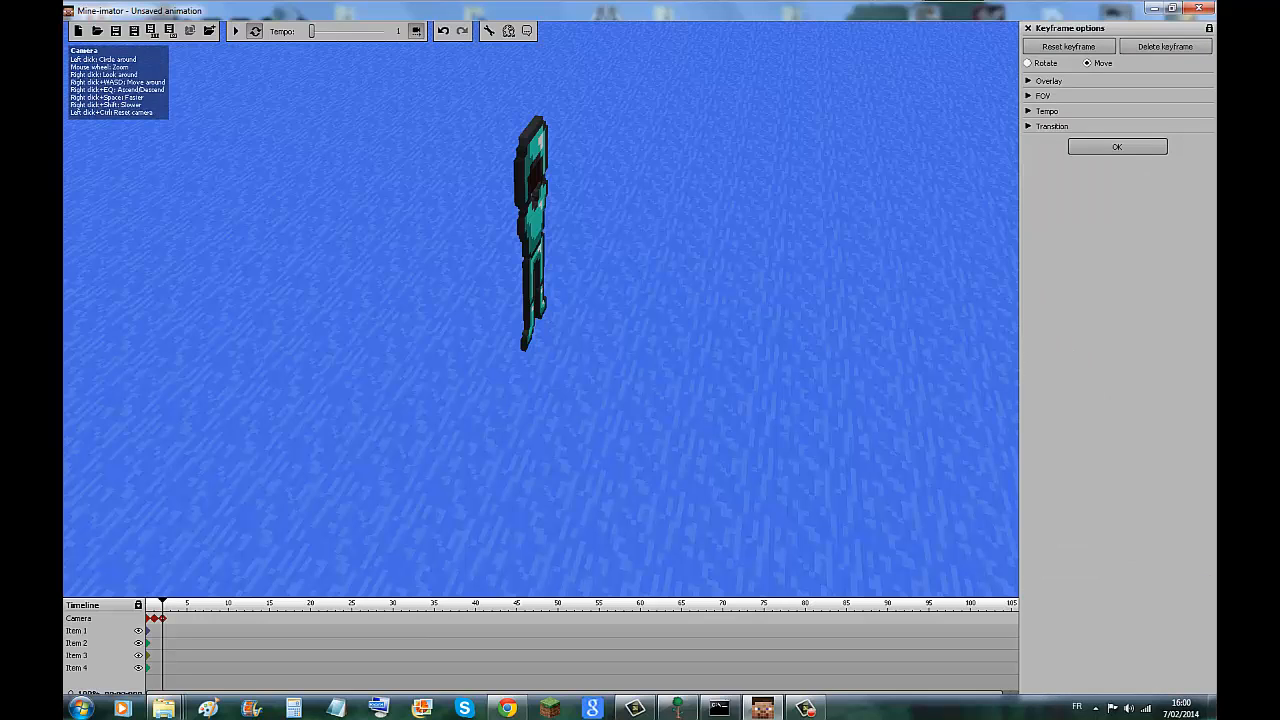
pyautogui.moveTo(600, 310); pyautogui.dragTo(720, 314)
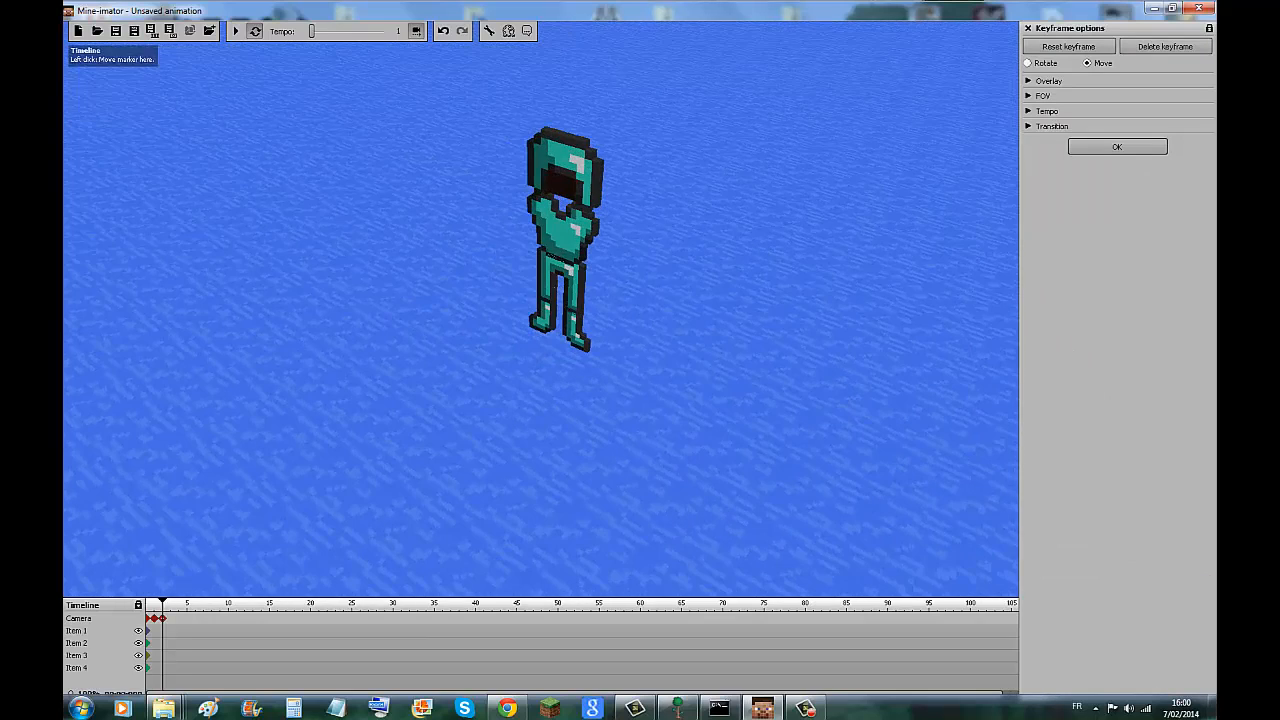
pyautogui.click(170, 618)
pyautogui.moveTo(600, 312); pyautogui.dragTo(730, 316)
pyautogui.click(178, 618)
pyautogui.moveTo(260, 500); pyautogui.dragTo(395, 498)
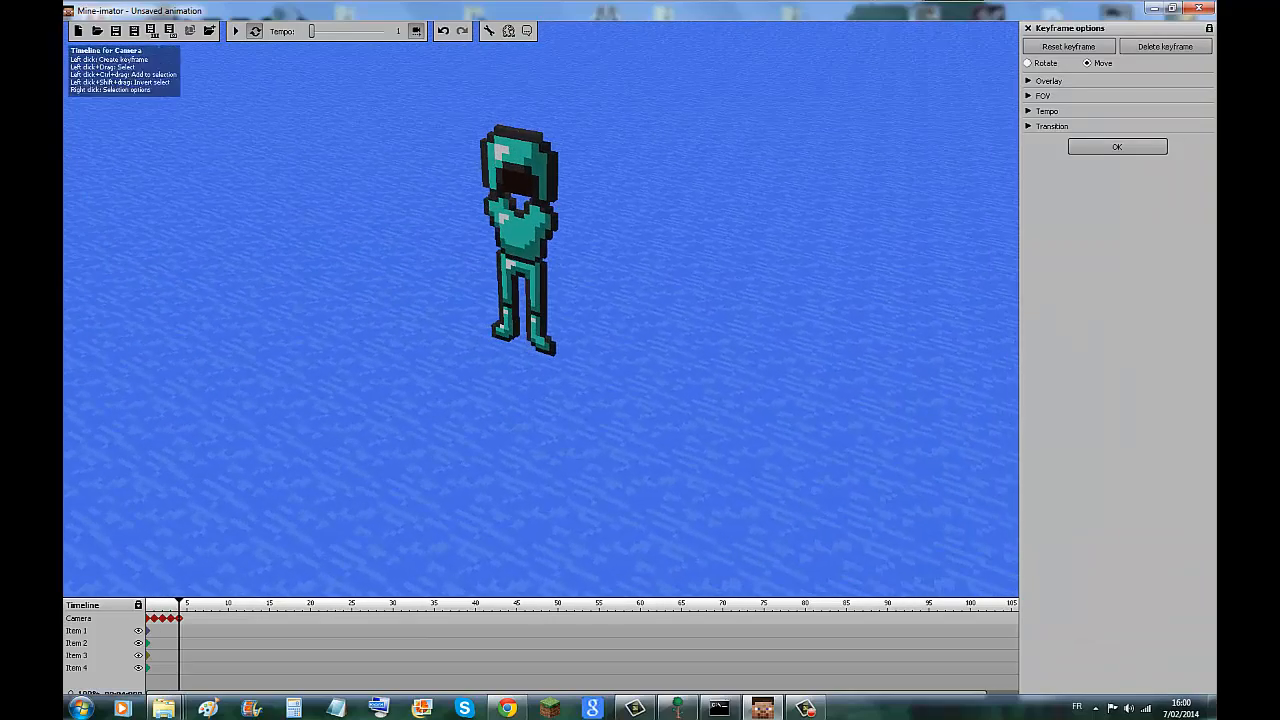
pyautogui.click(186, 618)
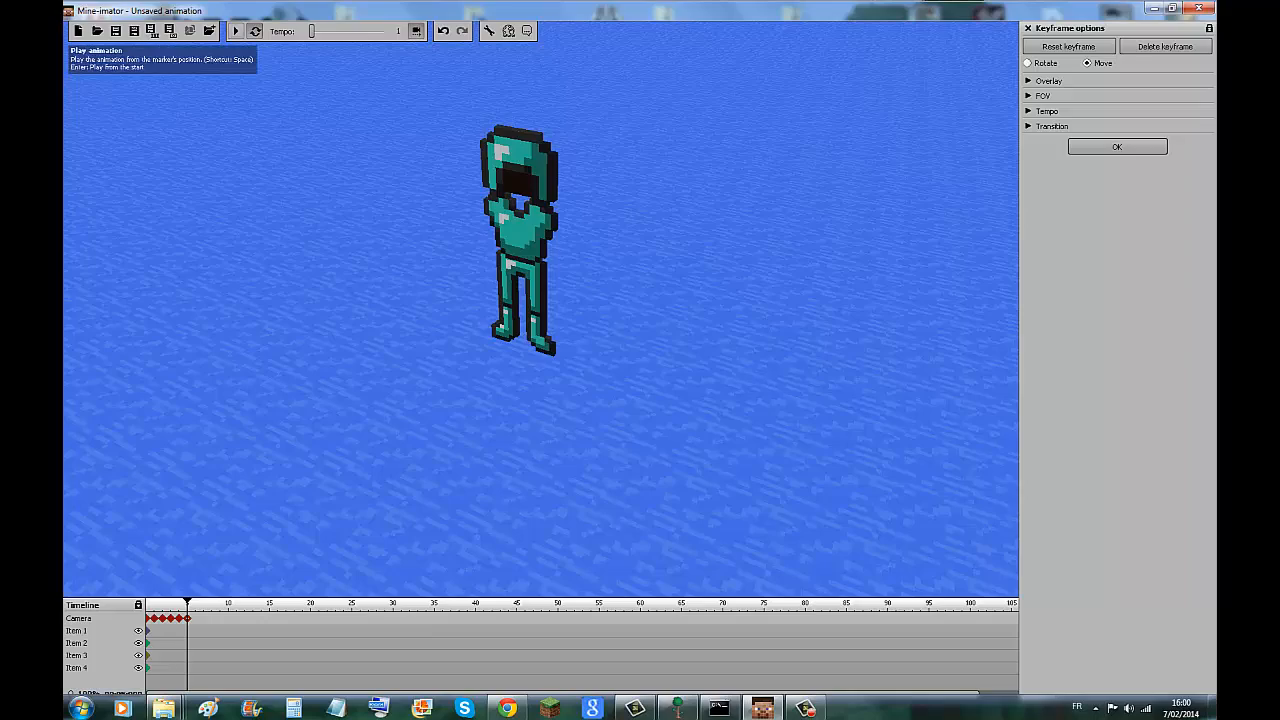
# Play back the camera animation around the armor, stop it and close the keyframe options.
pyautogui.click(236, 31)
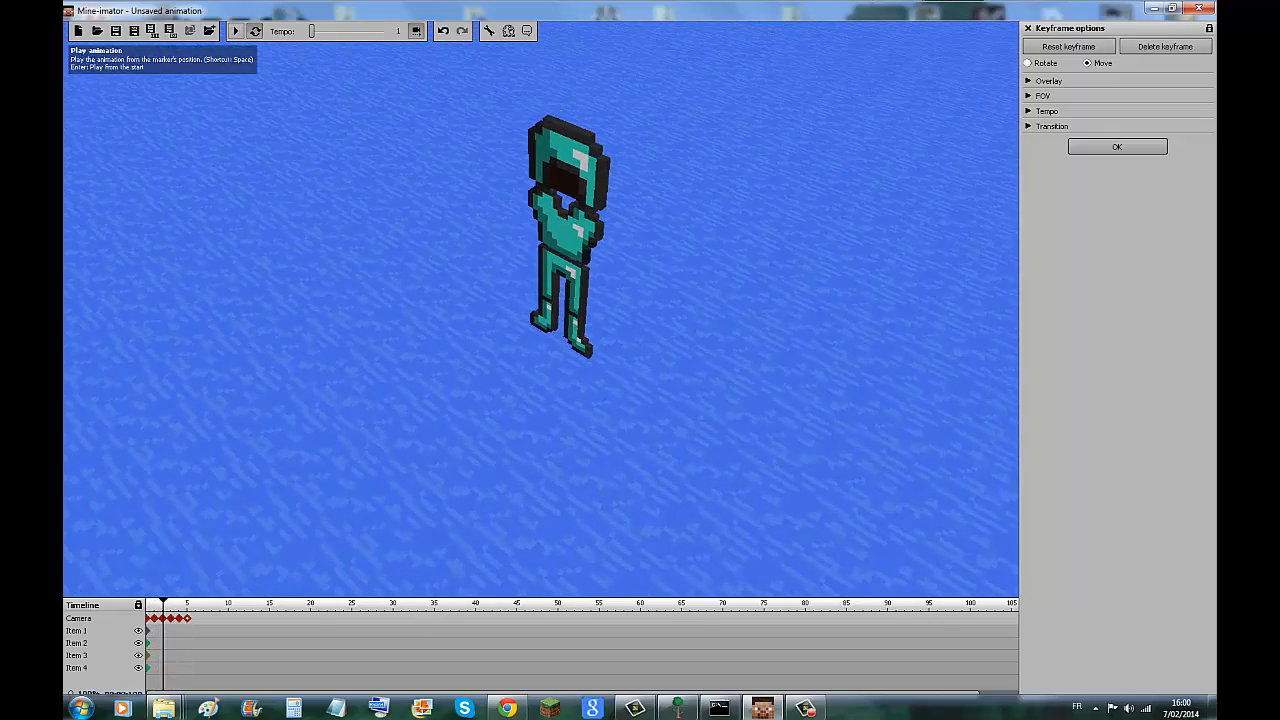
pyautogui.click(236, 31)
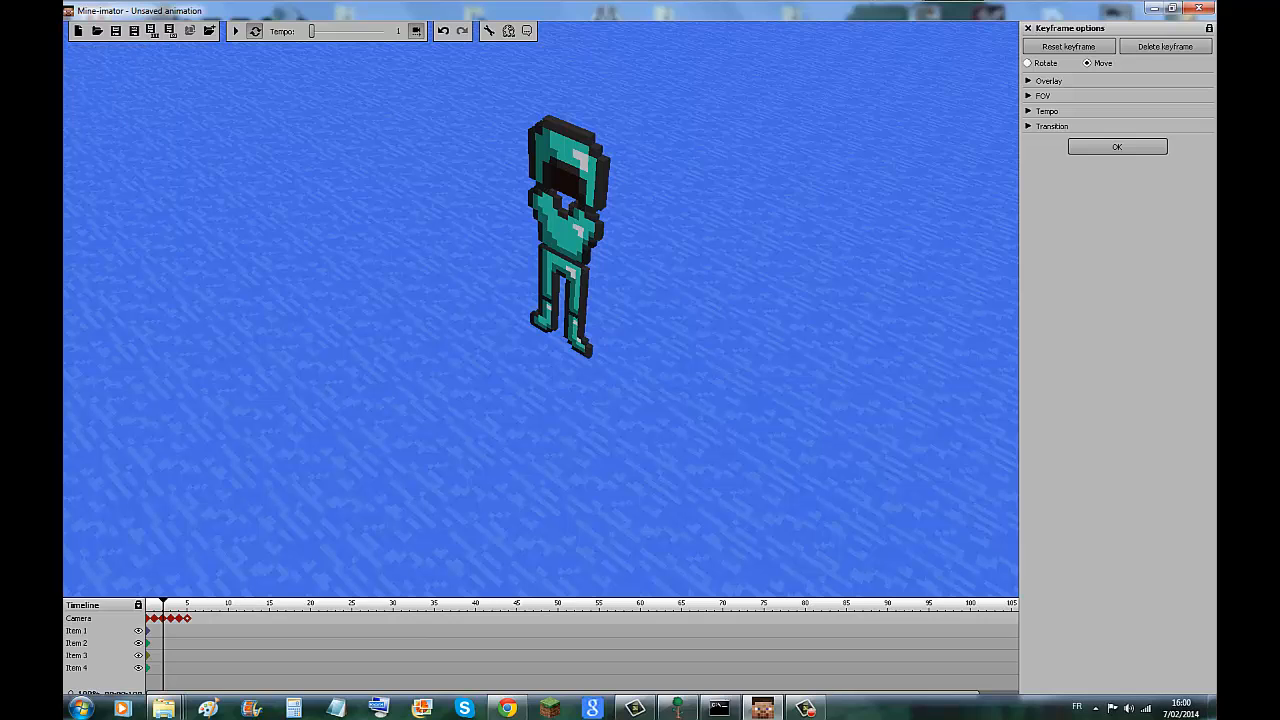
pyautogui.click(1028, 28)
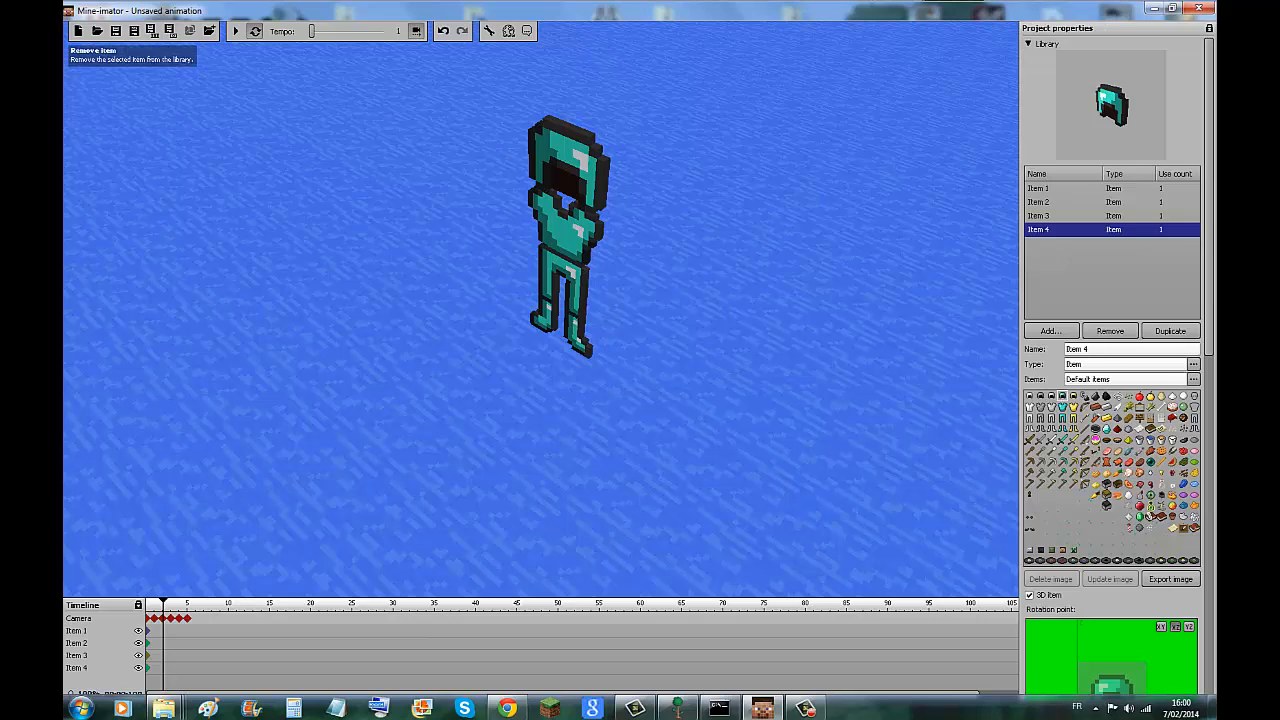
# Remove all the armor items from the library and add a block.
pyautogui.click(1110, 331)
pyautogui.click(1110, 331)
pyautogui.click(1110, 331)
pyautogui.click(1110, 331)
pyautogui.click(1051, 331)
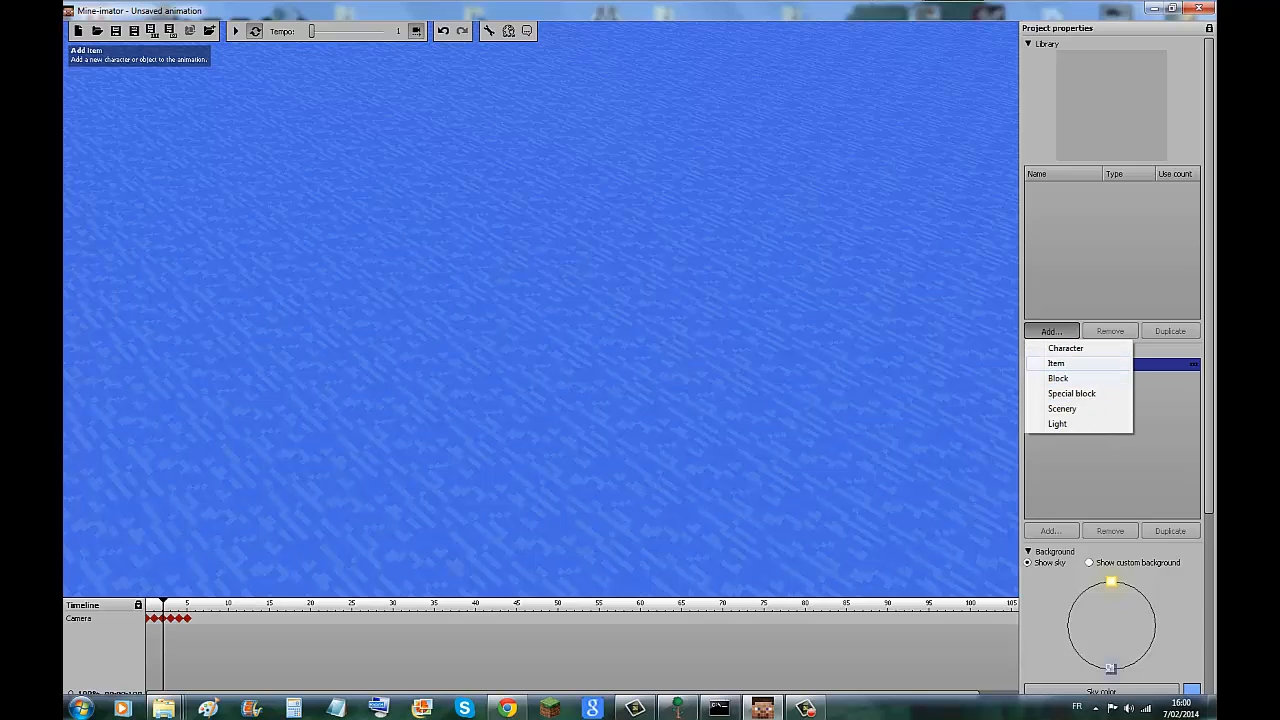
pyautogui.click(1058, 378)
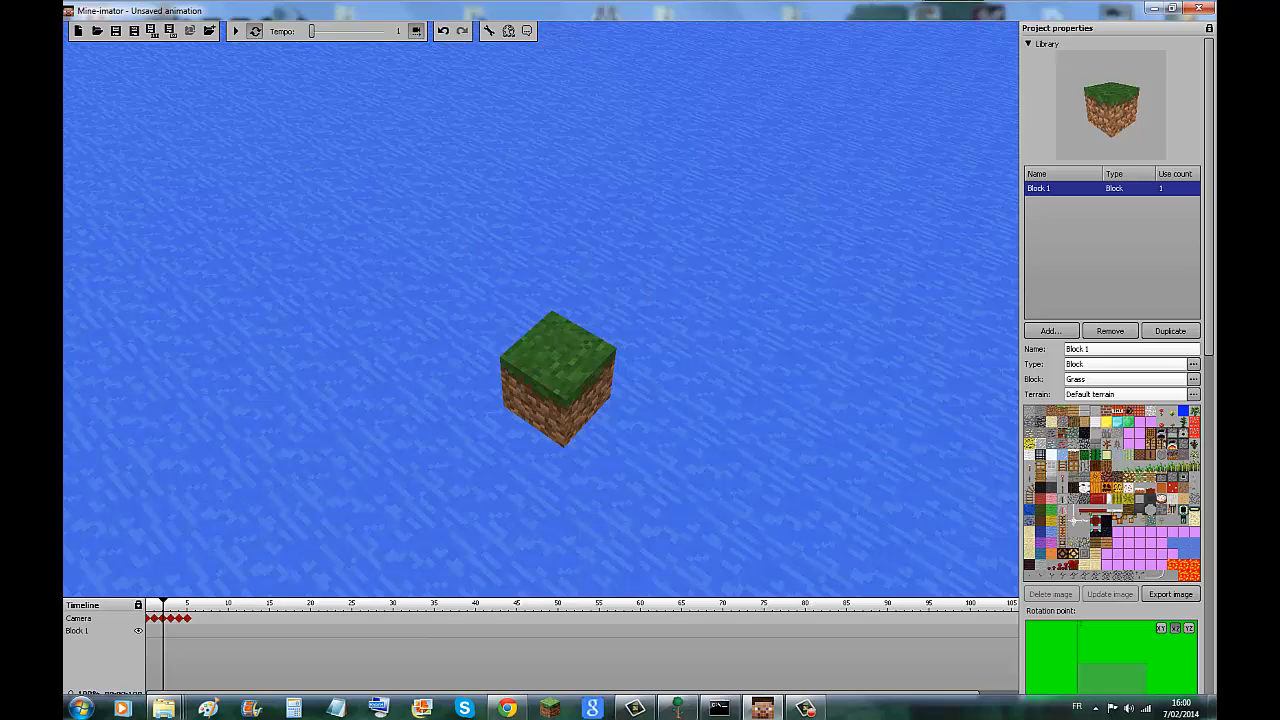
# Change the library block's type to Gravel.
pyautogui.click(1131, 349)
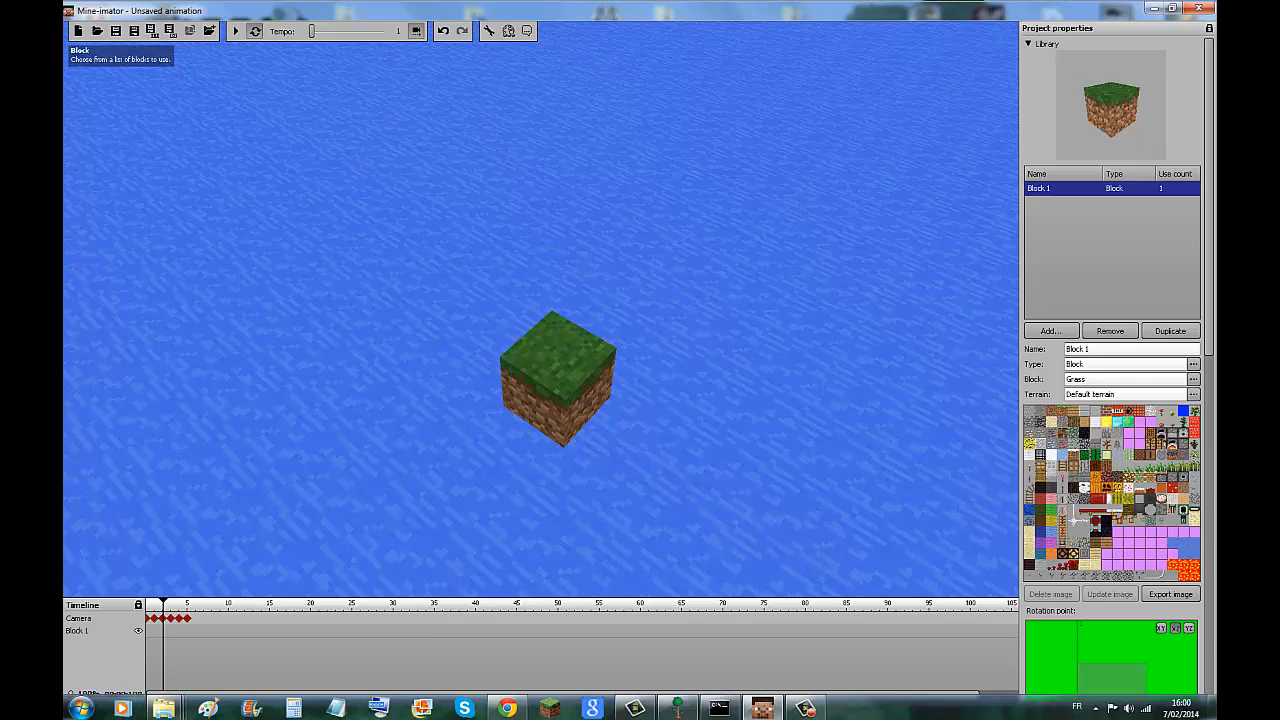
pyautogui.click(1193, 379)
pyautogui.click(1170, 386)
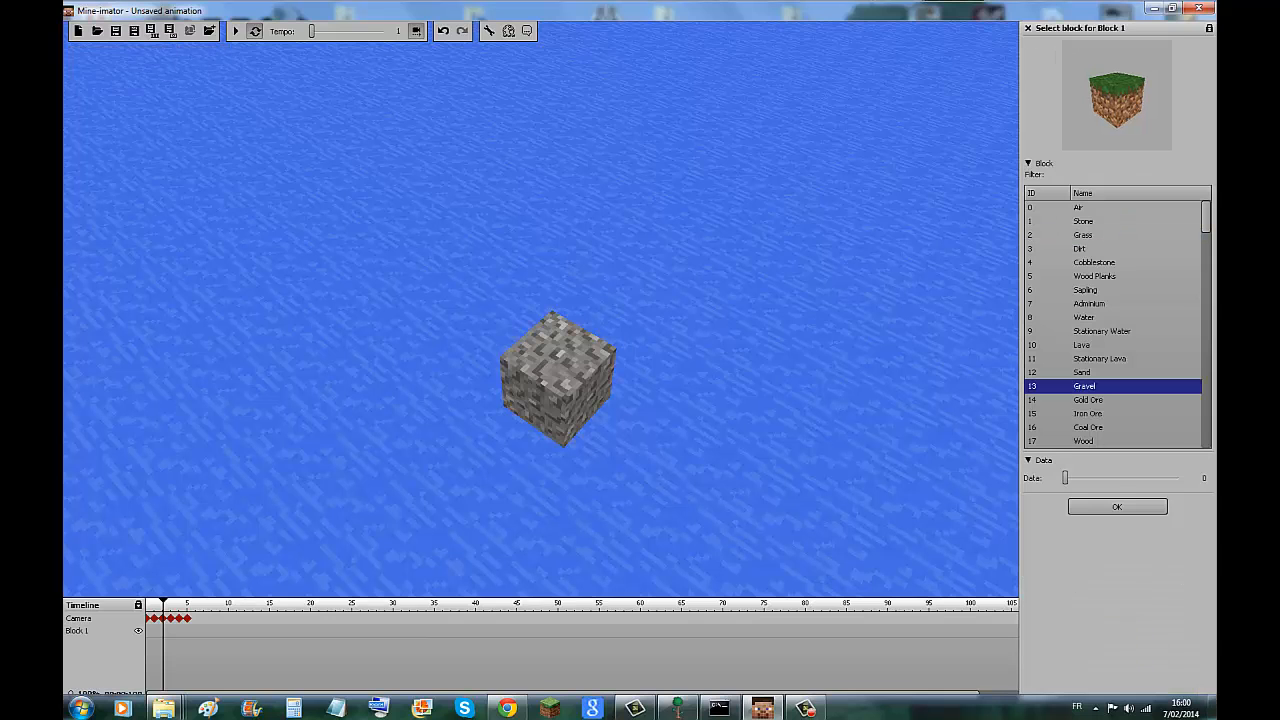
pyautogui.click(1117, 506)
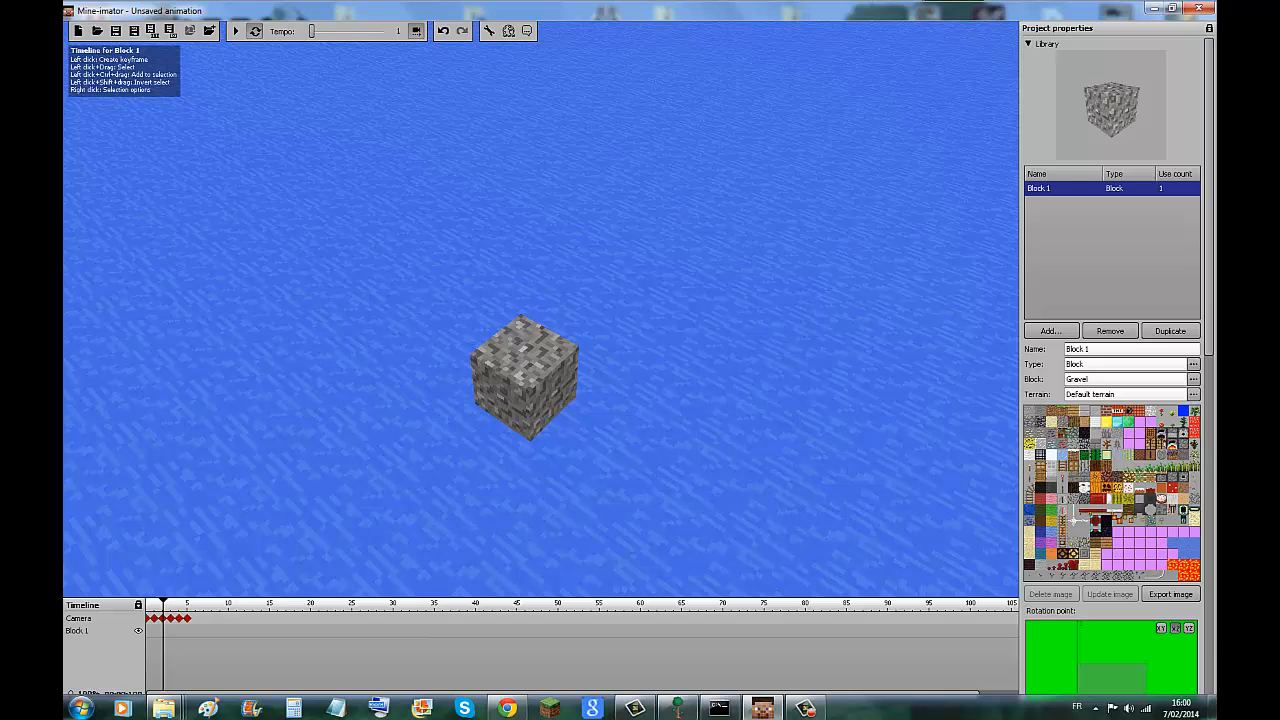
# Add a keyframe for the gravel block at timeline position 6 and scale the block to x0.47.
pyautogui.click(195, 630)
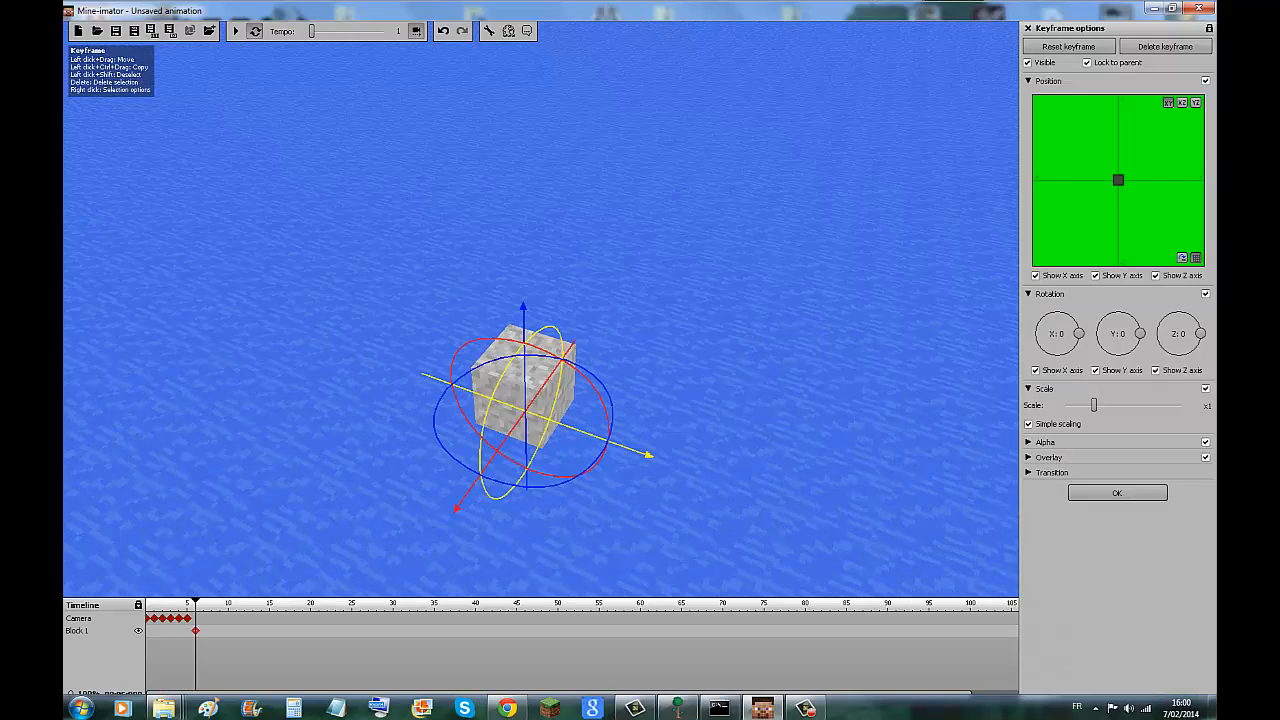
pyautogui.moveTo(1094, 405); pyautogui.dragTo(1180, 405)
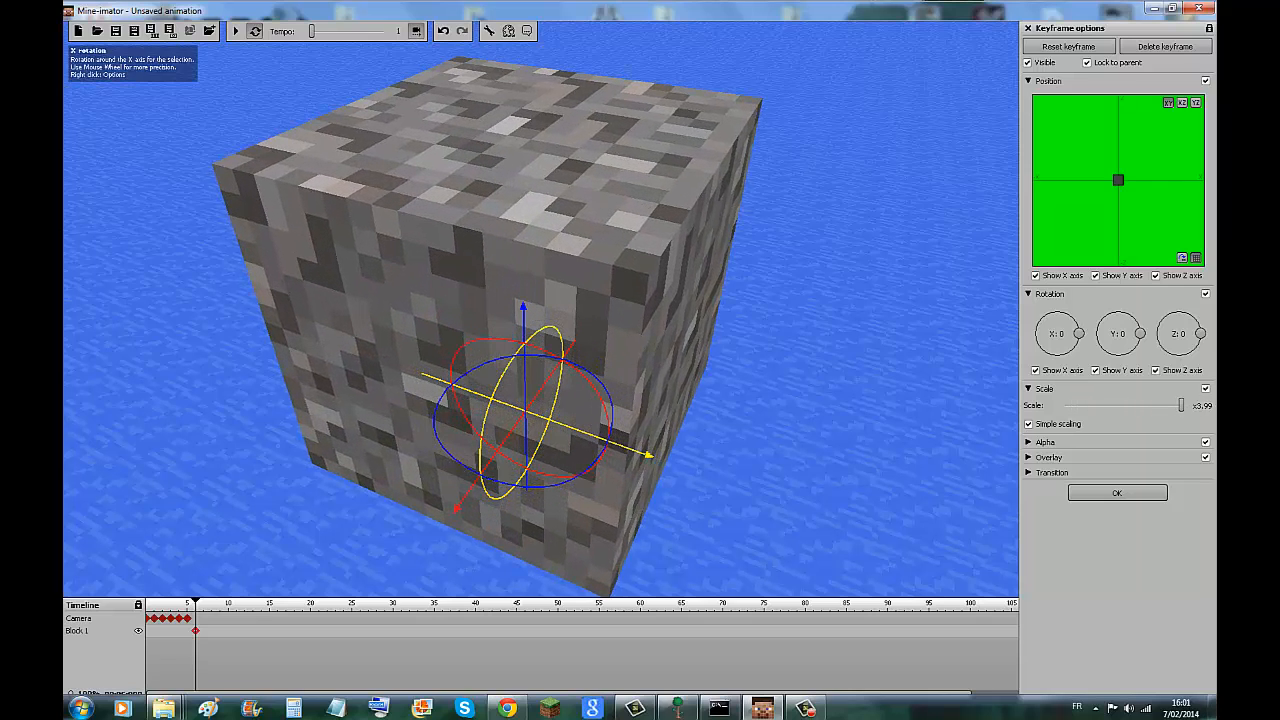
pyautogui.moveTo(640, 340); pyautogui.dragTo(385, 252)
pyautogui.moveTo(1180, 405); pyautogui.dragTo(1078, 405)
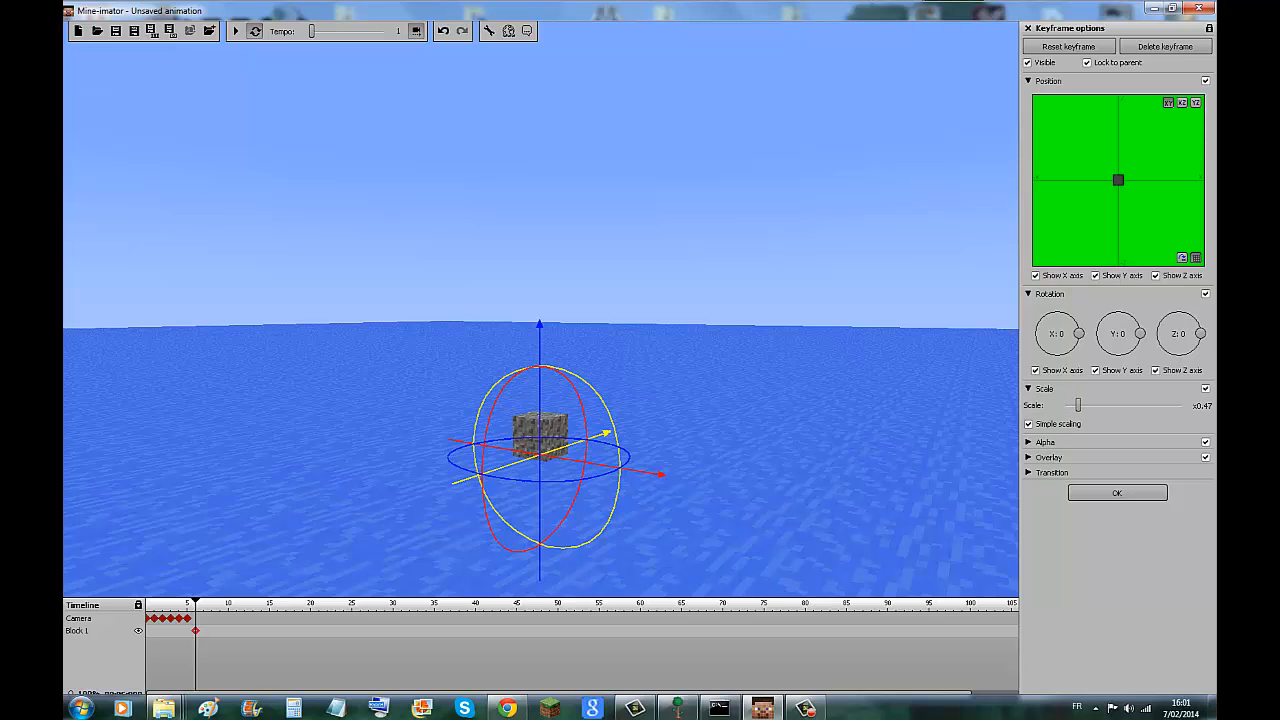
# Lower the block's alpha to 16% and restore it to 100%.
pyautogui.click(1028, 441)
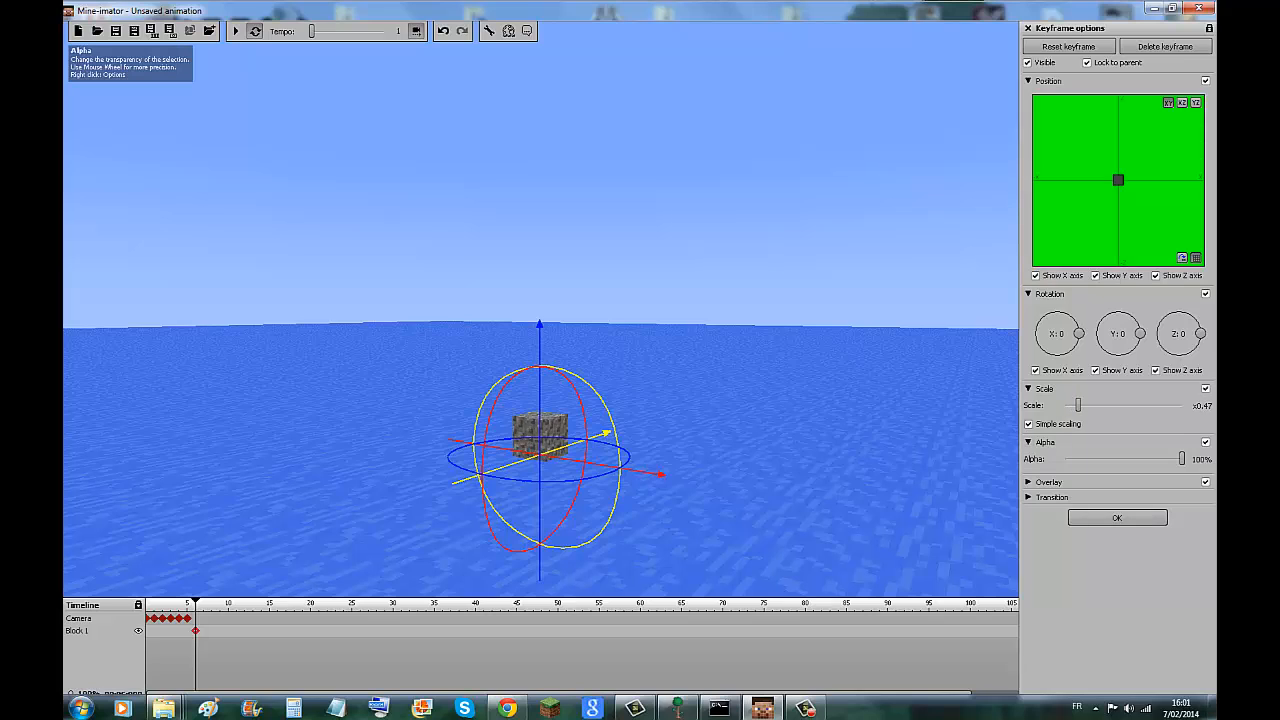
pyautogui.moveTo(1182, 458); pyautogui.dragTo(1083, 458)
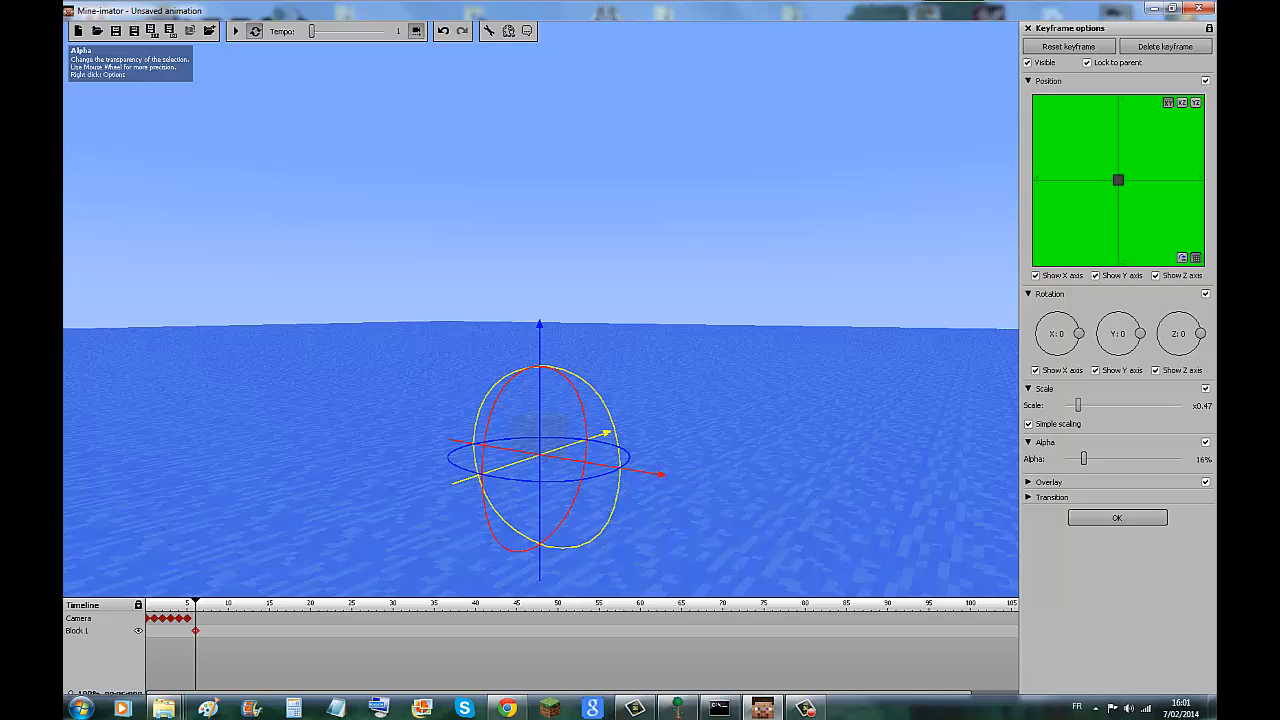
pyautogui.moveTo(1116, 458); pyautogui.dragTo(1163, 458)
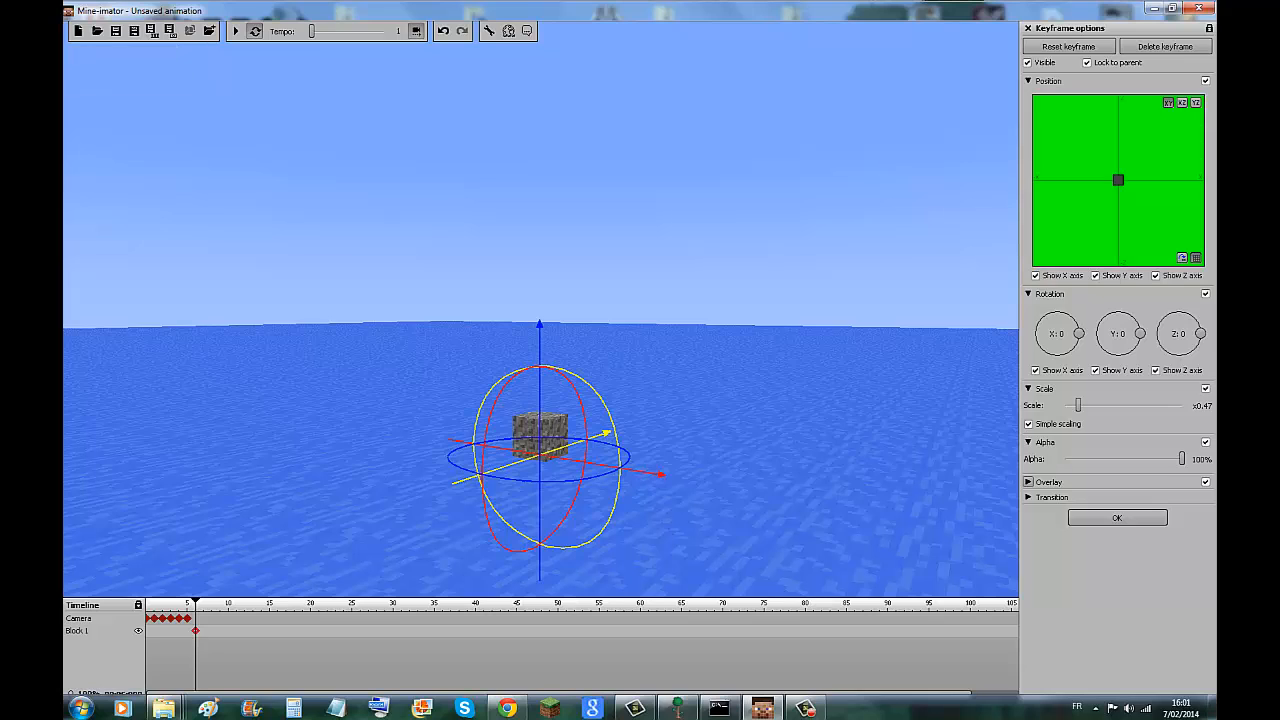
# Set the block keyframe's overlay color to red.
pyautogui.click(1028, 482)
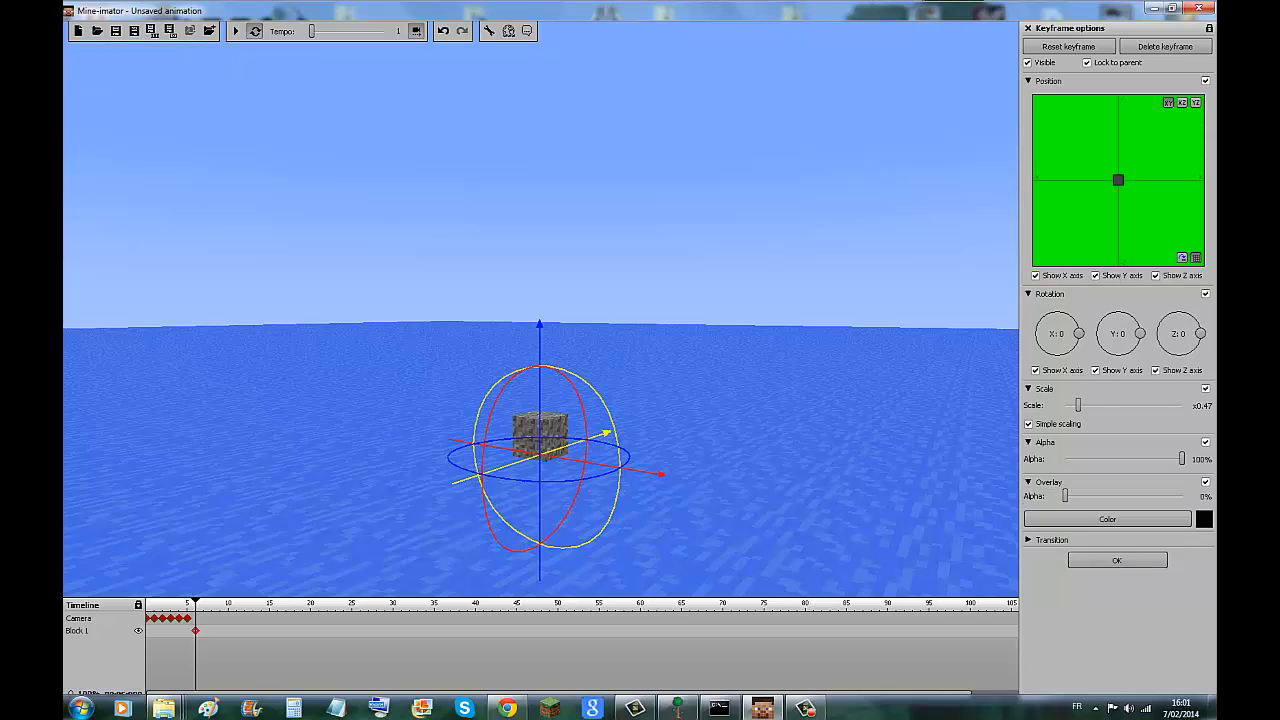
pyautogui.moveTo(1065, 495)
pyautogui.mouseDown()
pyautogui.moveTo(1182, 495)
pyautogui.moveTo(1065, 495)
pyautogui.mouseUp()
pyautogui.click(1107, 519)
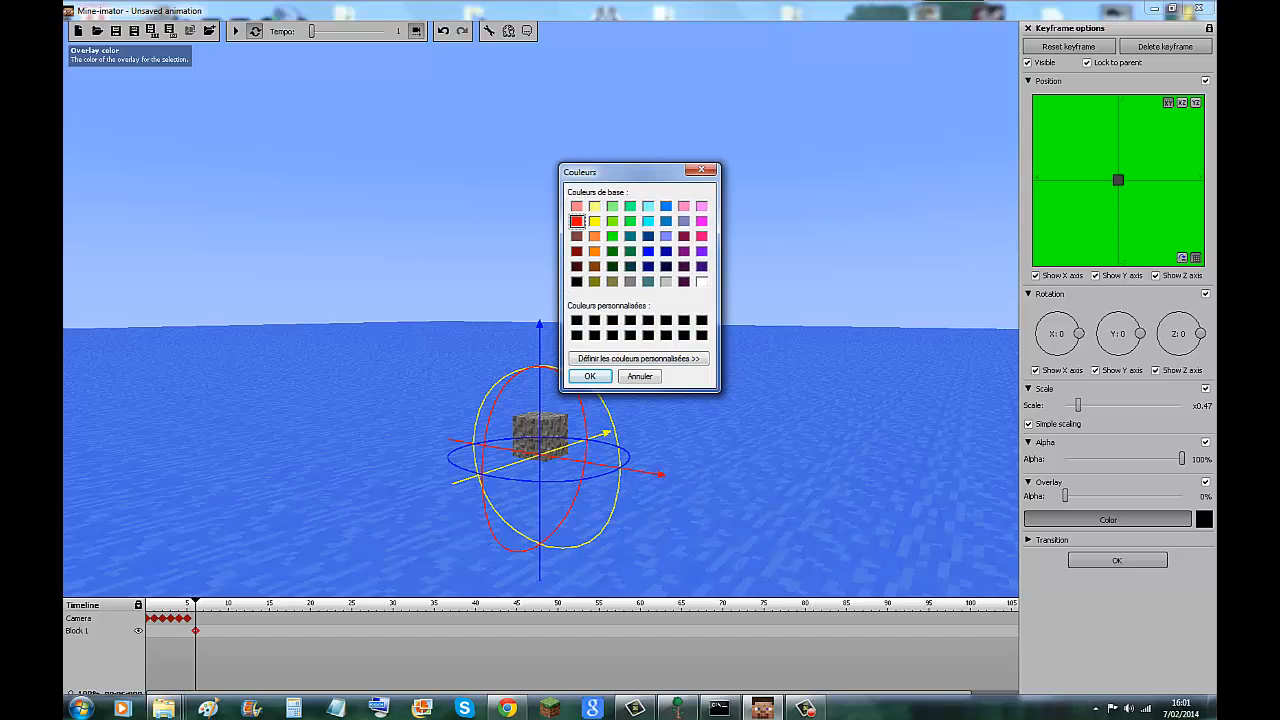
pyautogui.click(590, 376)
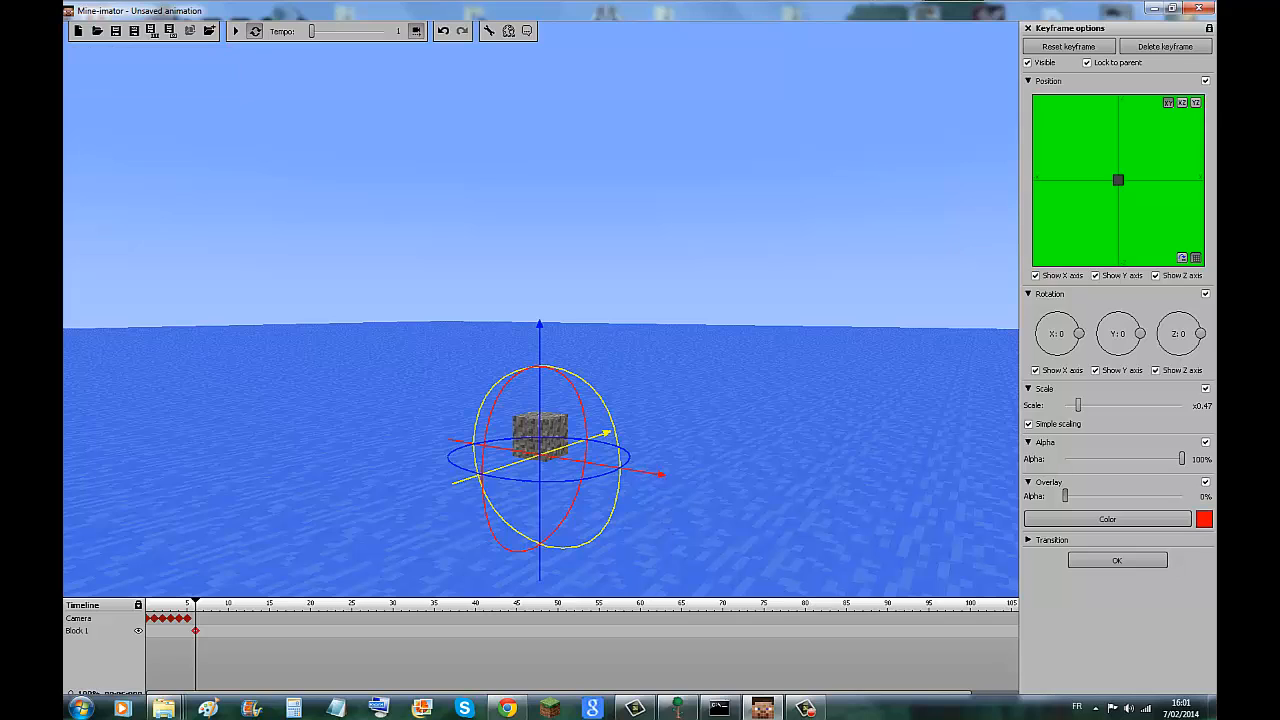
pyautogui.moveTo(1065, 495)
pyautogui.mouseDown()
pyautogui.moveTo(1199, 495)
pyautogui.moveTo(1065, 495)
pyautogui.mouseUp()
# Try the Ease in and Ease out transitions, settle on Ease in and out, and close the keyframe options.
pyautogui.click(1045, 540)
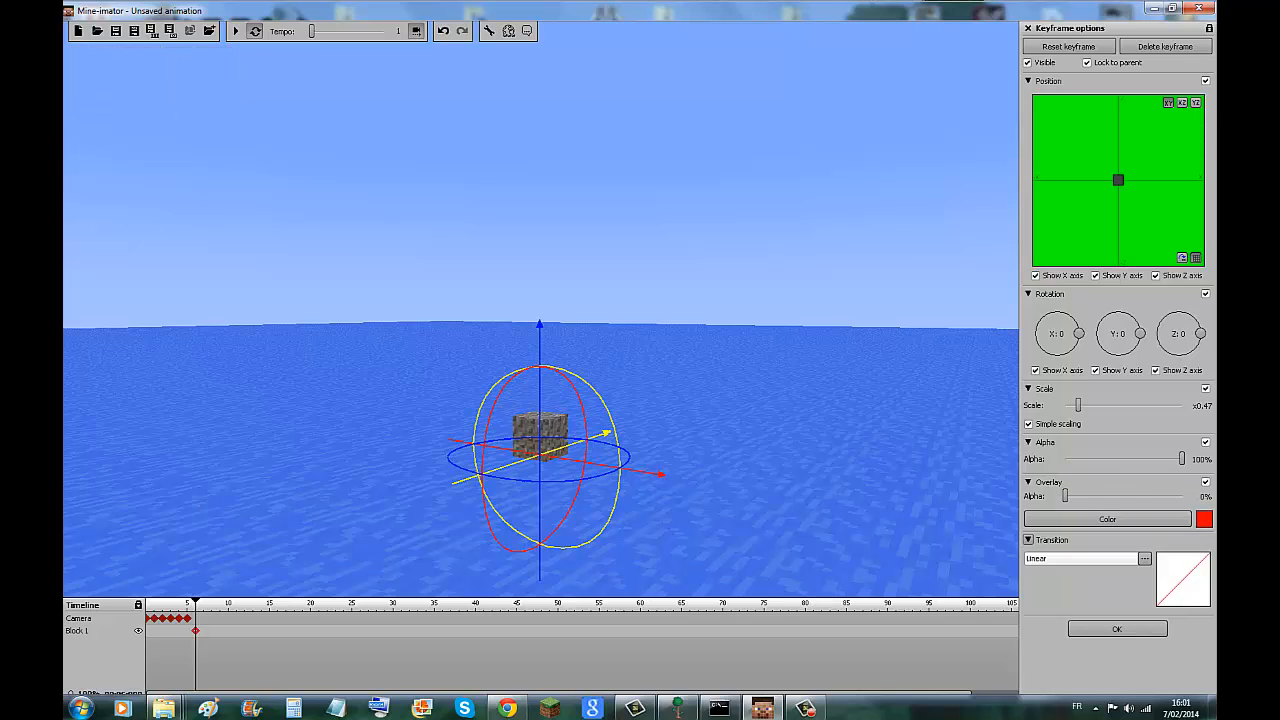
pyautogui.click(1145, 559)
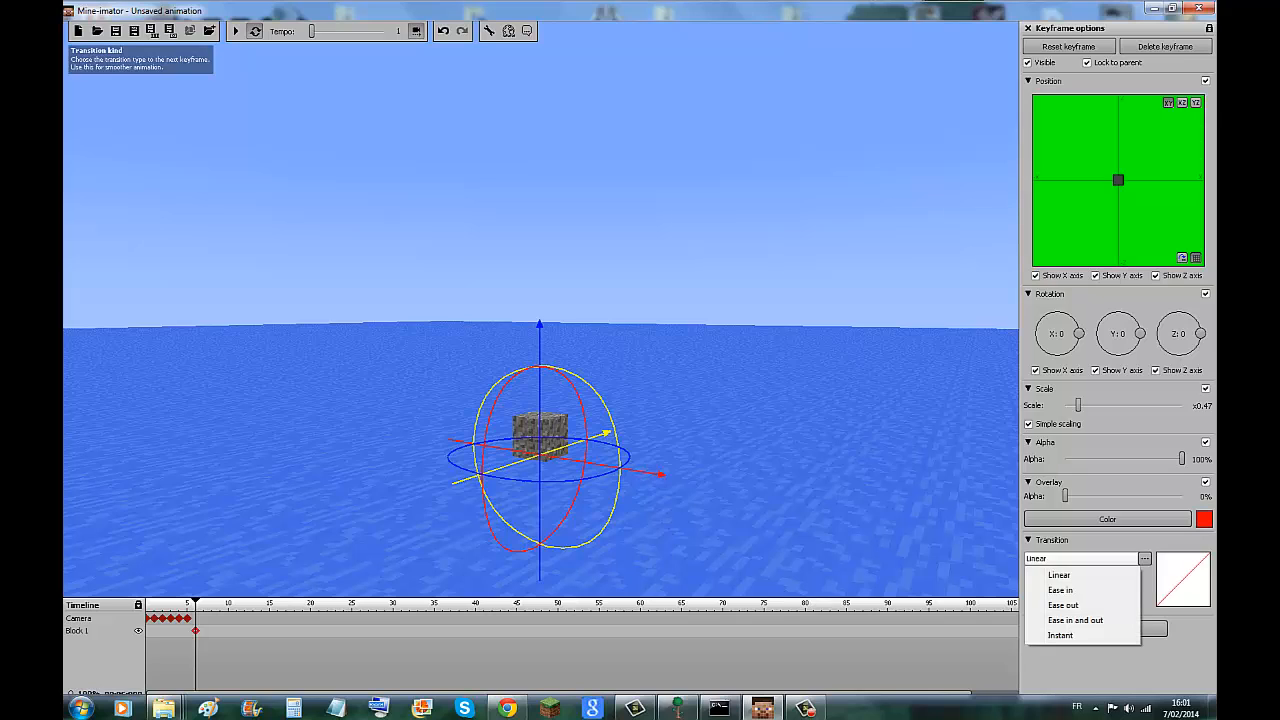
pyautogui.click(1060, 590)
pyautogui.click(1145, 559)
pyautogui.click(1060, 604)
pyautogui.click(1145, 559)
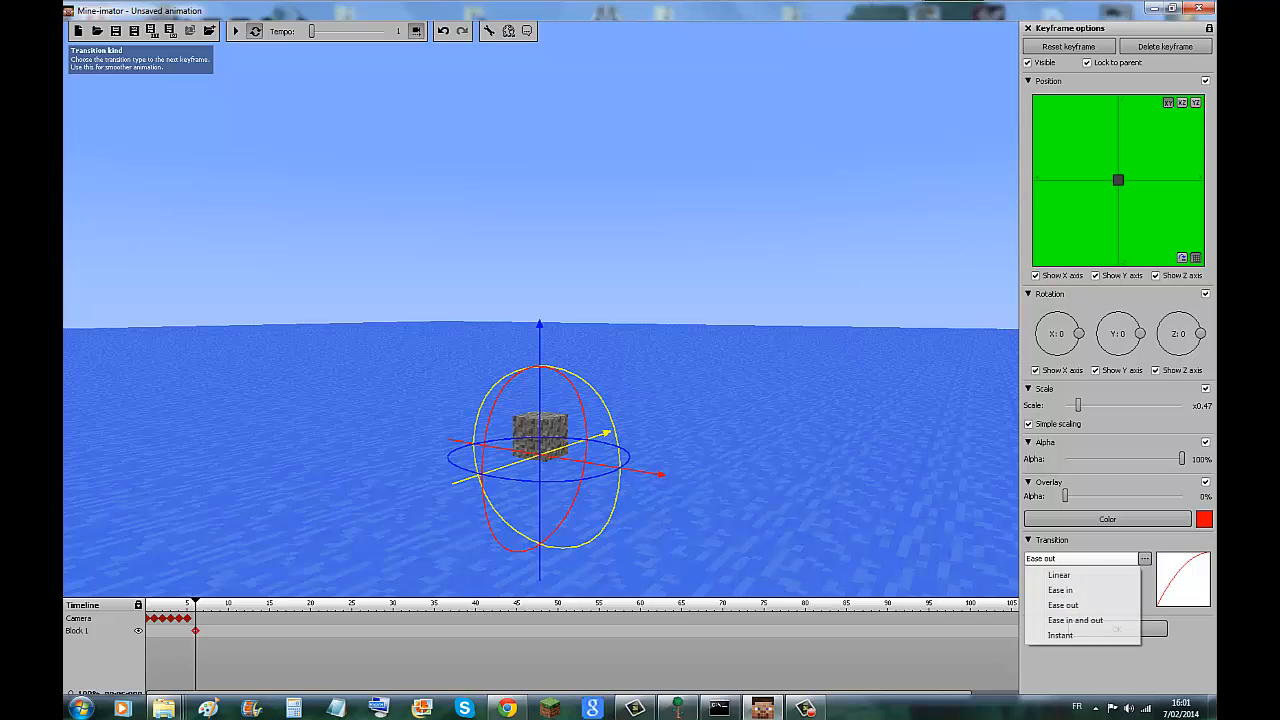
pyautogui.click(1060, 618)
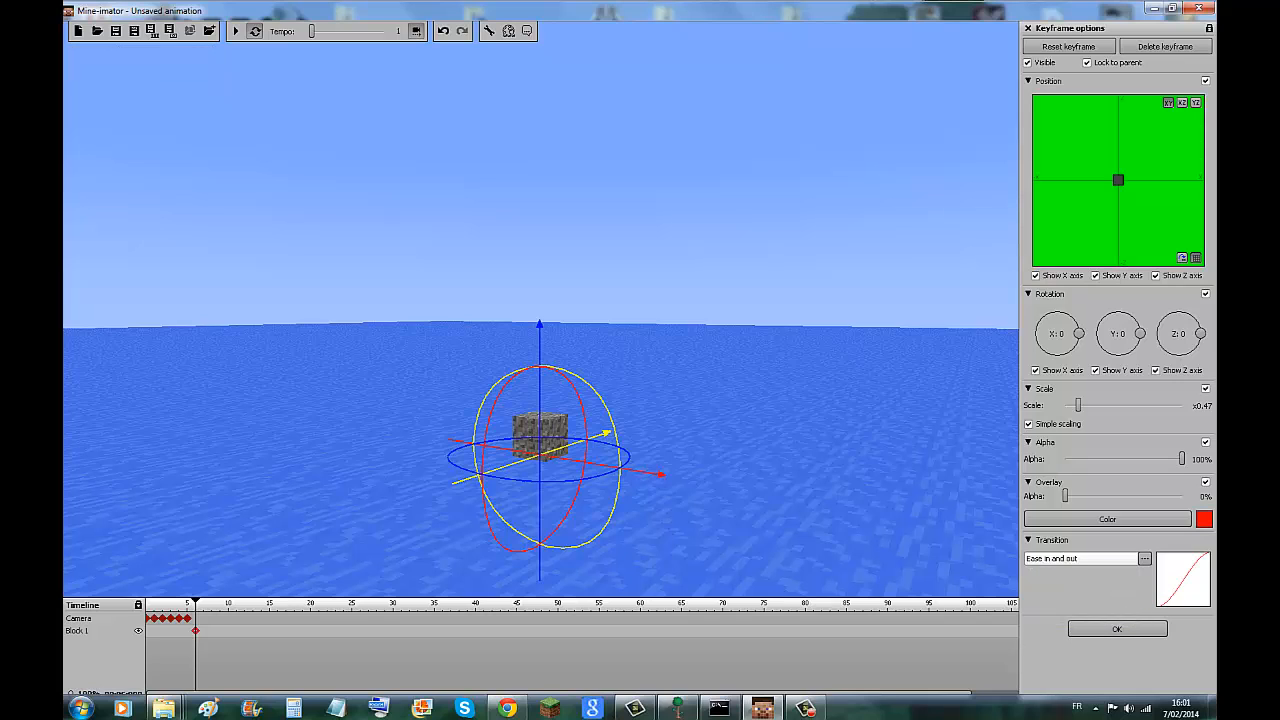
pyautogui.click(116, 32)
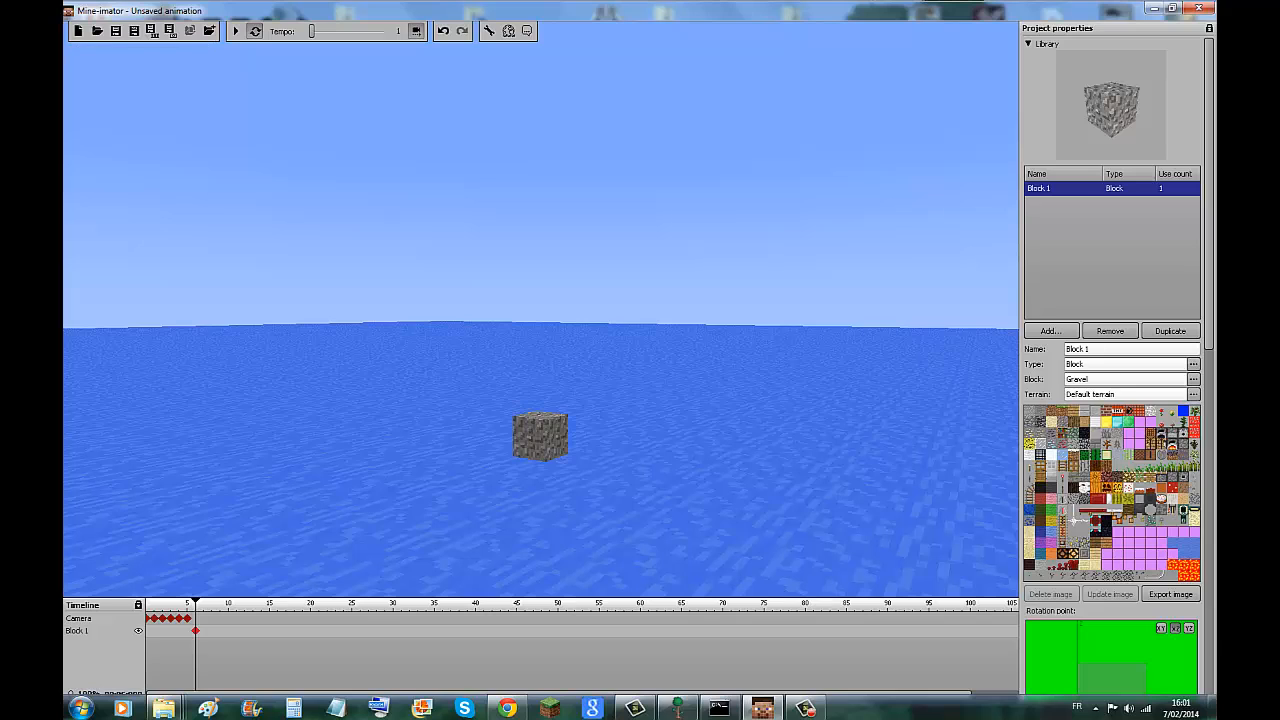
# Add a light to the library and look over the background settings.
pyautogui.click(1051, 330)
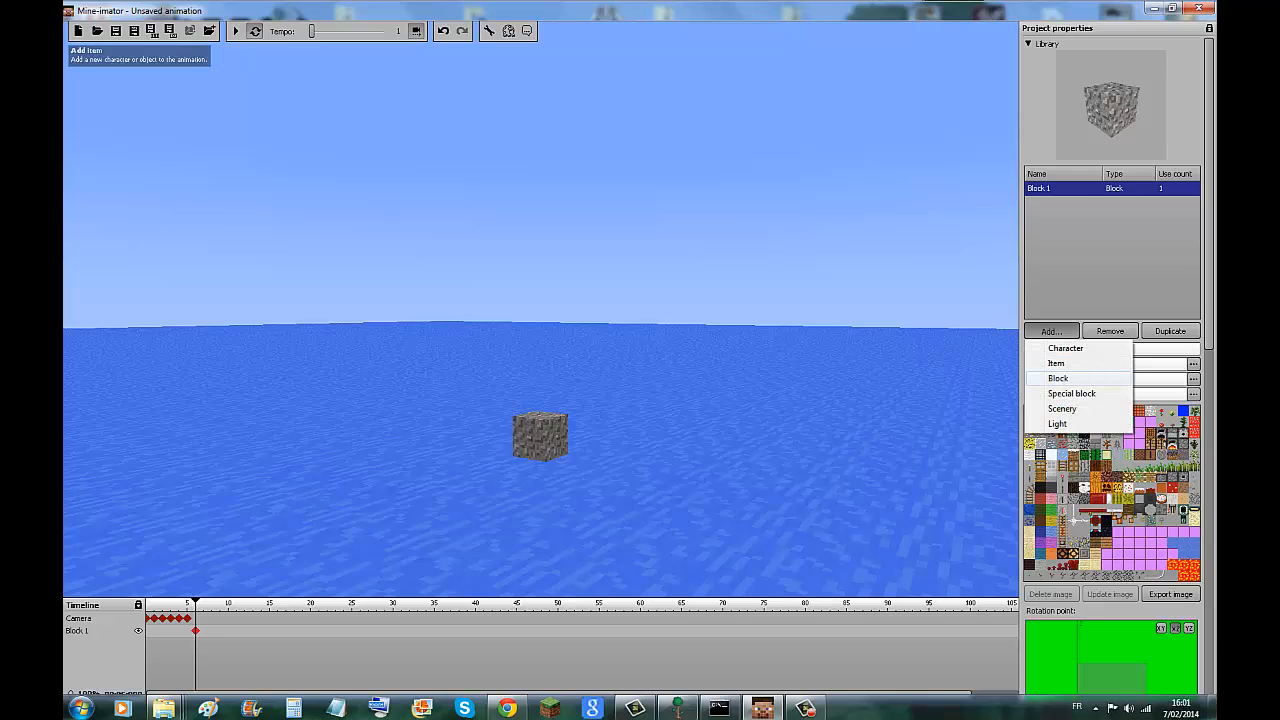
pyautogui.click(1058, 423)
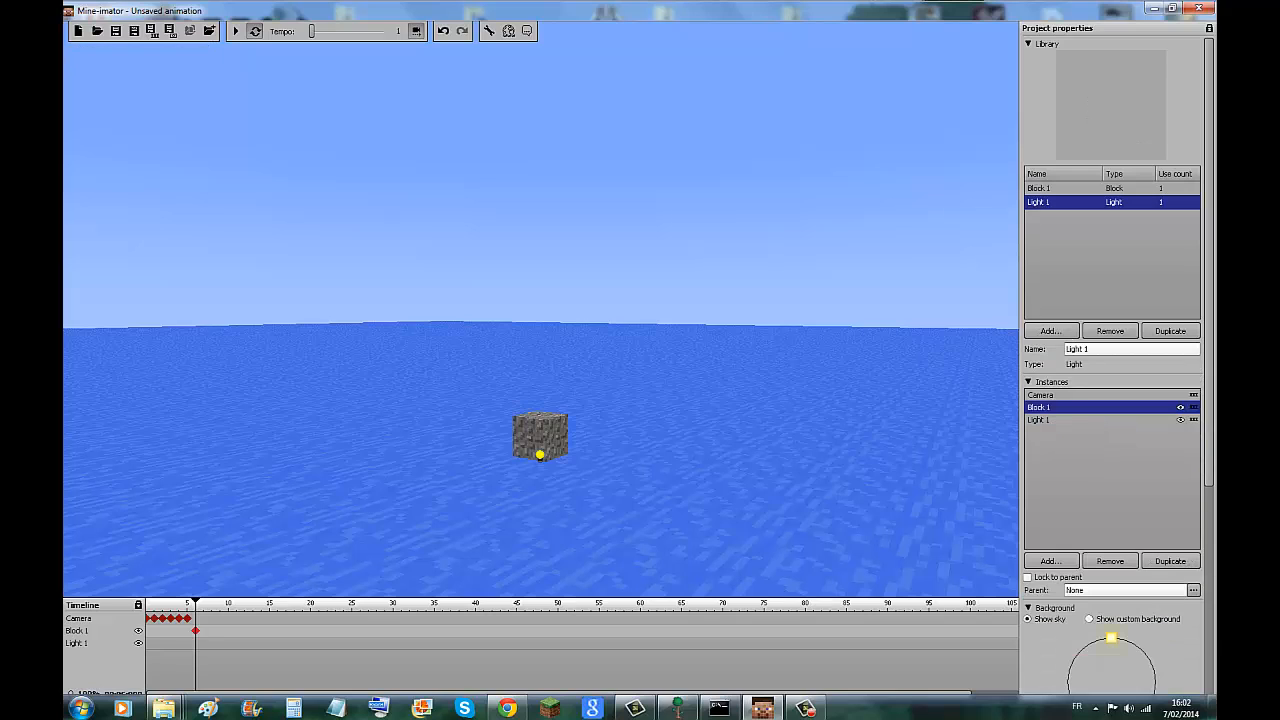
pyautogui.moveTo(780, 360); pyautogui.dragTo(762, 418)
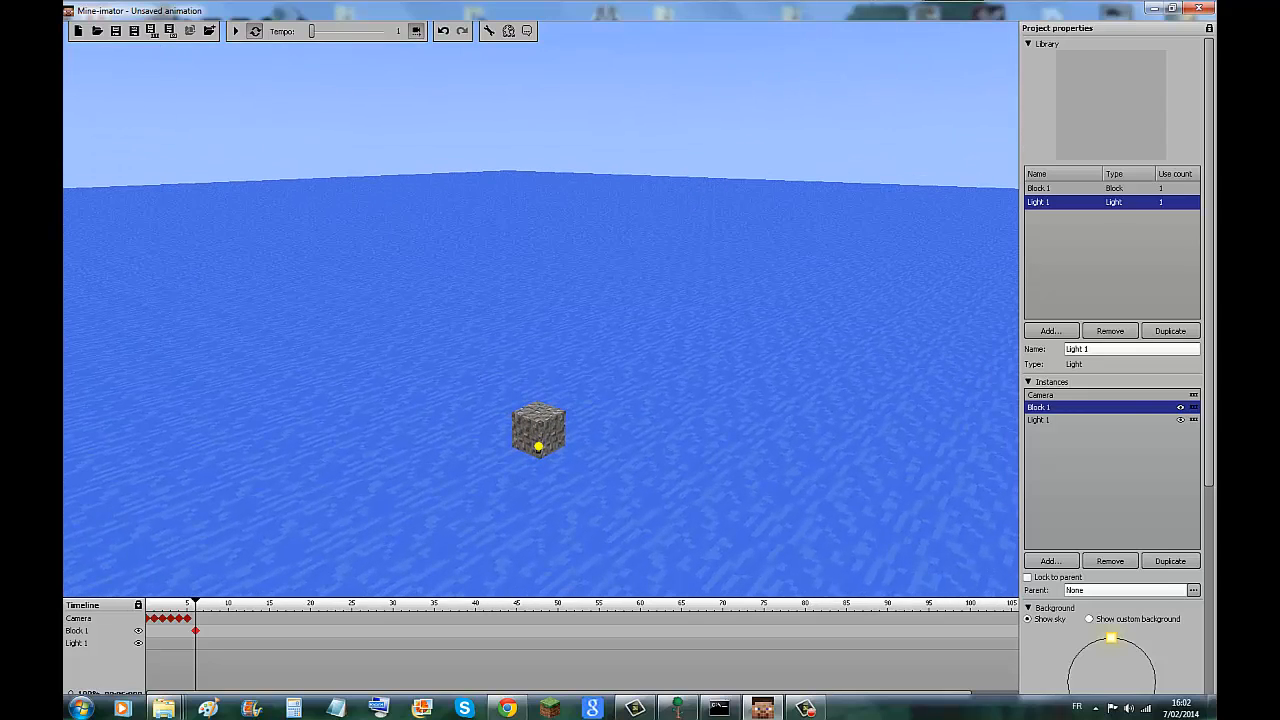
pyautogui.scroll(-4, 1112, 365)
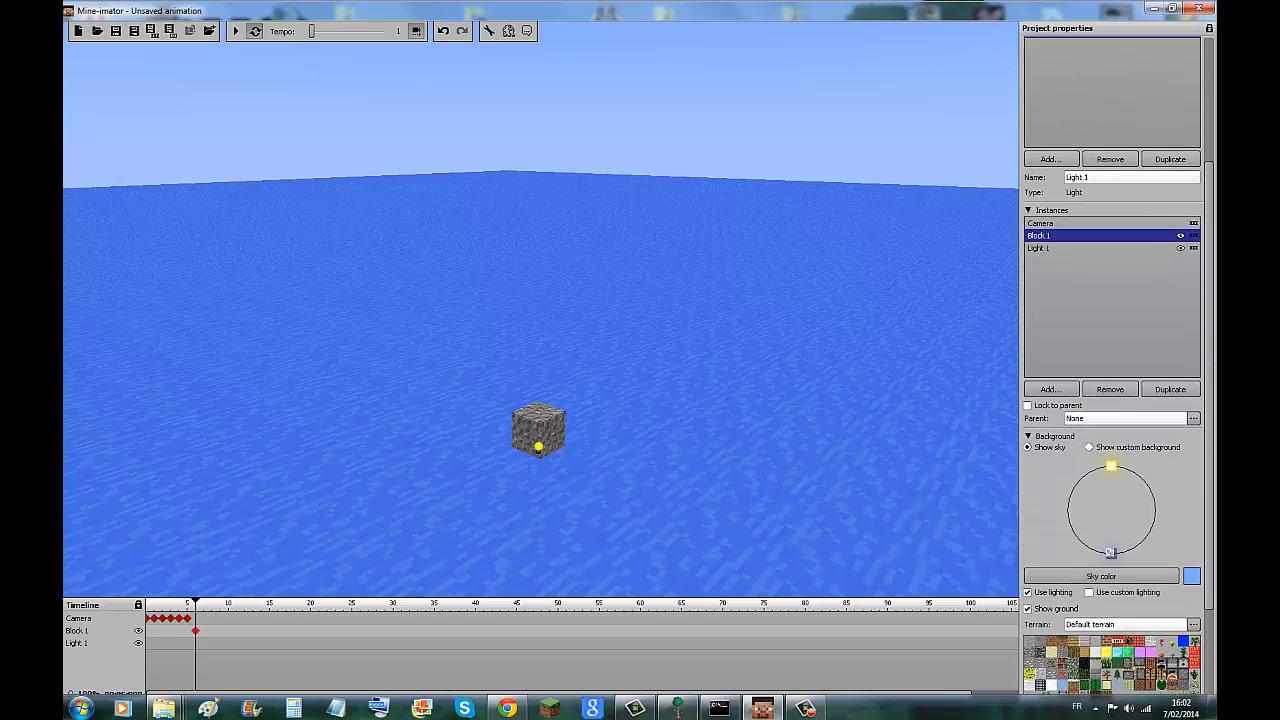
pyautogui.scroll(-3, 1112, 365)
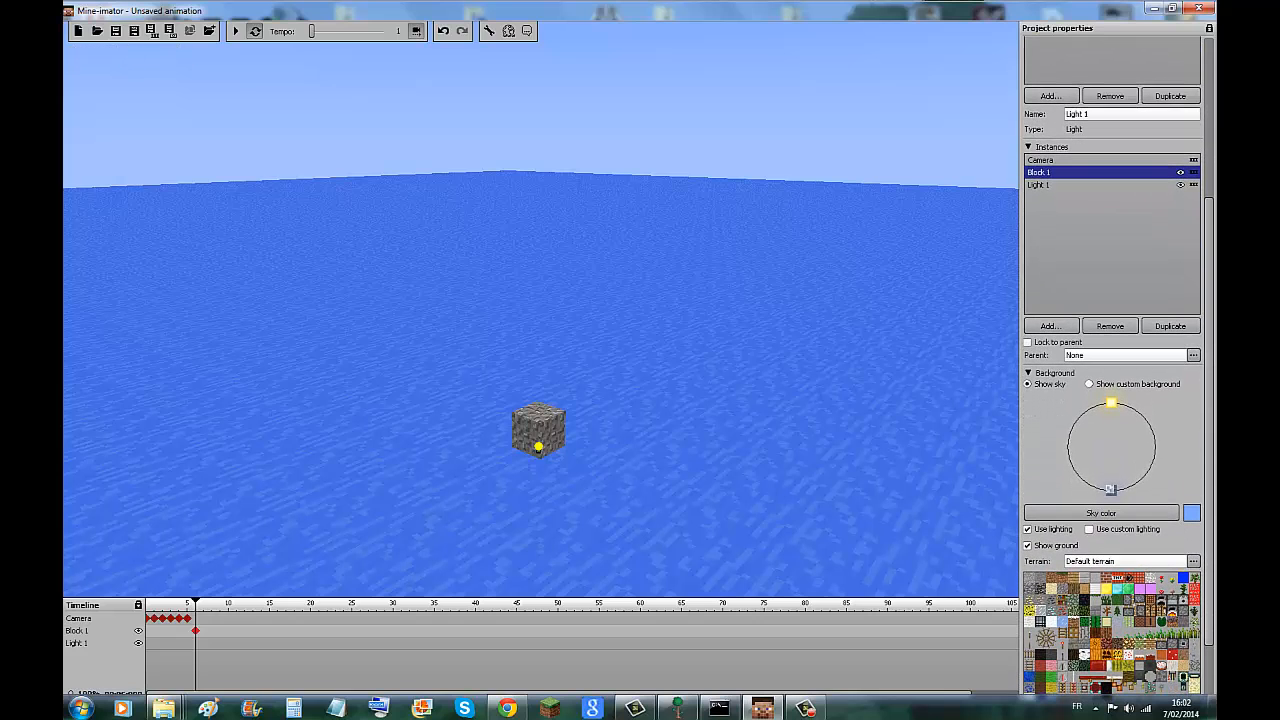
pyautogui.scroll(5, 1112, 365)
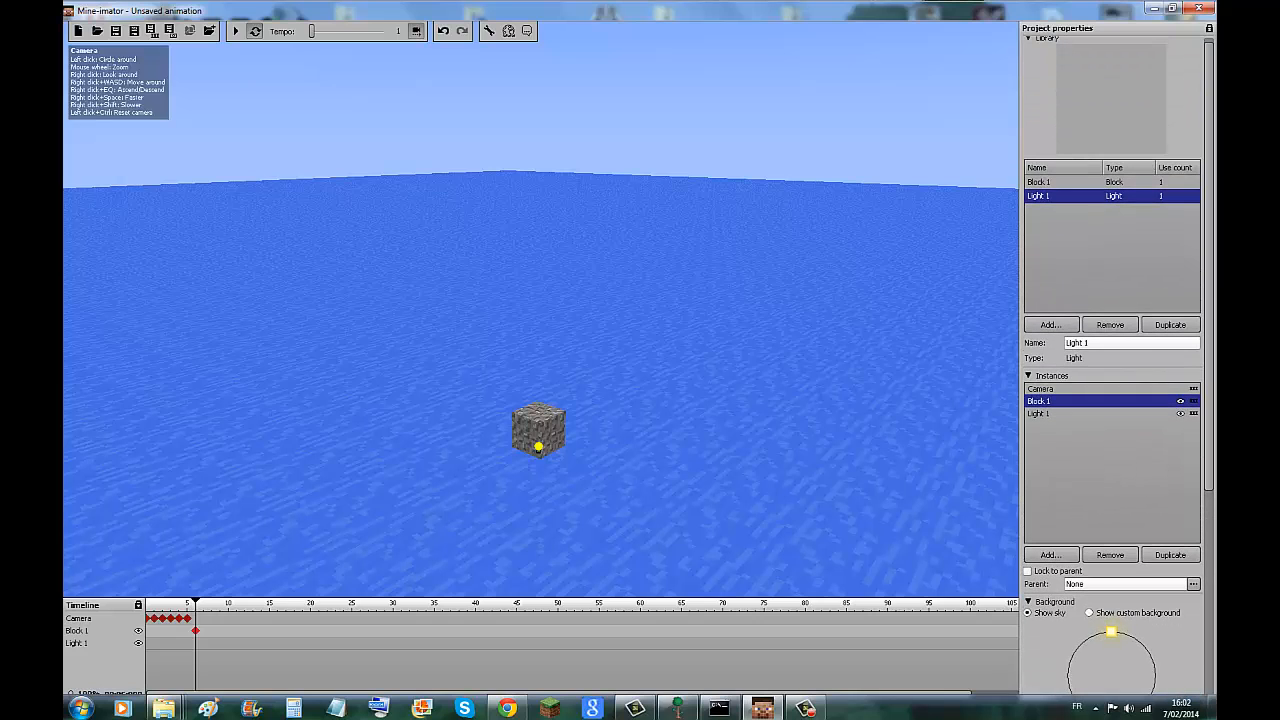
# Add a keyframe for the light at timeline position 7 and move the light along its axes around the gravel block.
pyautogui.click(204, 643)
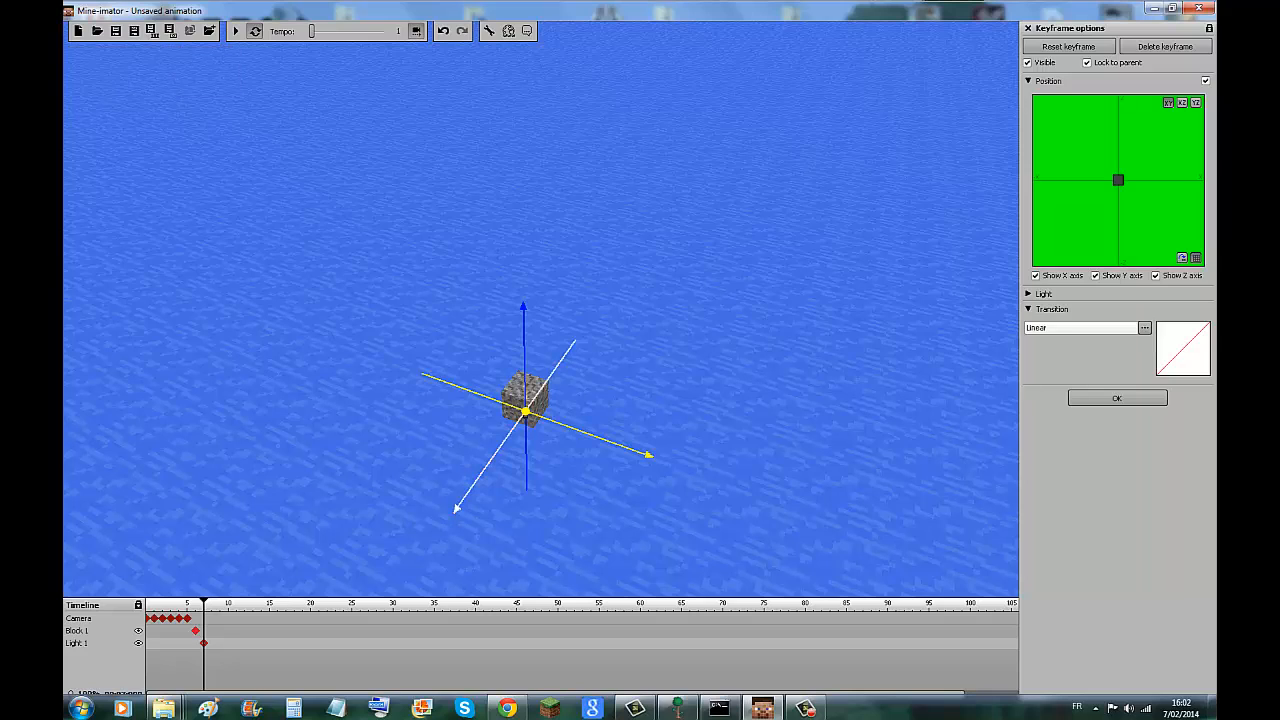
pyautogui.moveTo(468, 494); pyautogui.dragTo(477, 481)
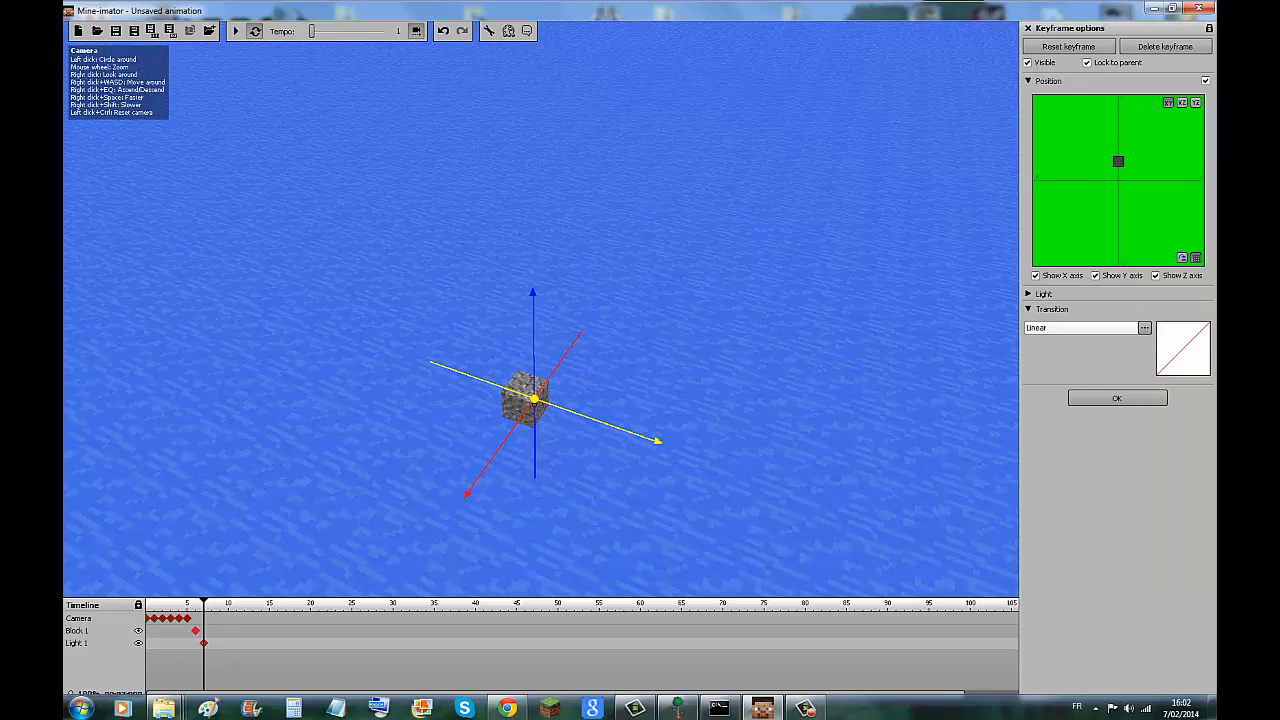
pyautogui.moveTo(533, 298); pyautogui.dragTo(533, 311)
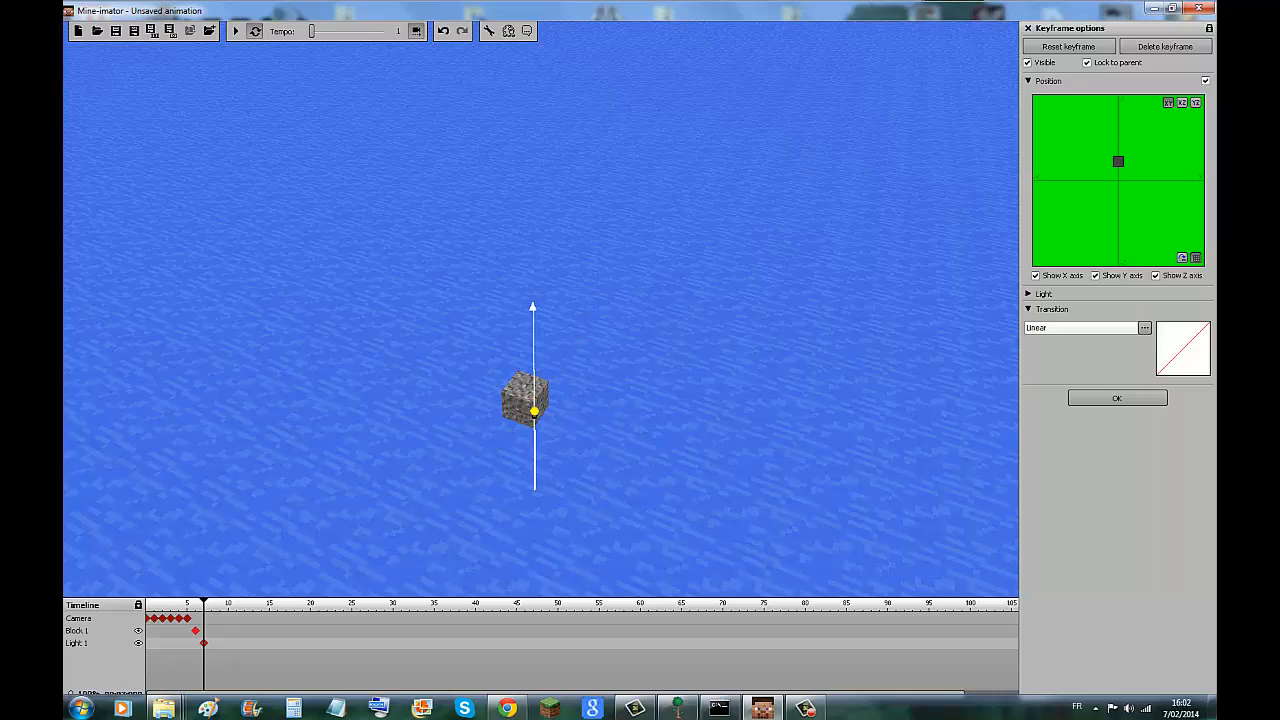
pyautogui.moveTo(656, 455)
pyautogui.mouseDown()
pyautogui.moveTo(629, 446)
pyautogui.moveTo(643, 448)
pyautogui.mouseUp()
pyautogui.moveTo(447, 500); pyautogui.dragTo(468, 473)
pyautogui.moveTo(661, 422)
pyautogui.mouseDown()
pyautogui.moveTo(638, 414)
pyautogui.moveTo(648, 417)
pyautogui.mouseUp()
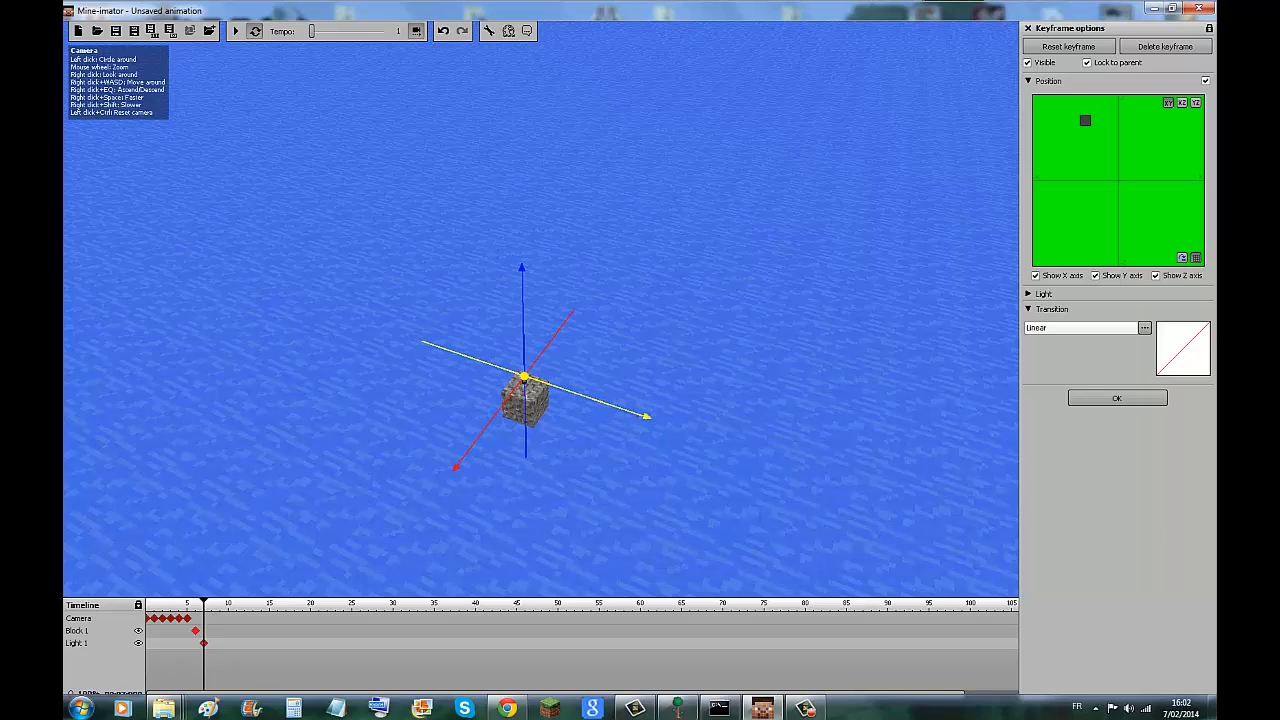
pyautogui.moveTo(521, 272); pyautogui.dragTo(522, 303)
pyautogui.moveTo(457, 516); pyautogui.dragTo(477, 483)
pyautogui.moveTo(544, 284); pyautogui.dragTo(544, 306)
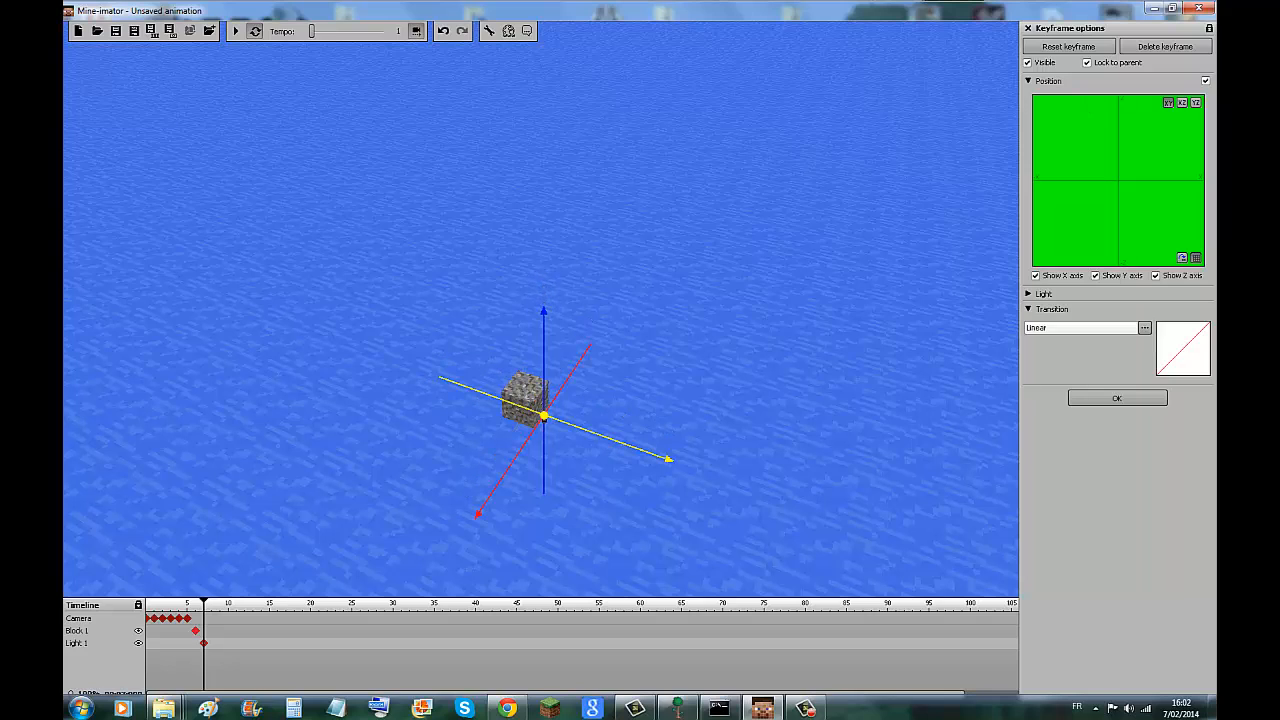
# Raise the light and shift it horizontally so it sits just above the gravel block.
pyautogui.moveTo(664, 457); pyautogui.dragTo(671, 292)
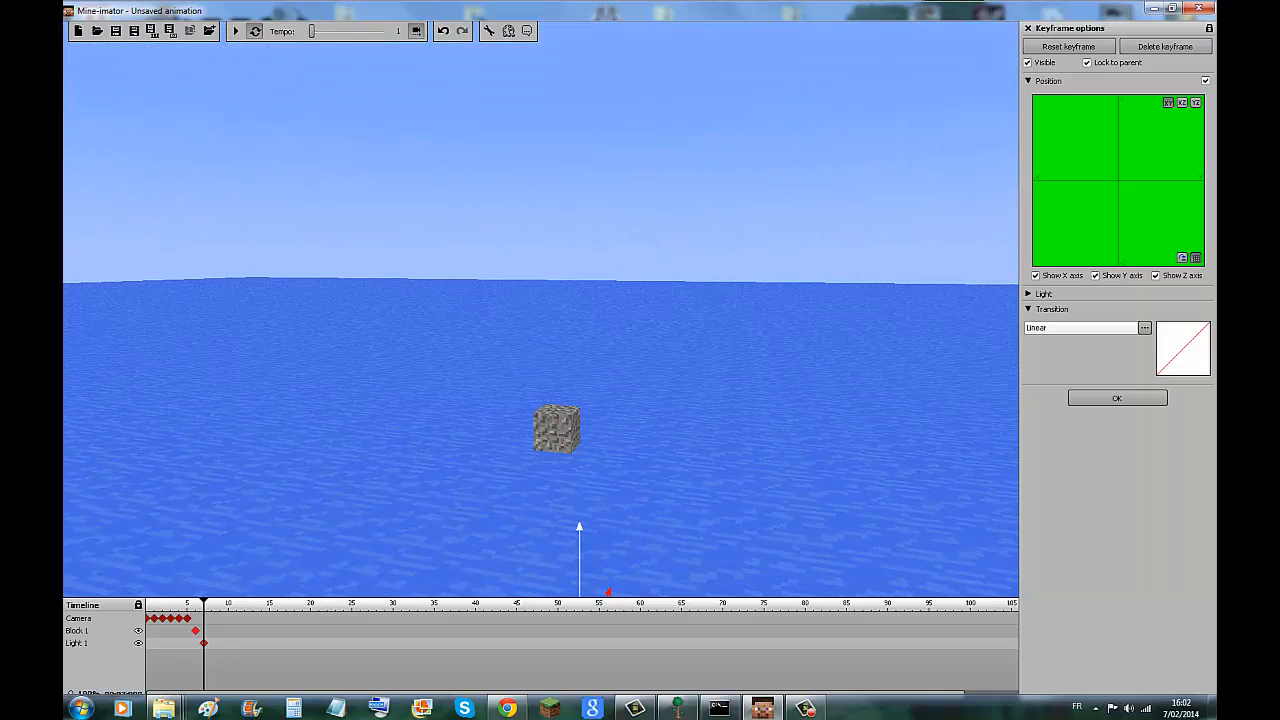
pyautogui.moveTo(579, 530); pyautogui.dragTo(580, 331)
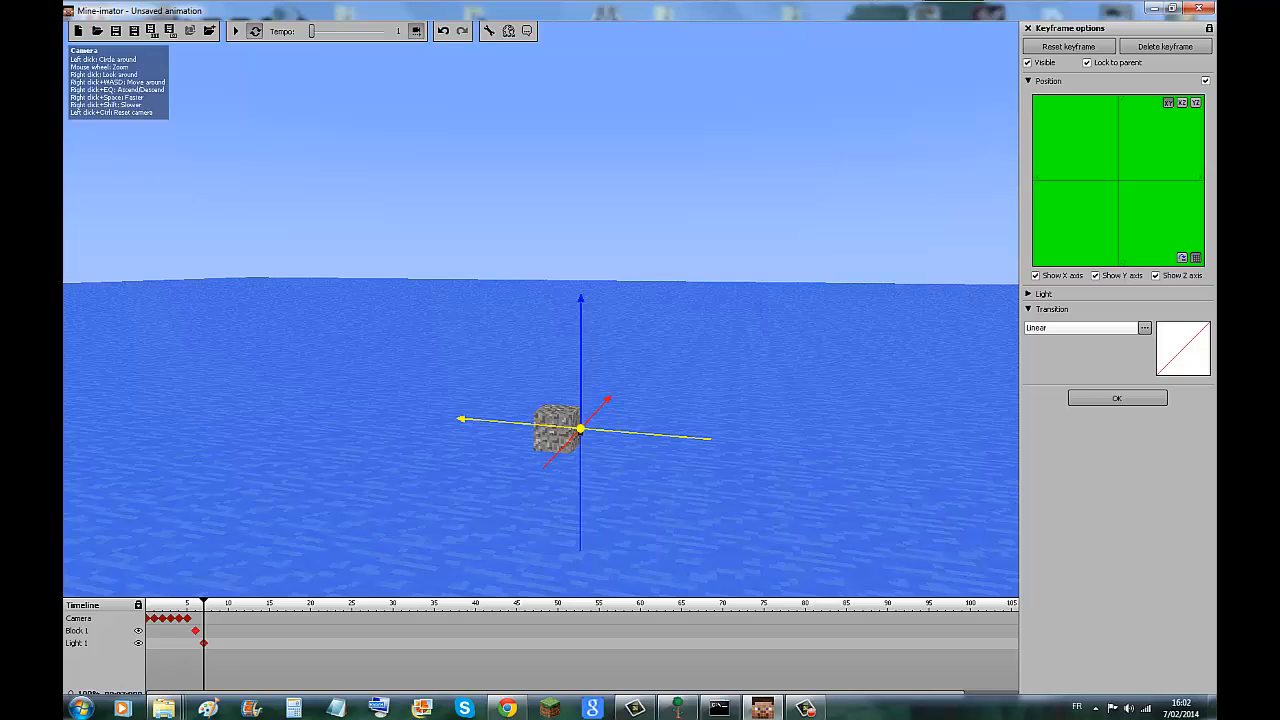
pyautogui.moveTo(640, 433)
pyautogui.mouseDown()
pyautogui.moveTo(614, 432)
pyautogui.moveTo(586, 399)
pyautogui.moveTo(601, 384)
pyautogui.mouseUp()
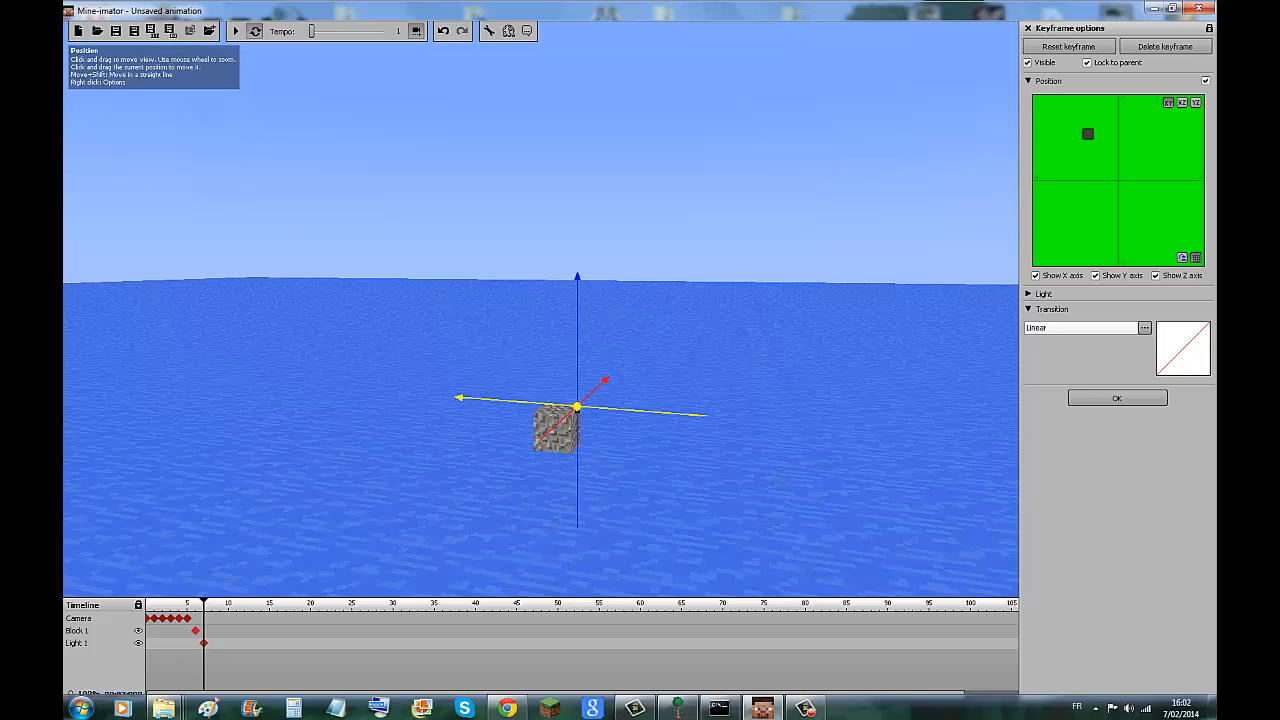
pyautogui.moveTo(1118, 181); pyautogui.dragTo(1113, 183)
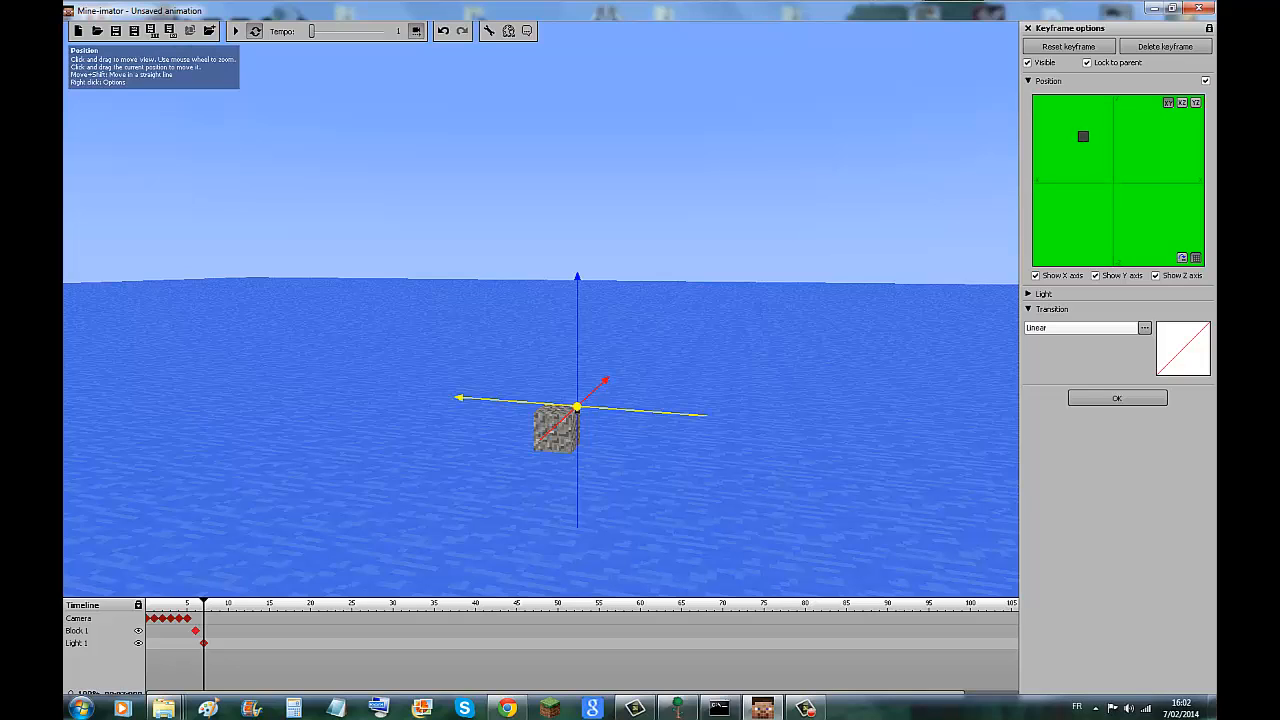
pyautogui.moveTo(1083, 136)
pyautogui.mouseDown()
pyautogui.moveTo(1089, 163)
pyautogui.moveTo(1111, 191)
pyautogui.moveTo(1117, 182)
pyautogui.mouseUp()
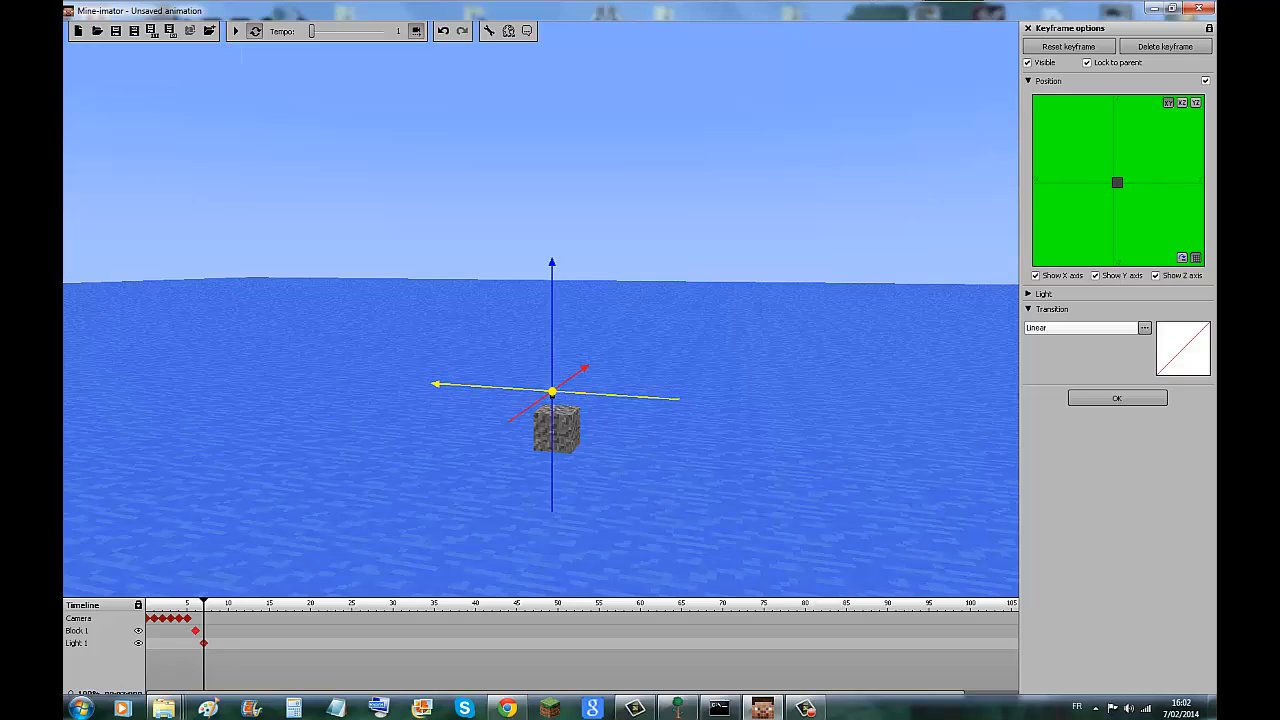
# Close the light's keyframe options and rotate the sun down toward the horizon to darken the scene.
pyautogui.click(1117, 398)
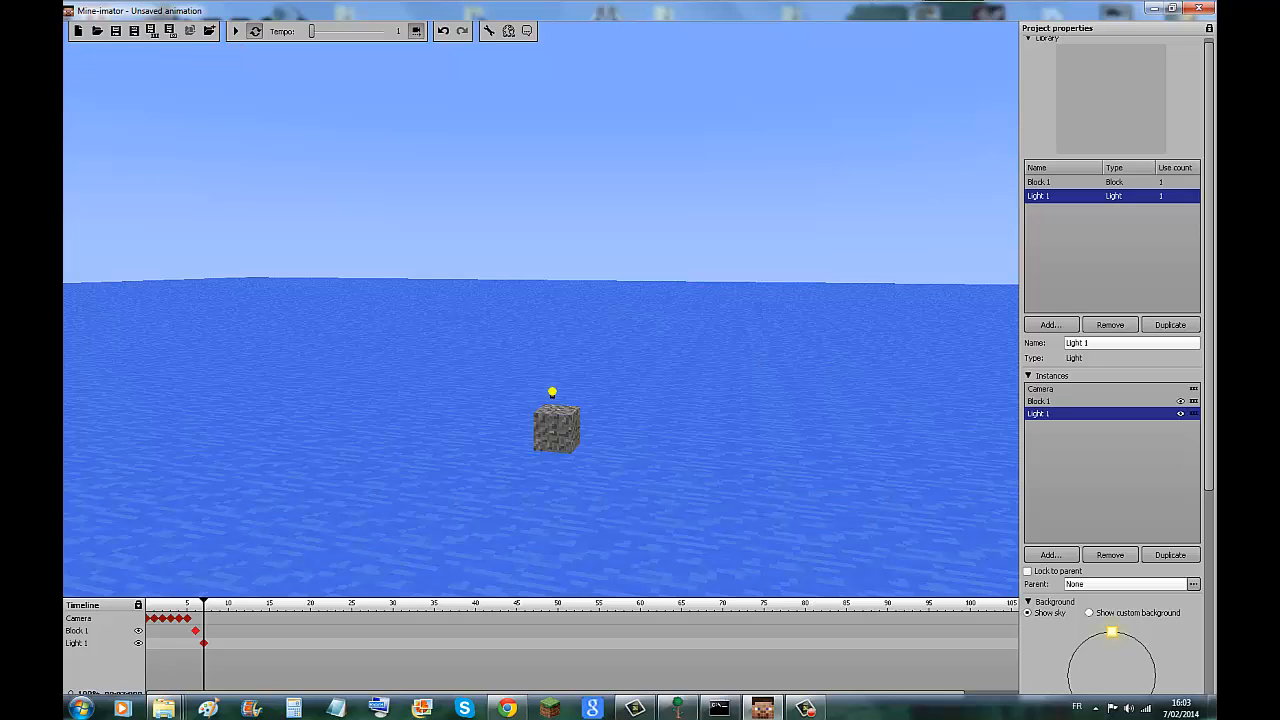
pyautogui.moveTo(1143, 646)
pyautogui.mouseDown()
pyautogui.moveTo(1073, 693)
pyautogui.moveTo(1069, 662)
pyautogui.moveTo(1097, 633)
pyautogui.moveTo(1067, 667)
pyautogui.mouseUp()
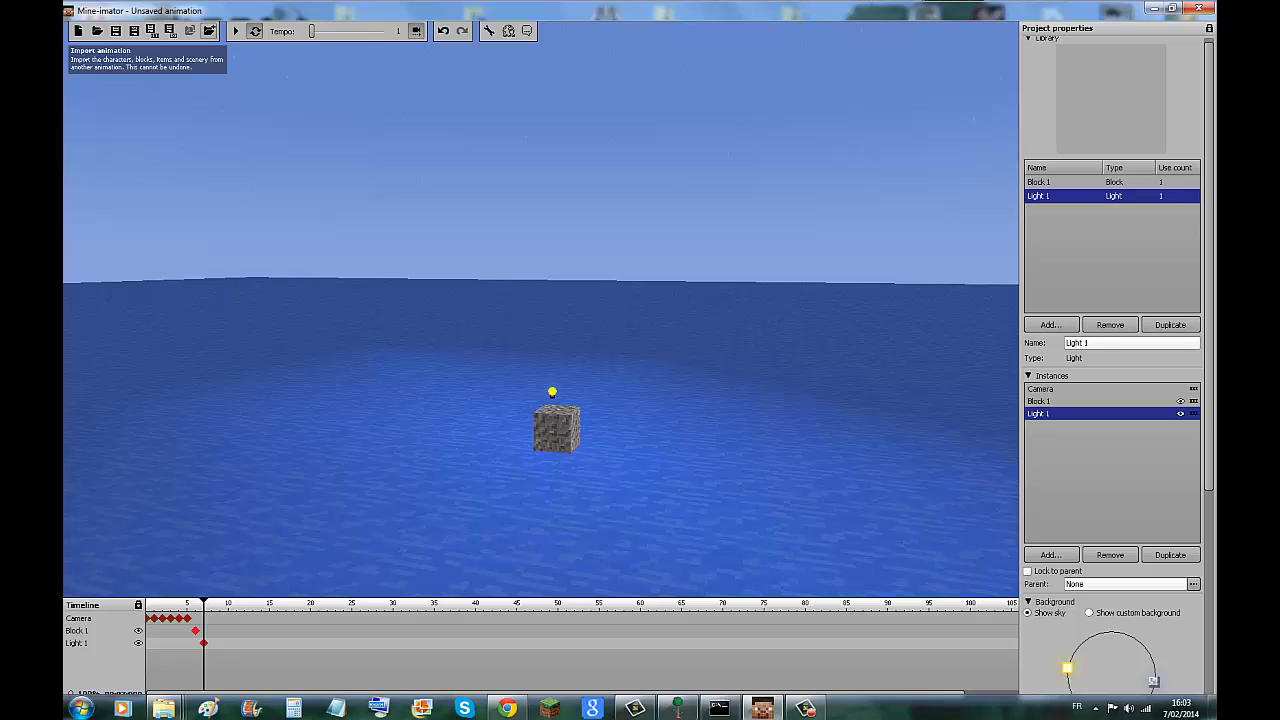
# Import the Disco.mani animation from the Disco folder inside Animations into the current project.
pyautogui.click(209, 30)
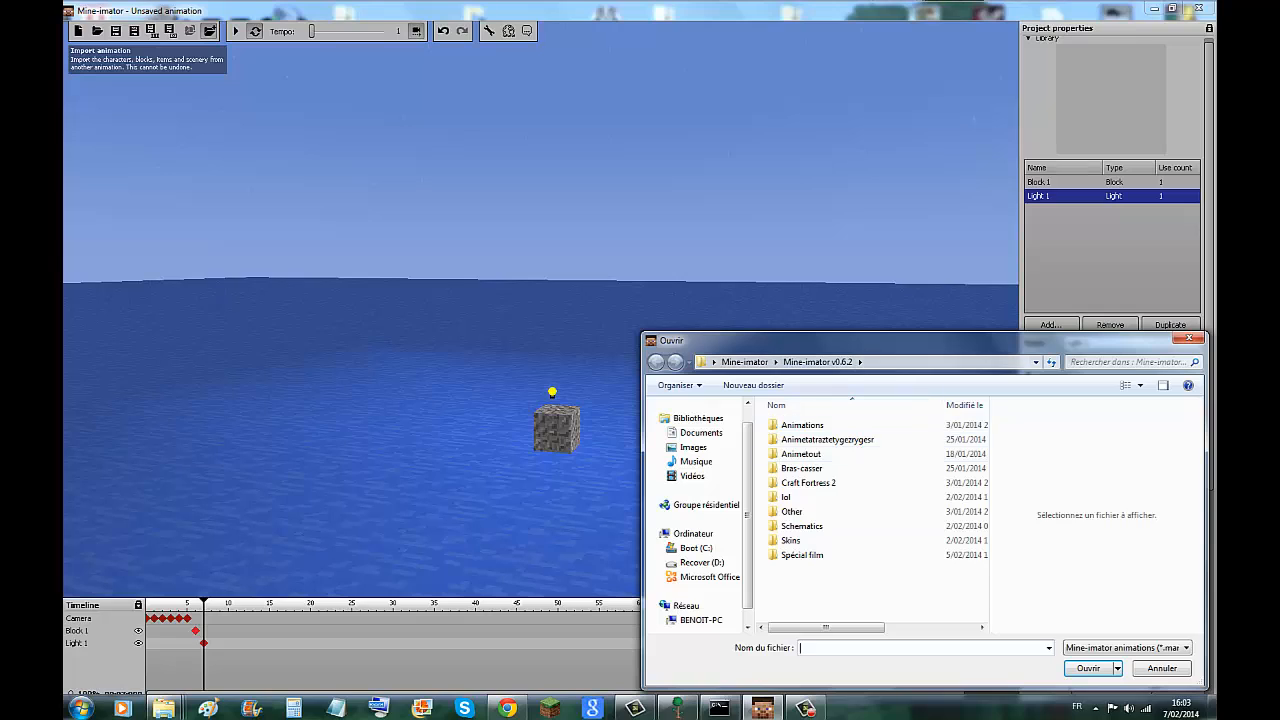
pyautogui.moveTo(810, 483); pyautogui.dragTo(812, 497)
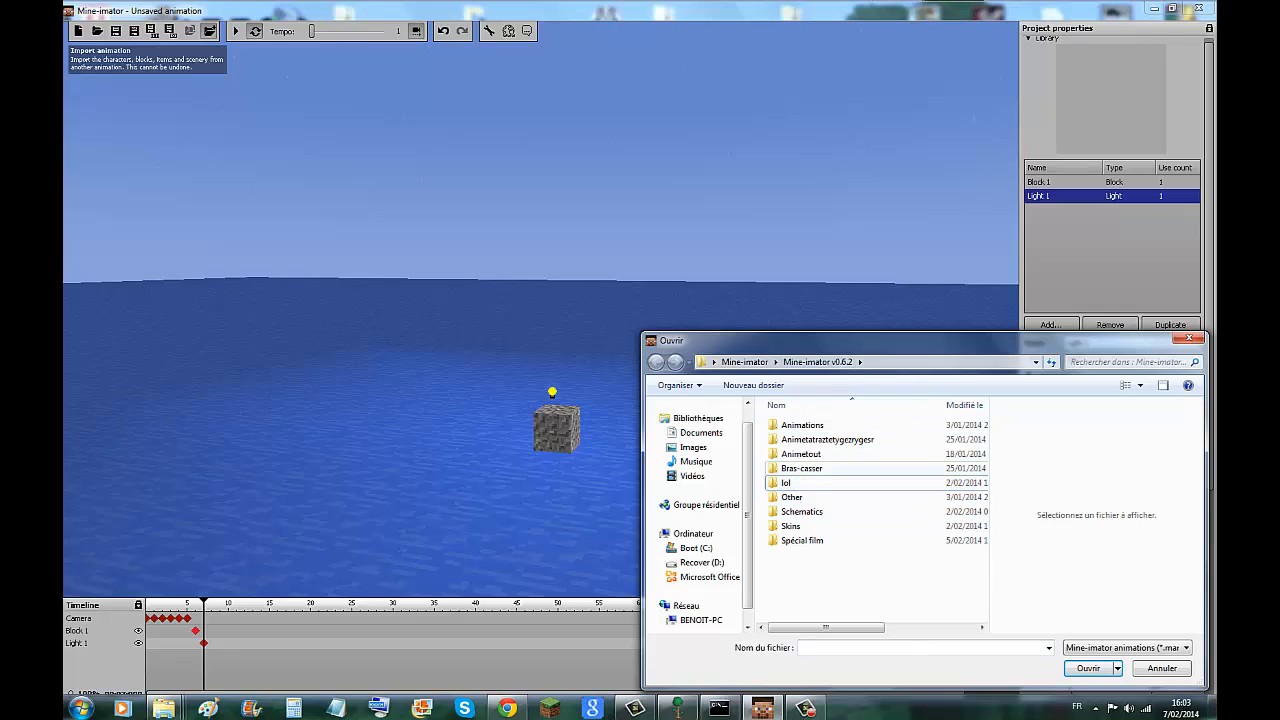
pyautogui.click(804, 512)
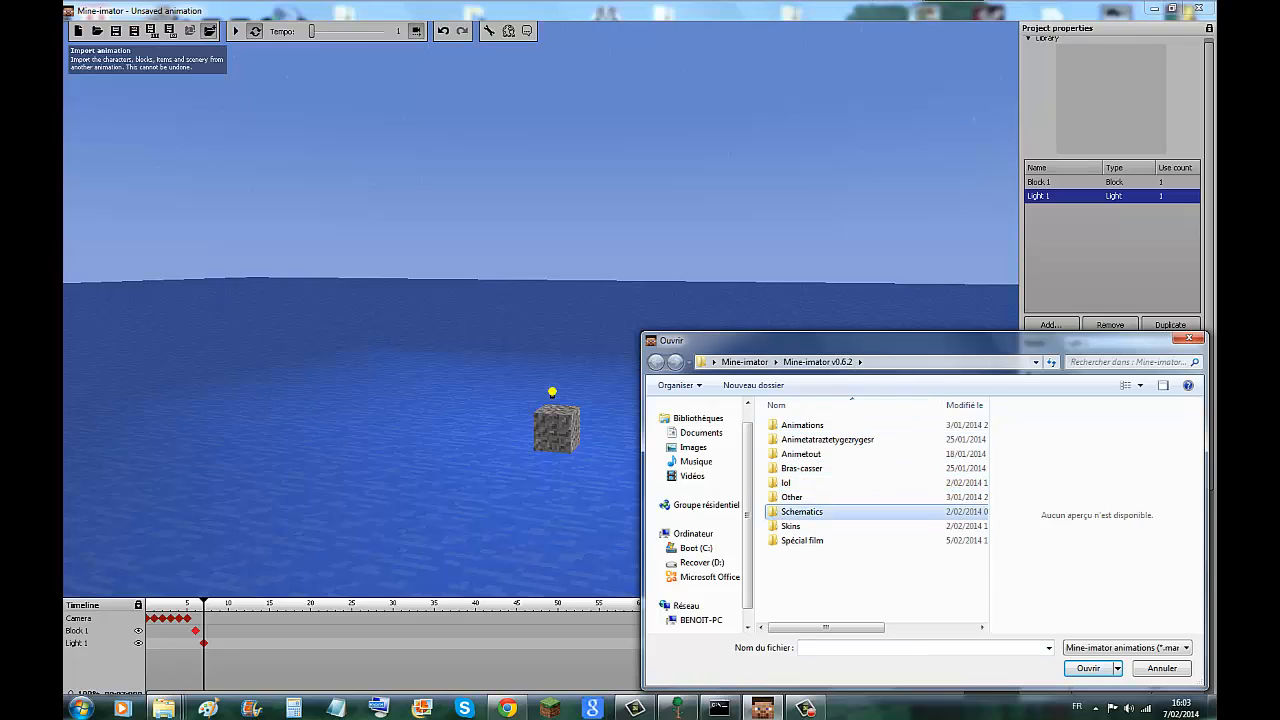
pyautogui.click(804, 540)
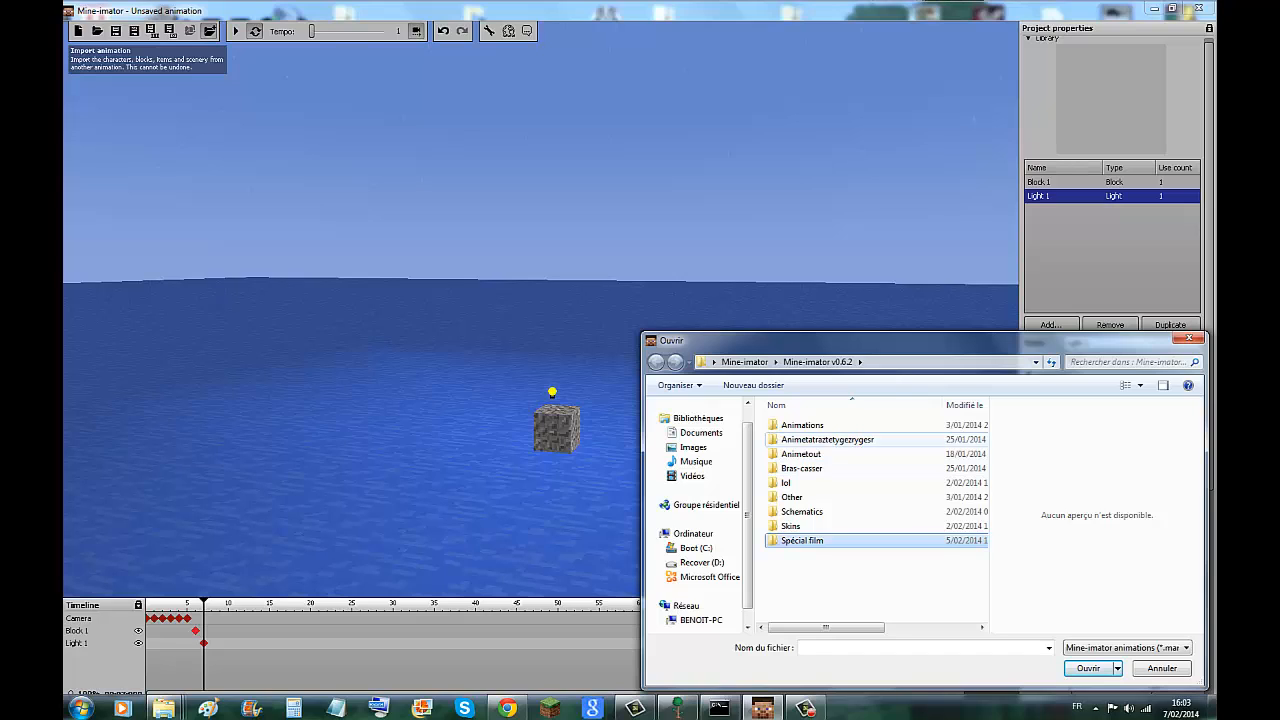
pyautogui.click(828, 440)
pyautogui.click(828, 440)
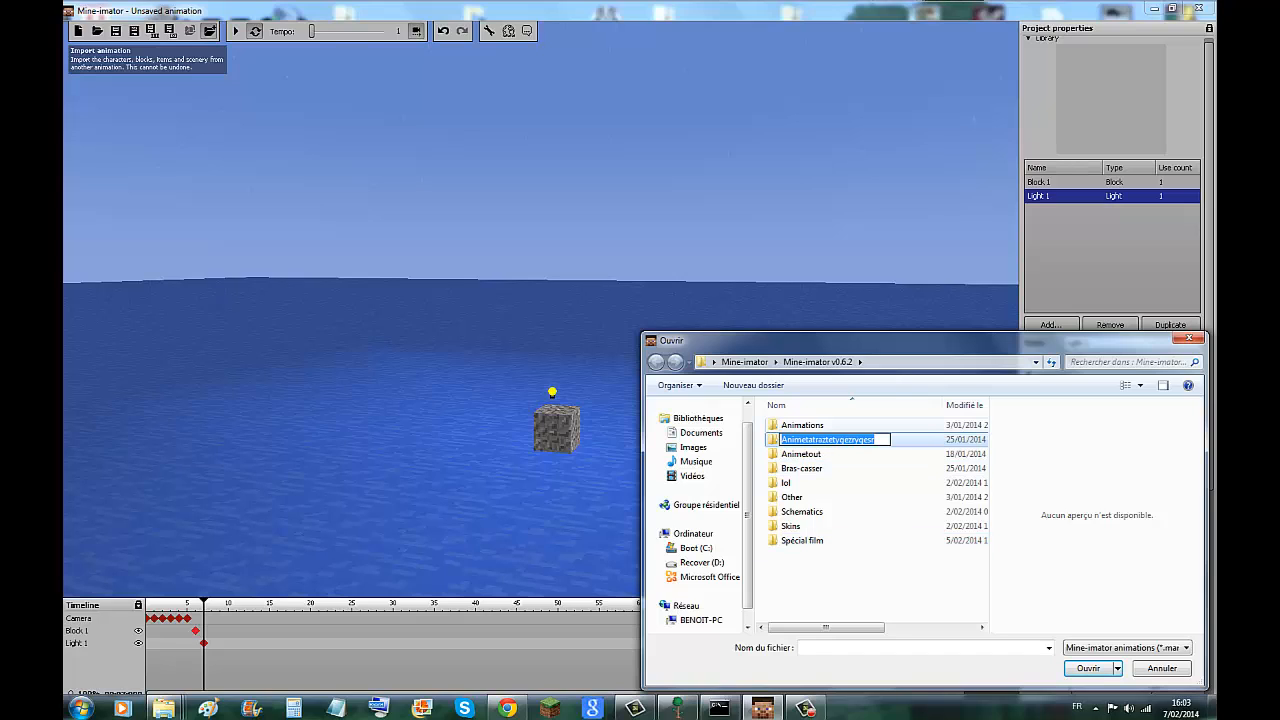
pyautogui.doubleClick(804, 425)
pyautogui.doubleClick(804, 425)
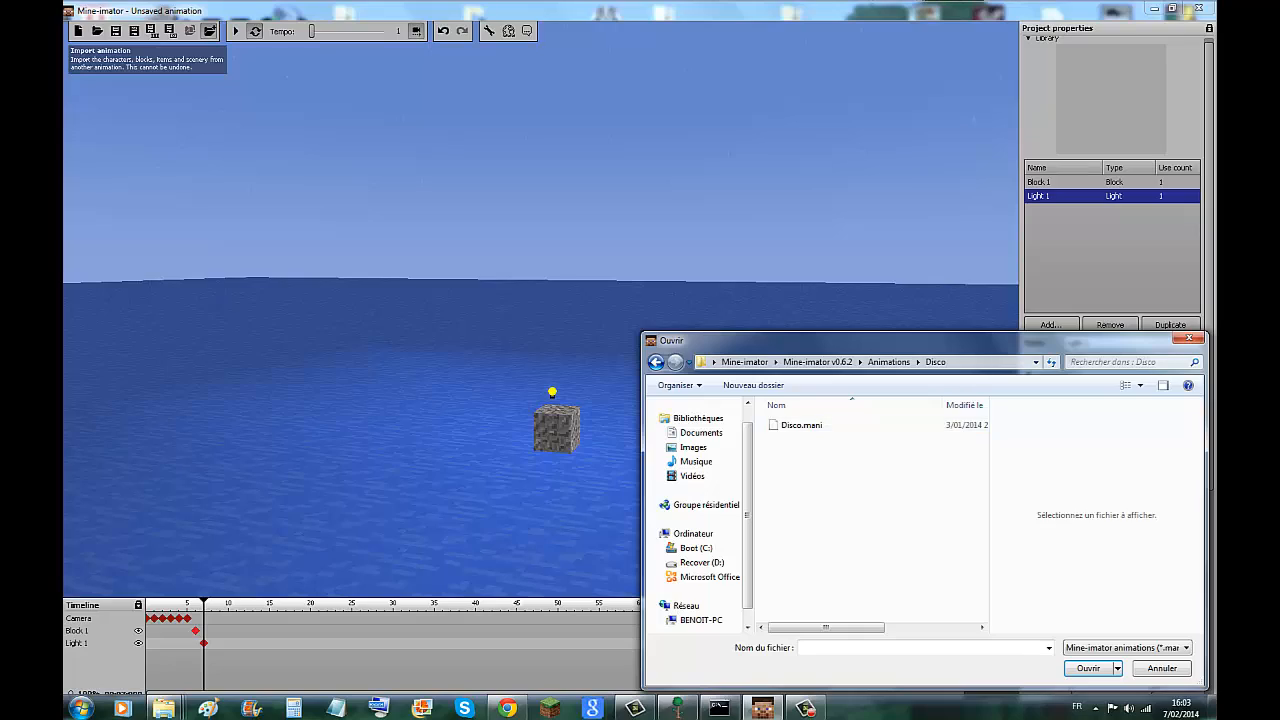
pyautogui.doubleClick(801, 425)
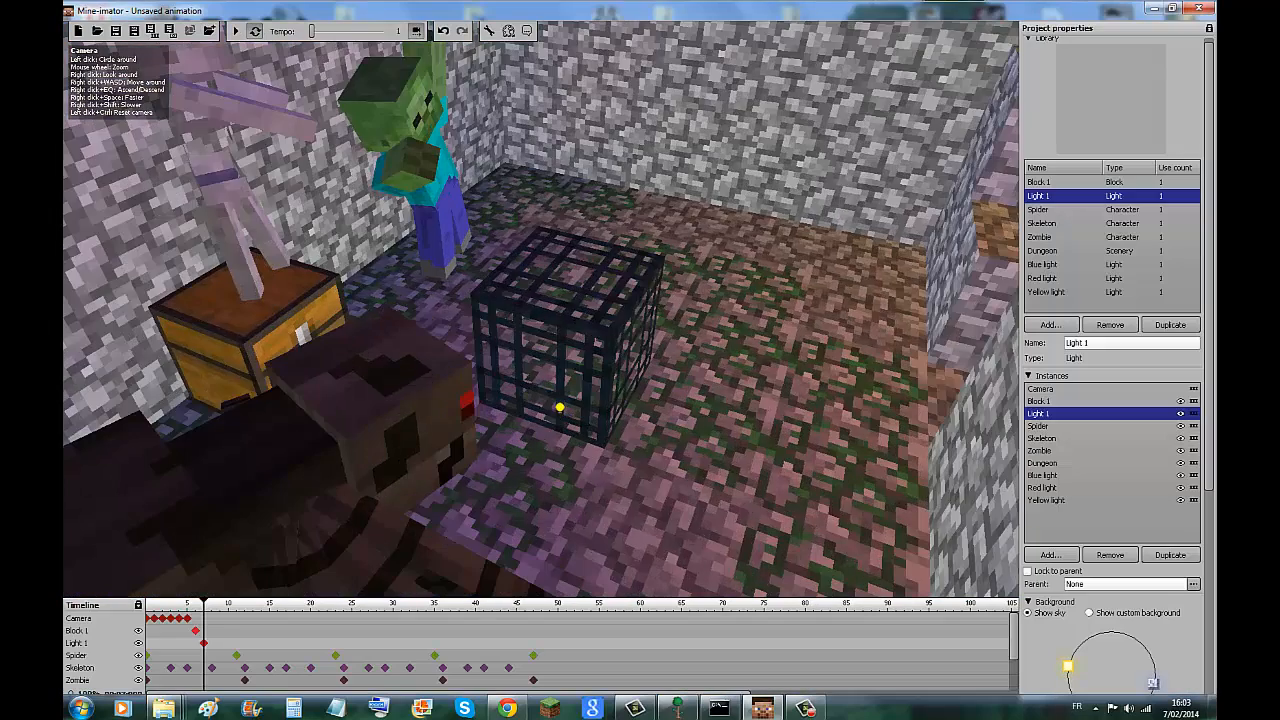
# Examine the imported dungeon from outside and inside, including its spider, skeleton and zombie.
pyautogui.moveTo(540, 310); pyautogui.dragTo(240, 255, button='right')
pyautogui.scroll(4, 540, 310)
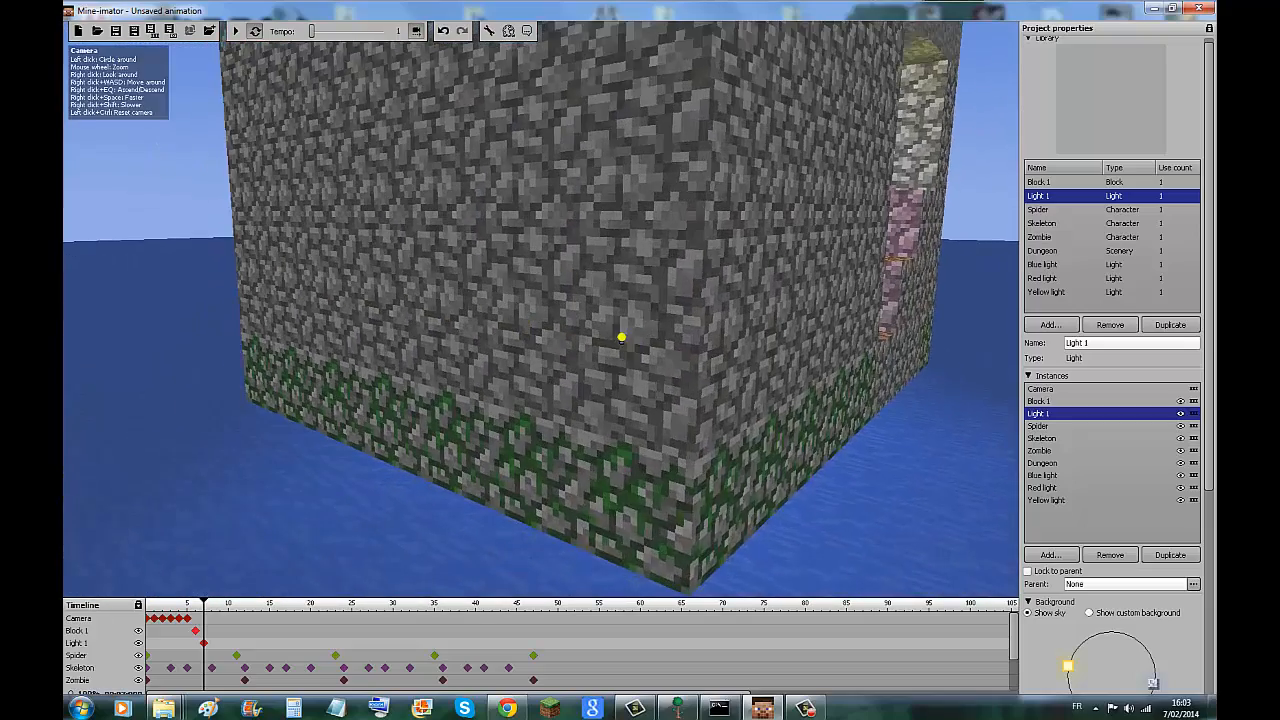
pyautogui.moveTo(540, 310); pyautogui.dragTo(550, 260, button='right')
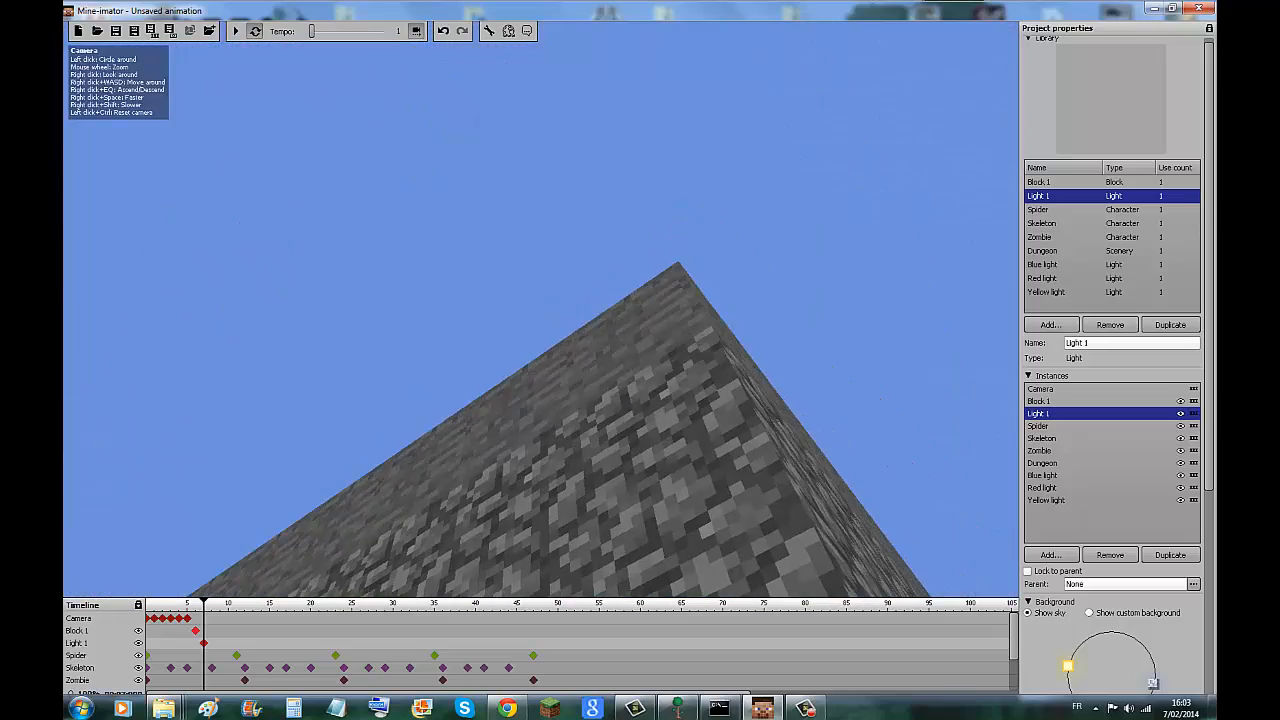
pyautogui.moveTo(540, 310); pyautogui.dragTo(520, 200, button='right')
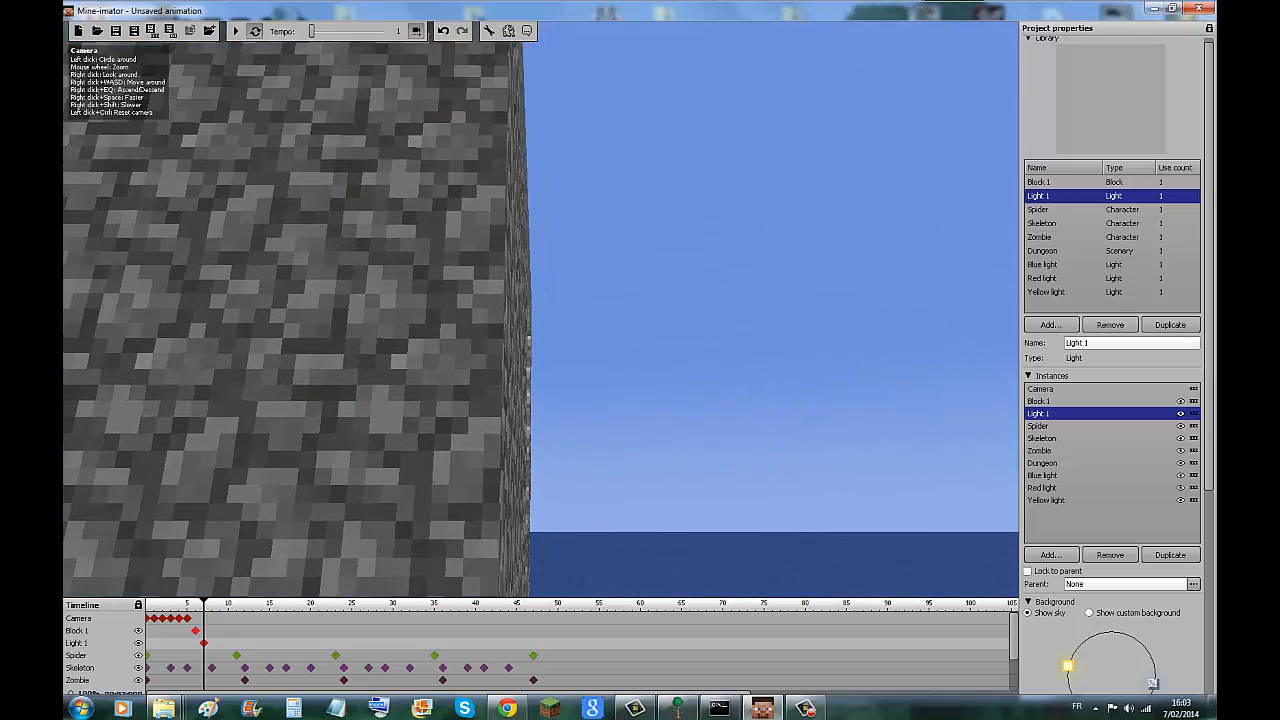
pyautogui.moveTo(540, 310); pyautogui.dragTo(560, 390, button='right')
pyautogui.moveTo(540, 310); pyautogui.dragTo(404, 292, button='right')
pyautogui.press('w')
pyautogui.press('q')
pyautogui.press('w')
pyautogui.press('w')
pyautogui.scroll(-4, 540, 310)
pyautogui.scroll(2, 540, 310)
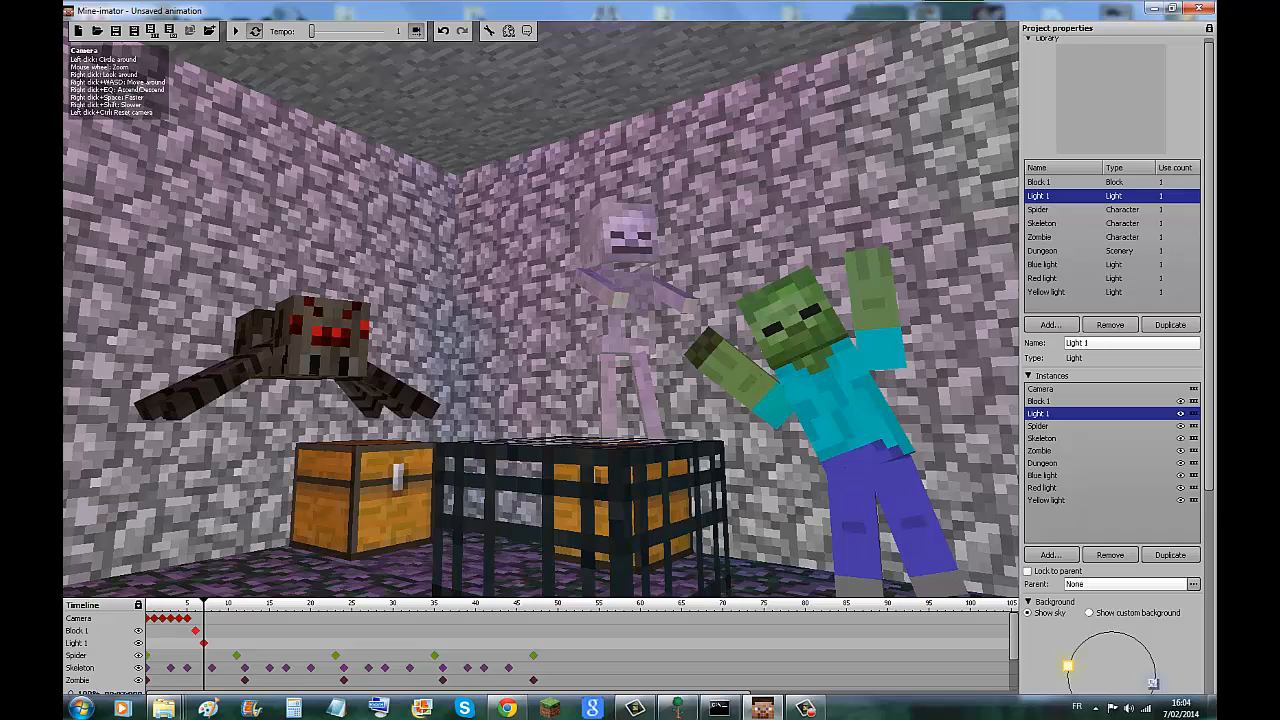
# Preview the imported animation in two short playbacks, pausing after each one.
pyautogui.click(236, 31)
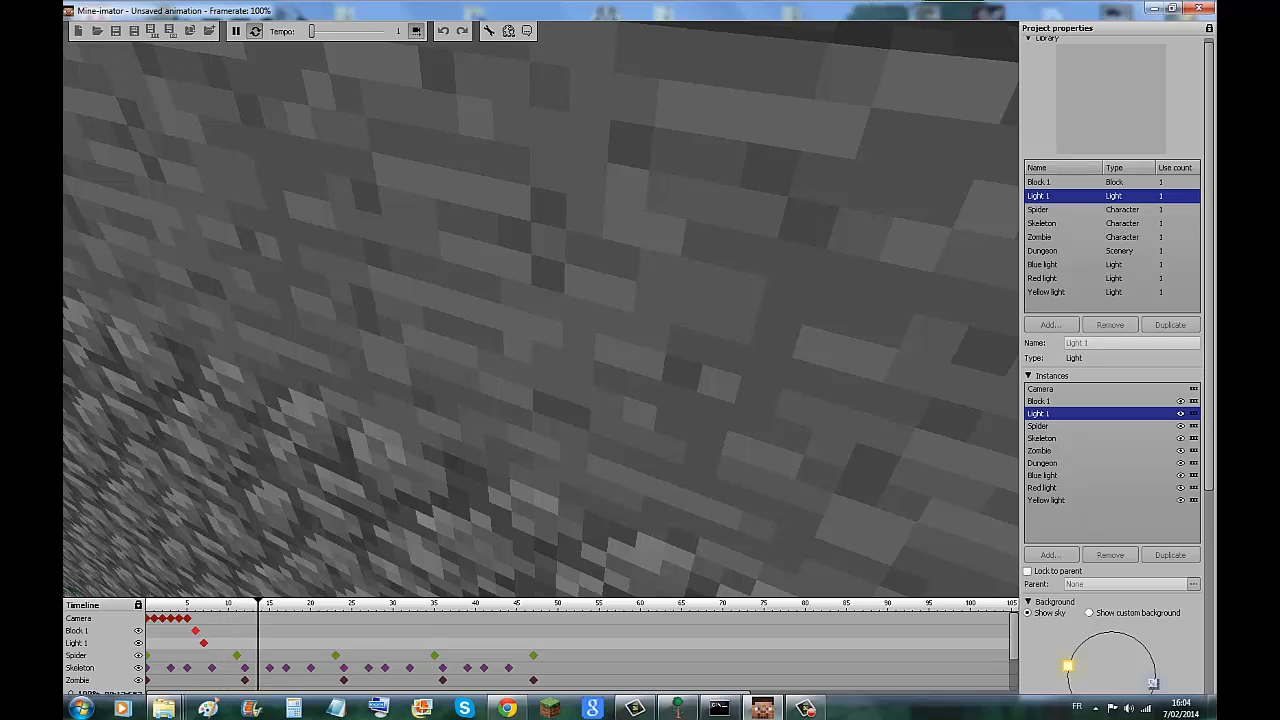
pyautogui.click(236, 31)
pyautogui.moveTo(480, 300)
pyautogui.mouseDown()
pyautogui.moveTo(700, 300)
pyautogui.moveTo(465, 300)
pyautogui.mouseUp()
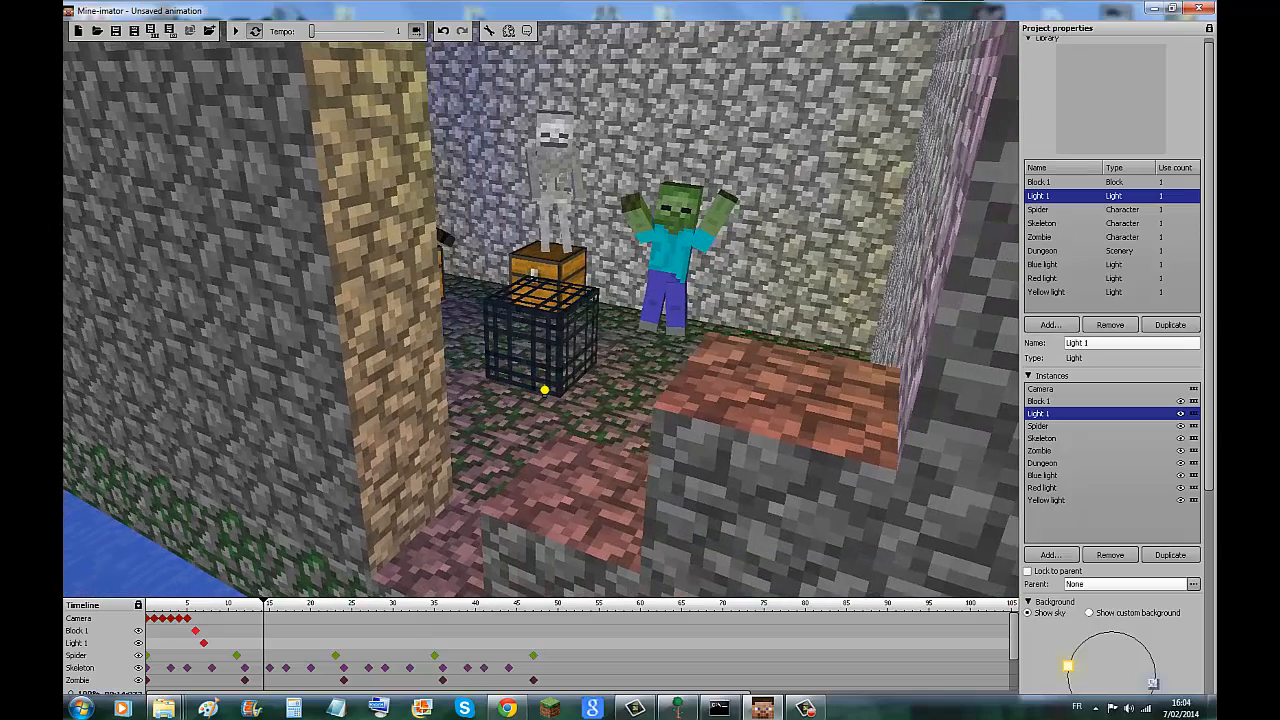
pyautogui.press('space')
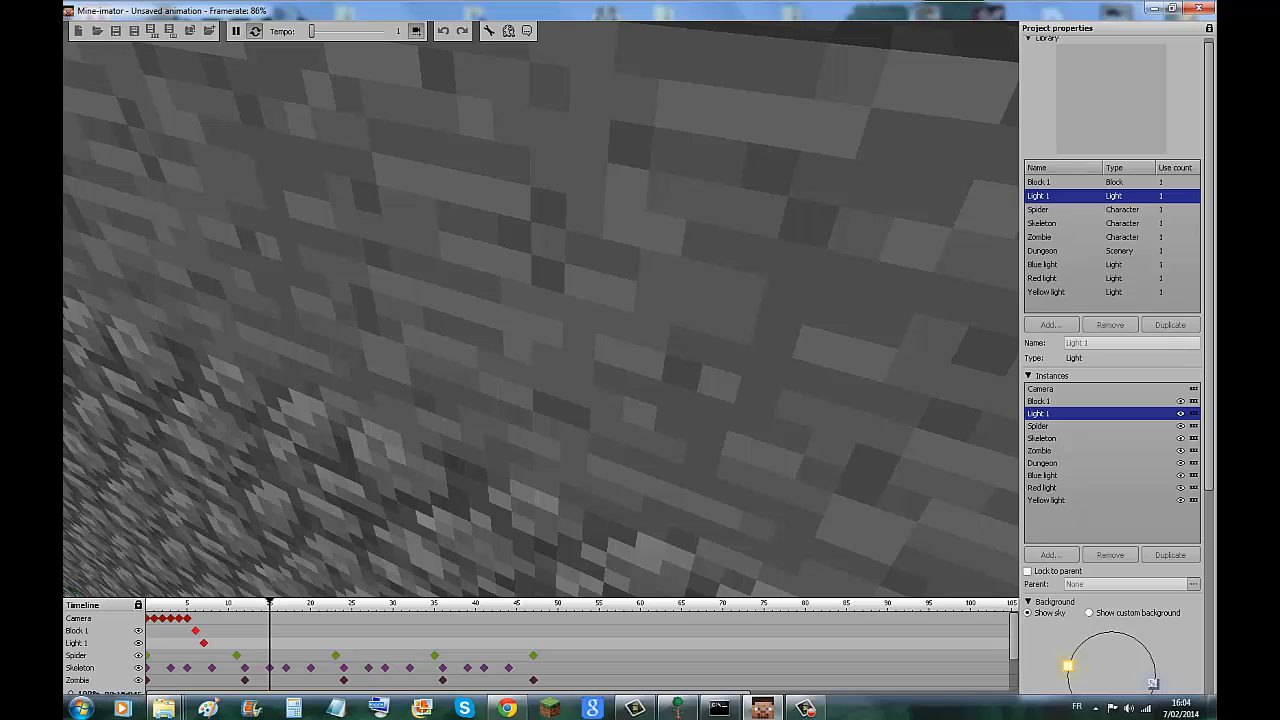
pyautogui.press('space')
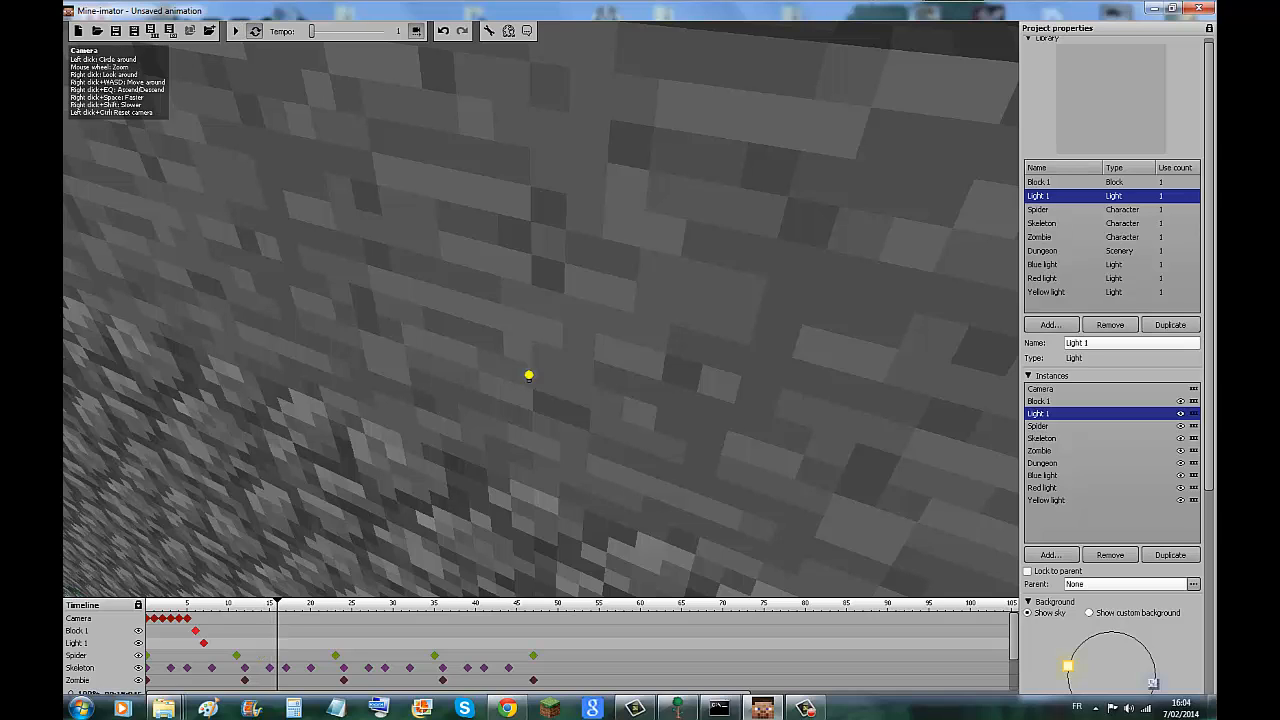
# Inspect the dungeon characters again and hide the camera's track from the timeline.
pyautogui.moveTo(1209, 264); pyautogui.dragTo(1209, 268)
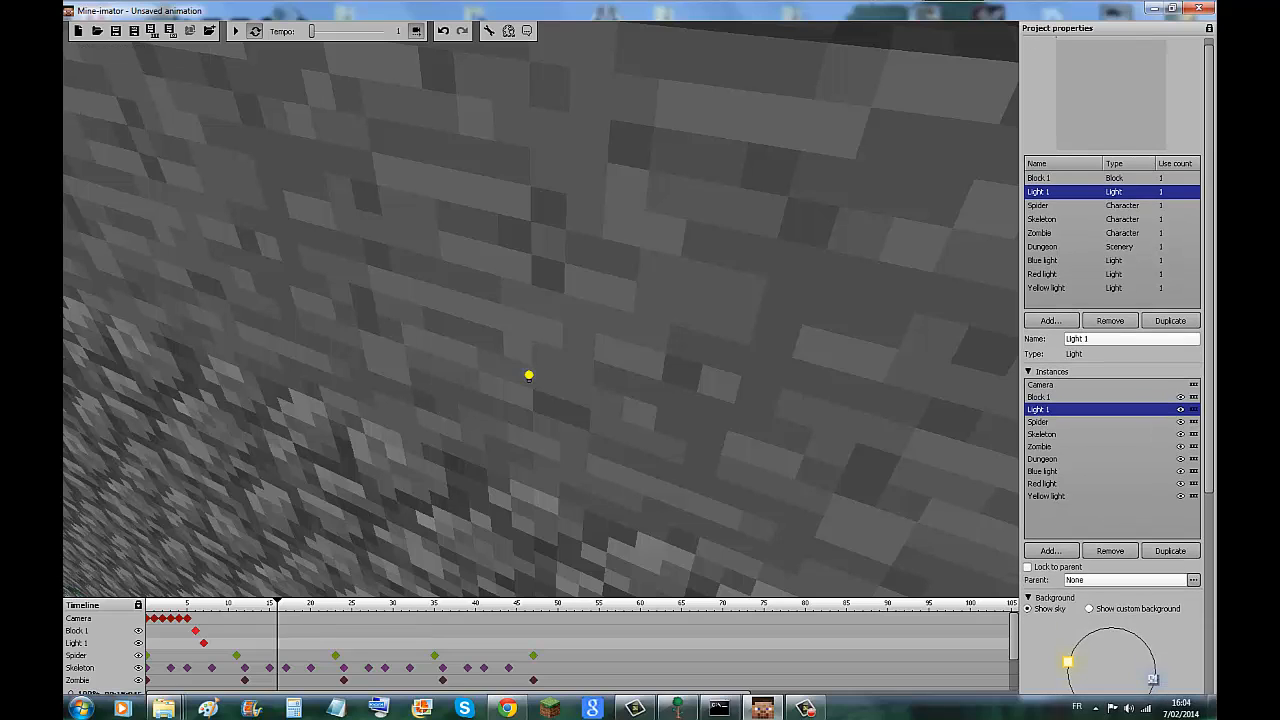
pyautogui.moveTo(180, 598); pyautogui.dragTo(180, 695)
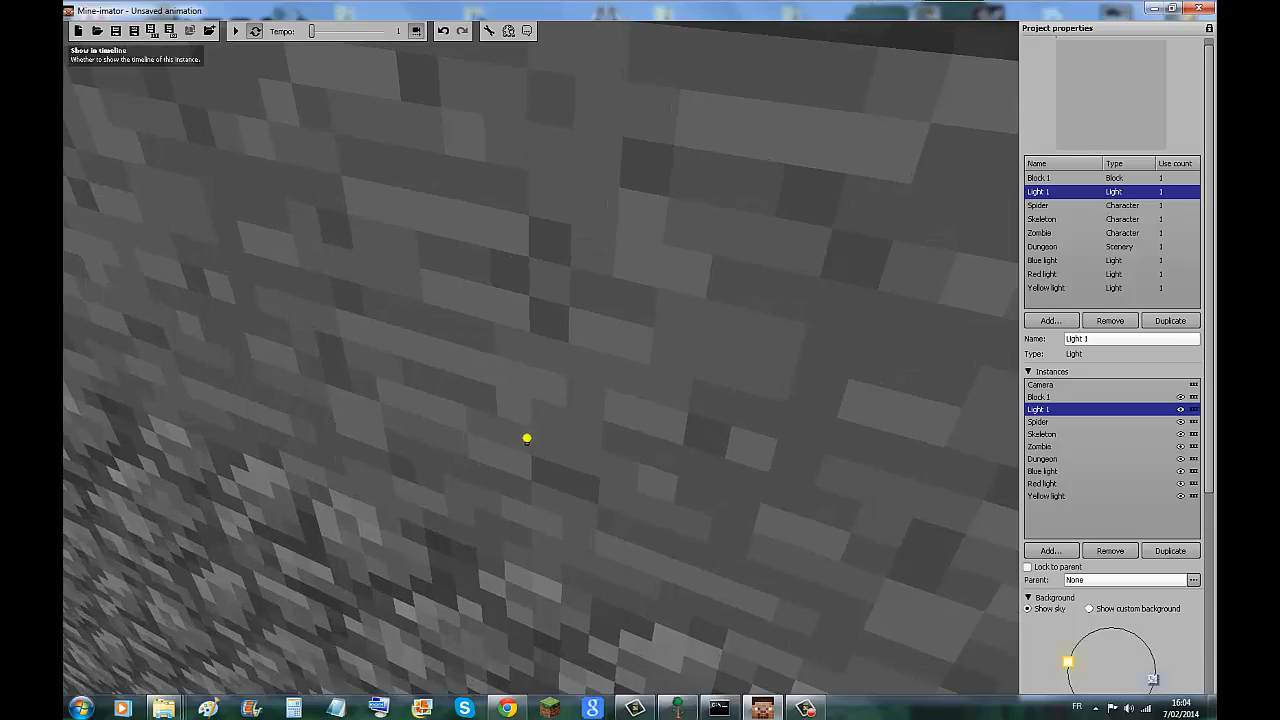
pyautogui.scroll(-4, 541, 360)
pyautogui.scroll(6, 541, 360)
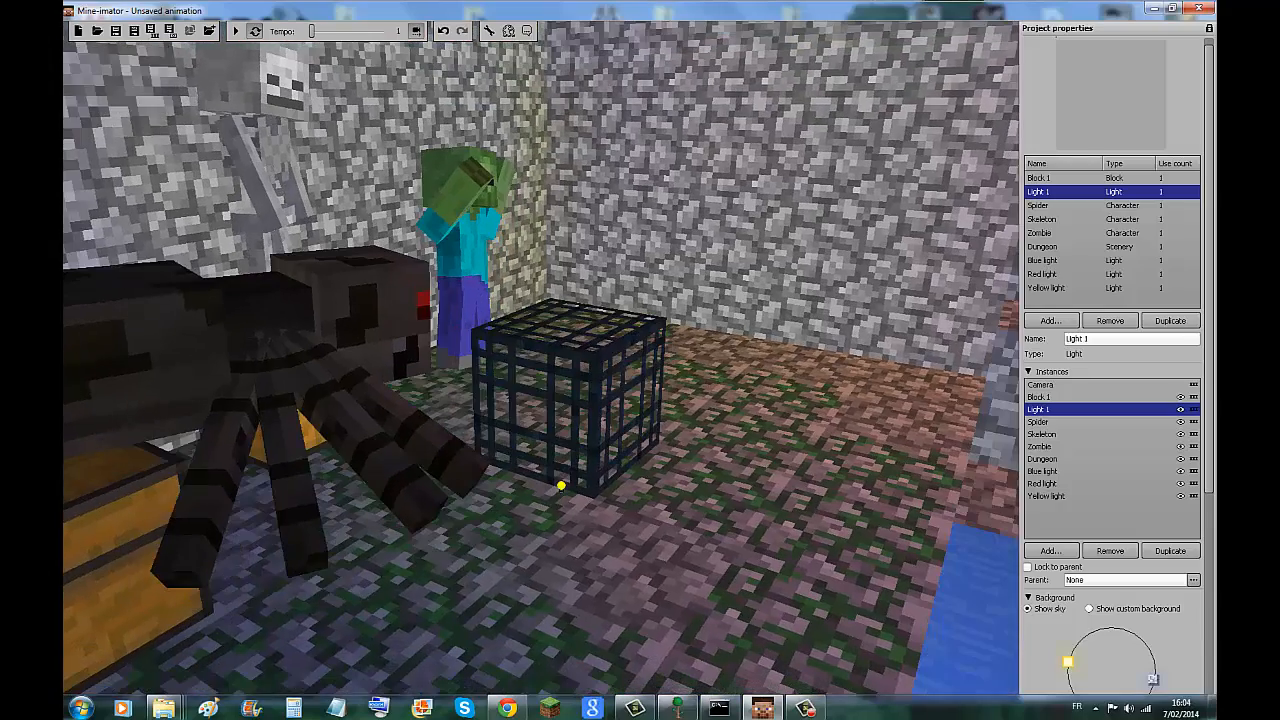
pyautogui.click(236, 31)
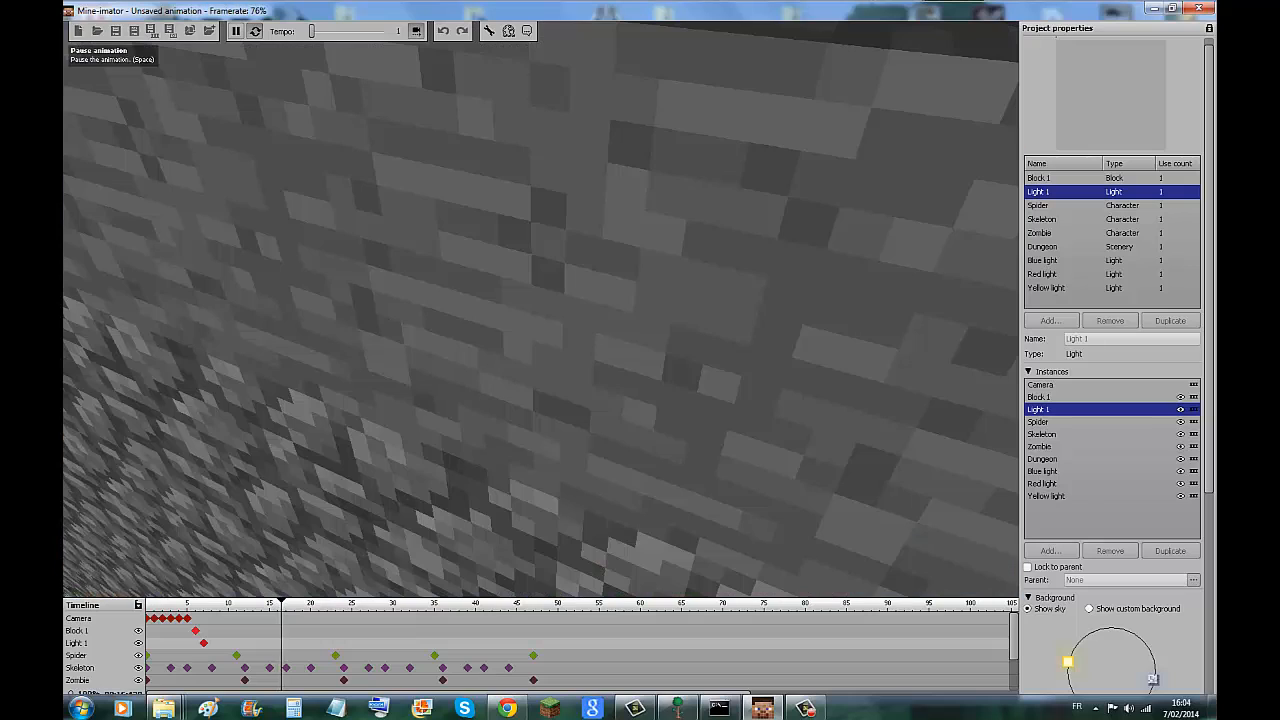
pyautogui.click(236, 31)
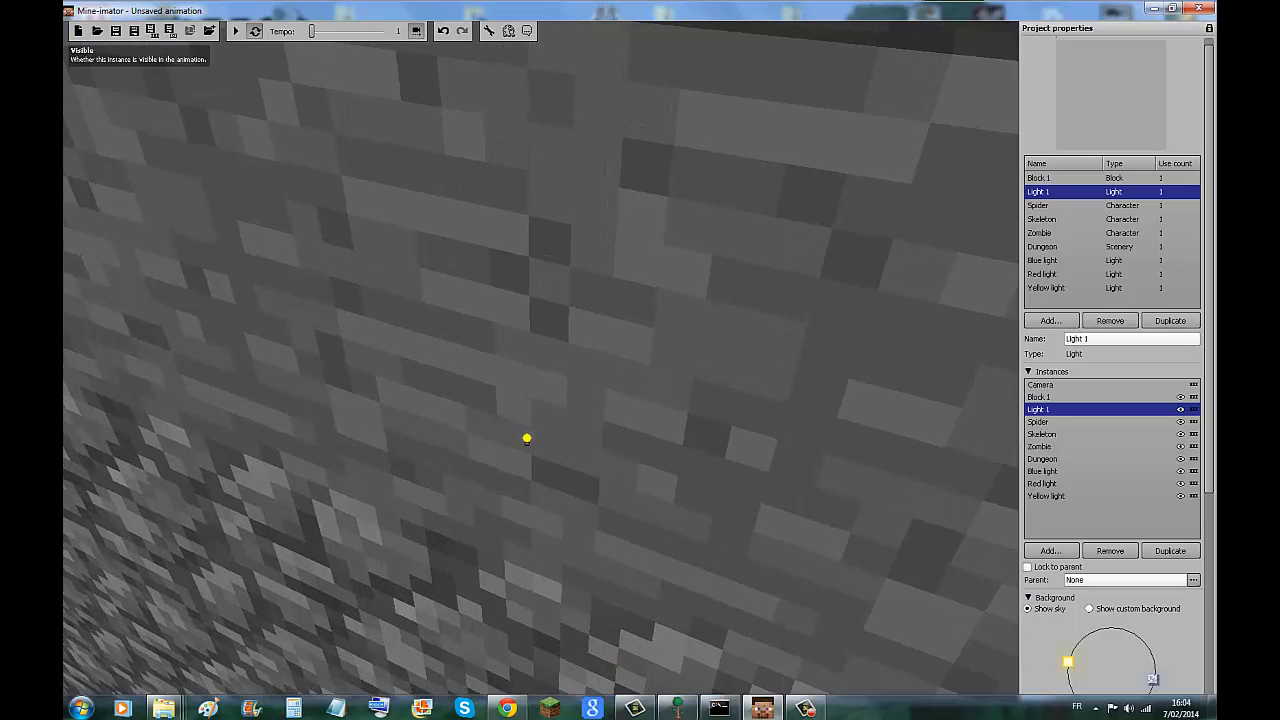
pyautogui.click(1193, 385)
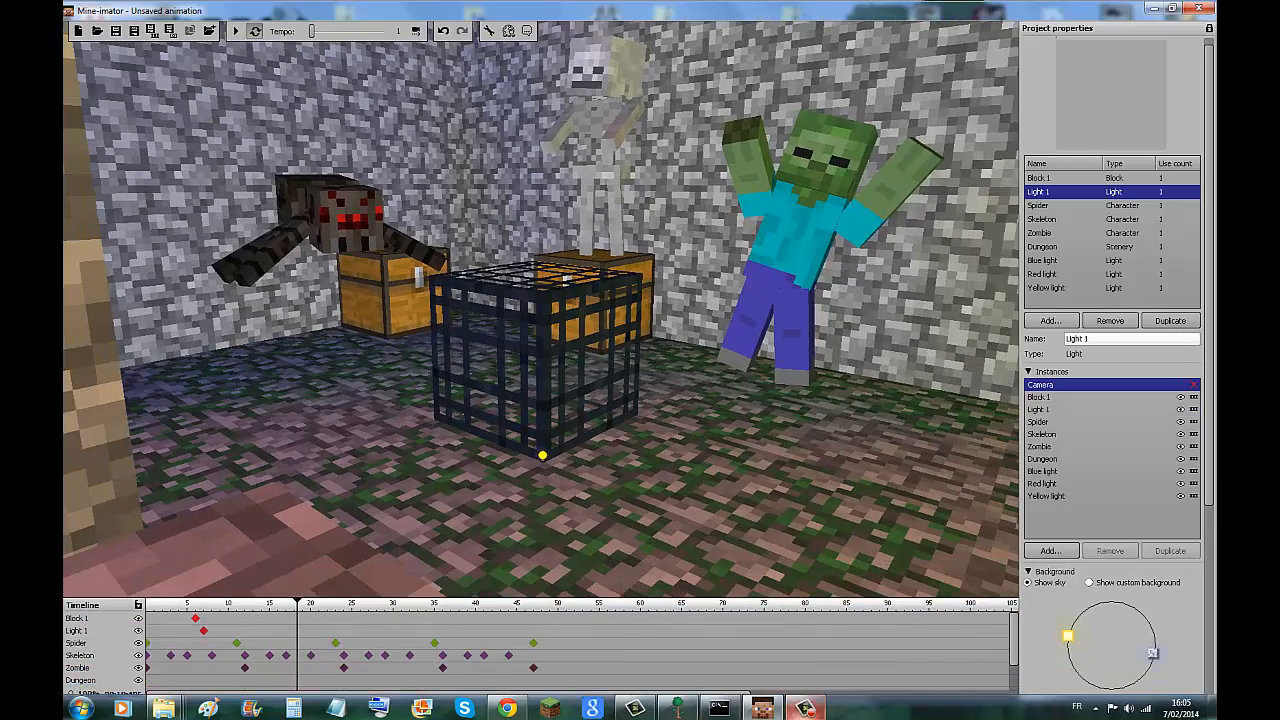
# Play the dungeon animation from the marker's position and raise its tempo to 8.
pyautogui.click(806, 708)
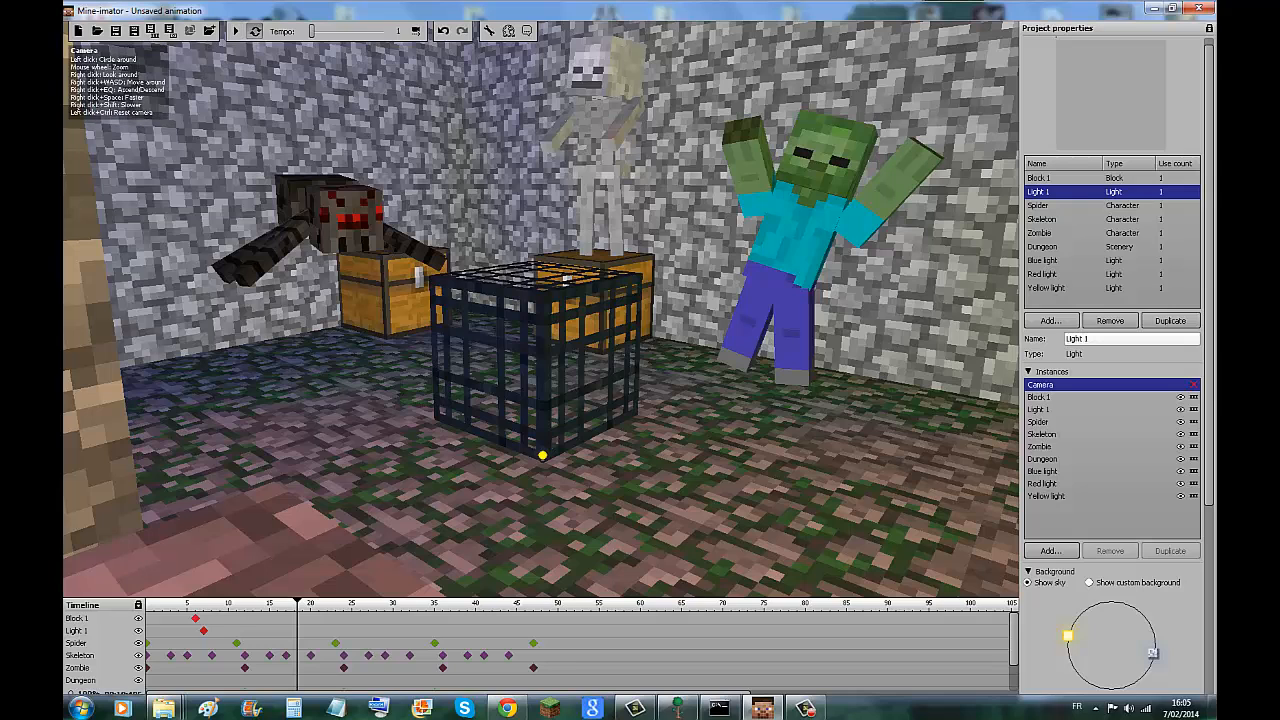
pyautogui.press('space')
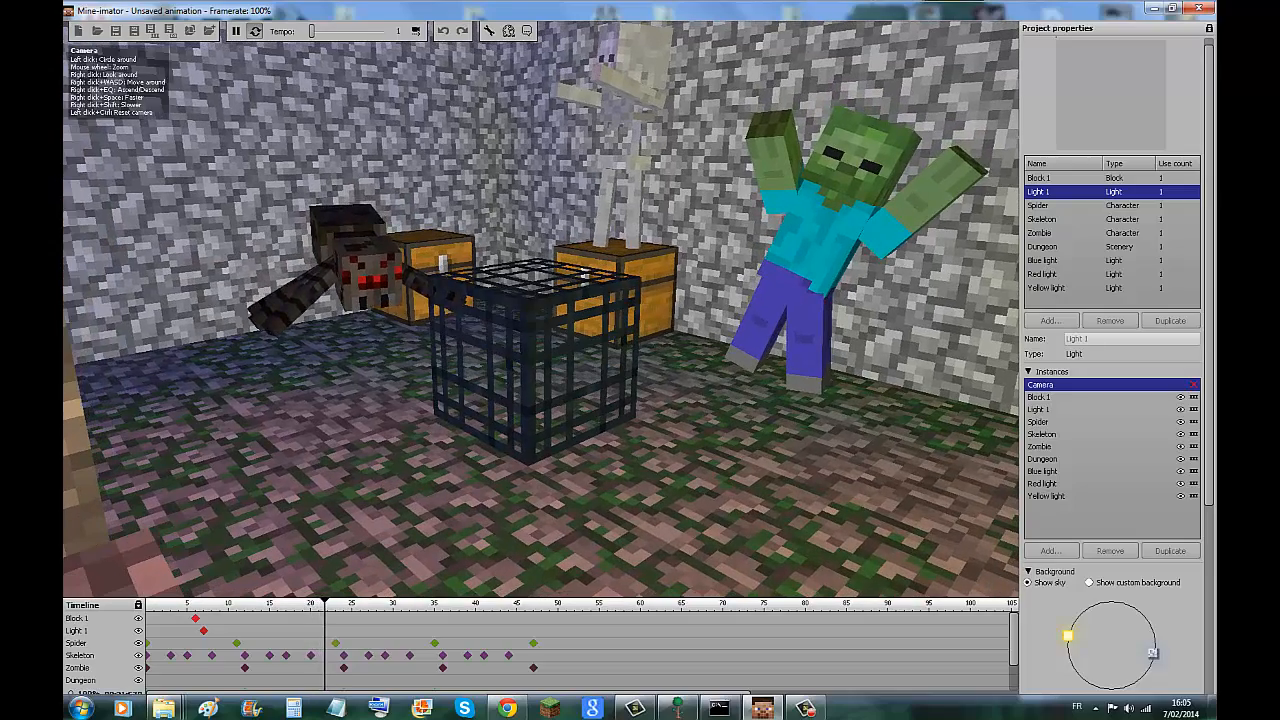
pyautogui.moveTo(312, 32); pyautogui.dragTo(322, 32)
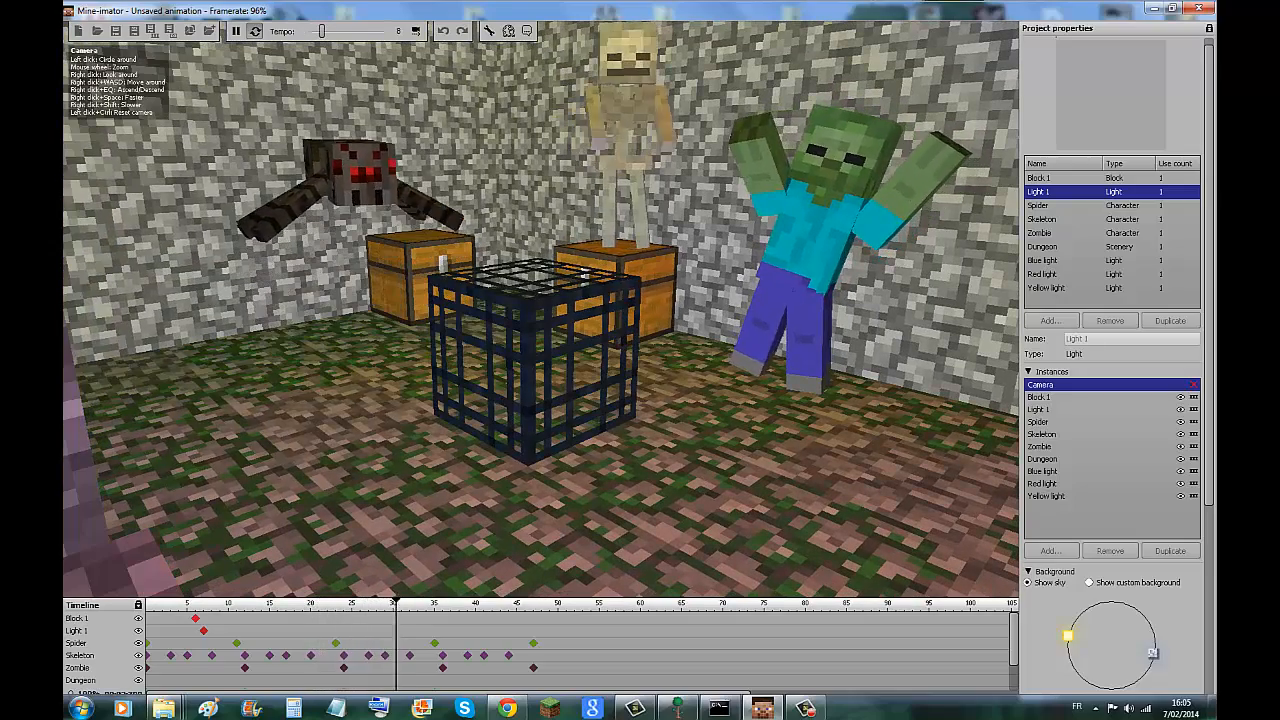